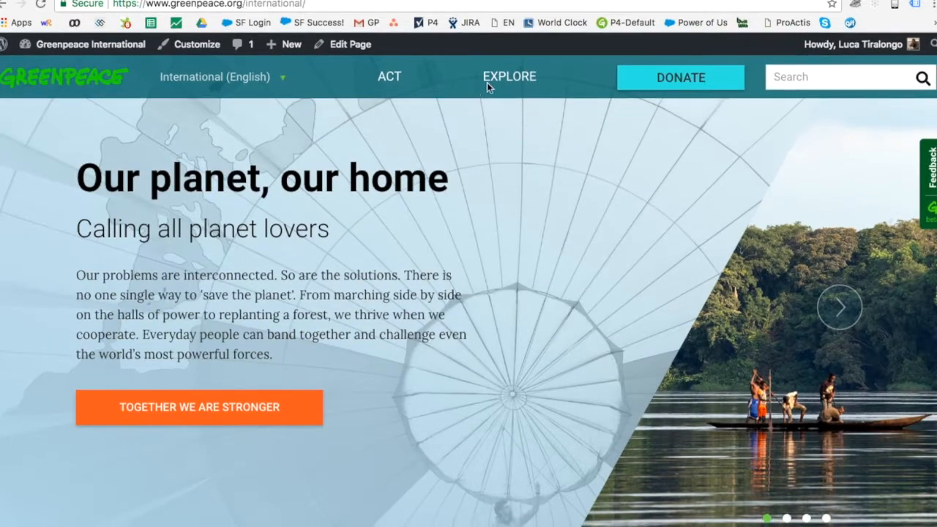
Open the Explore page and look through its issue sections, including Nature, #Food, People and #Consumption
click(391, 77)
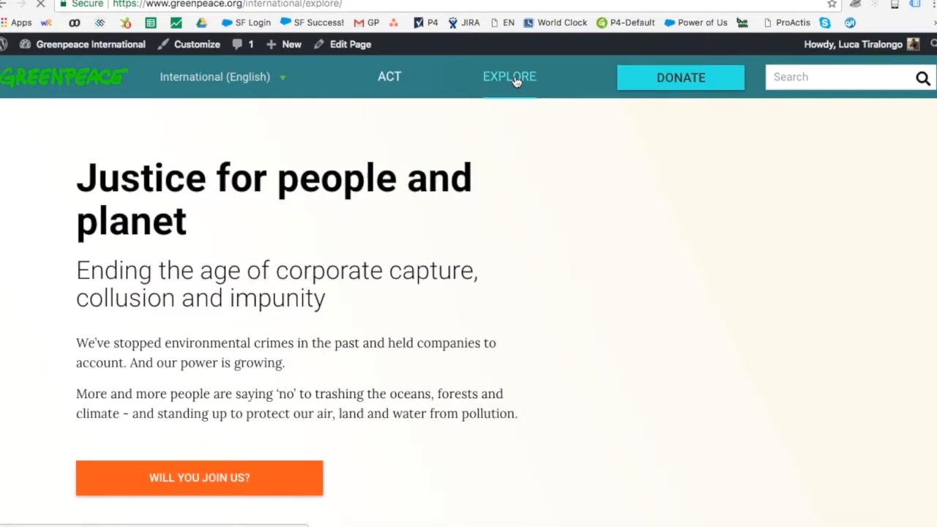
scroll(613, 223, down, 2)
scroll(611, 218, down, 10)
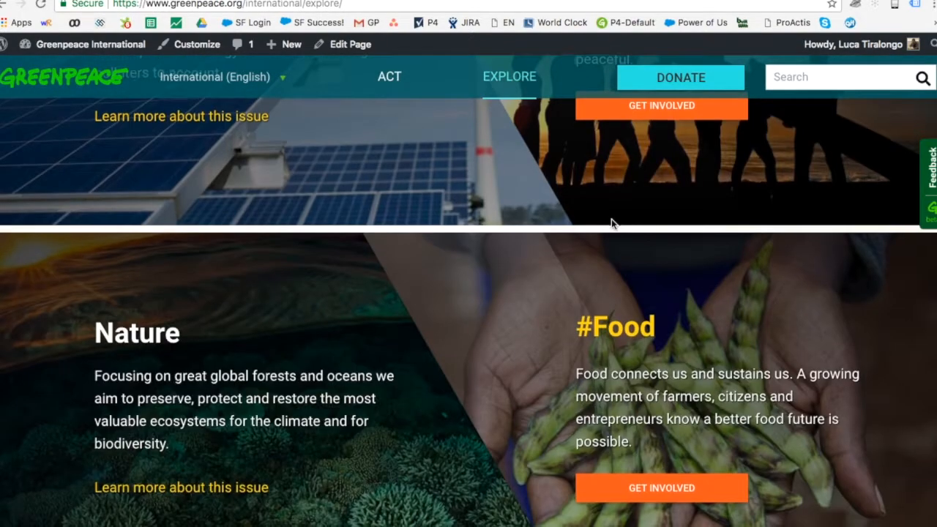
scroll(611, 223, down, 8)
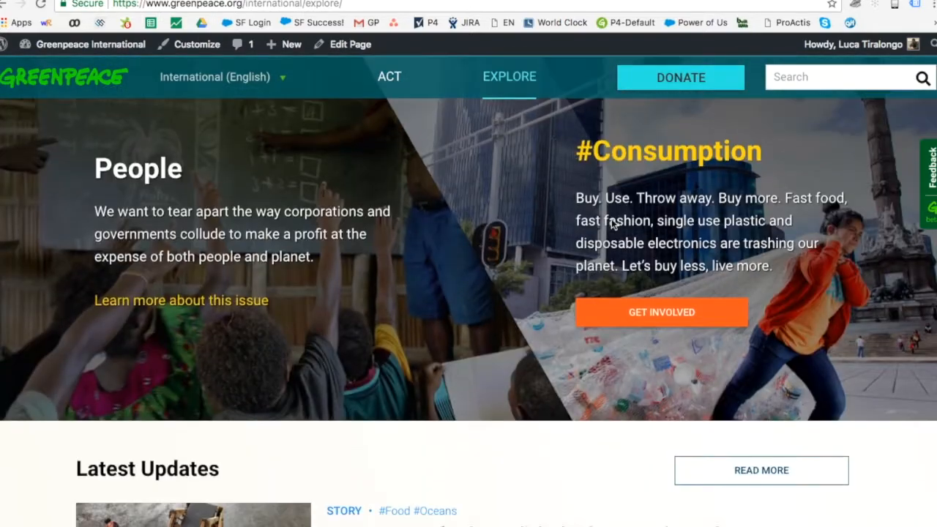
scroll(611, 224, down, 4)
scroll(611, 219, up, 4)
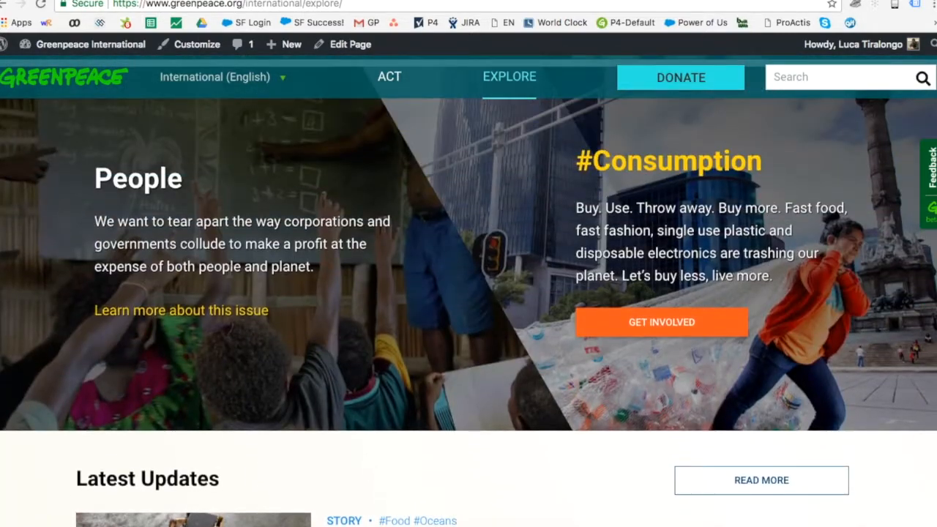
scroll(510, 235, up, 18)
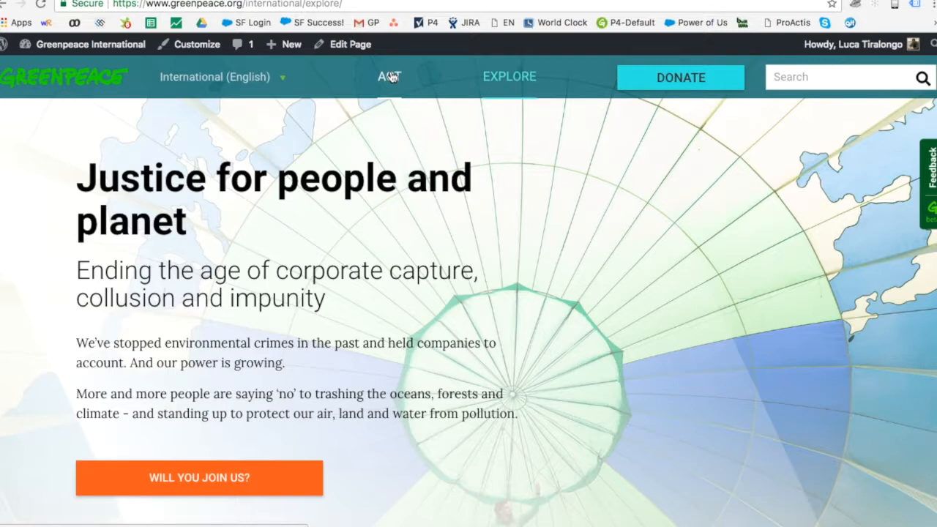
Return to the Greenpeace homepage and look through its content from the carousel to the footer
scroll(390, 77, down, 4)
click(93, 86)
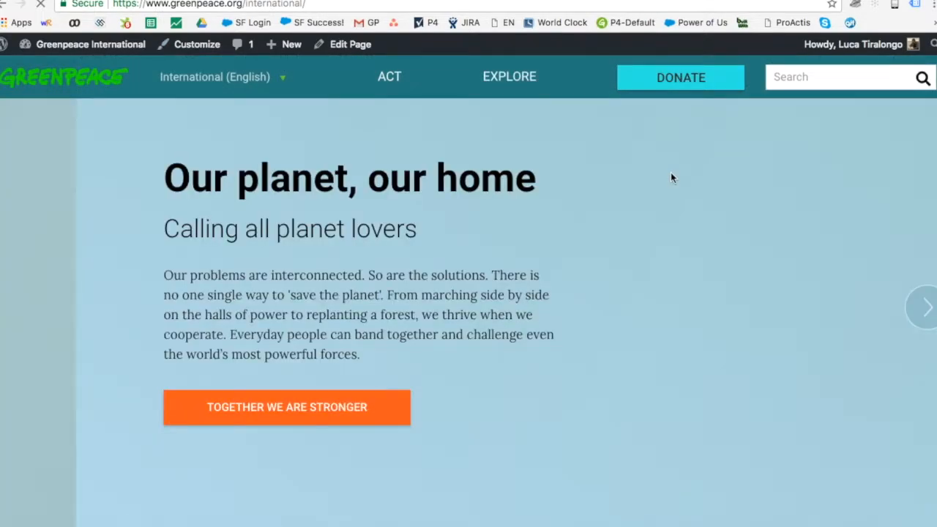
scroll(671, 176, down, 20)
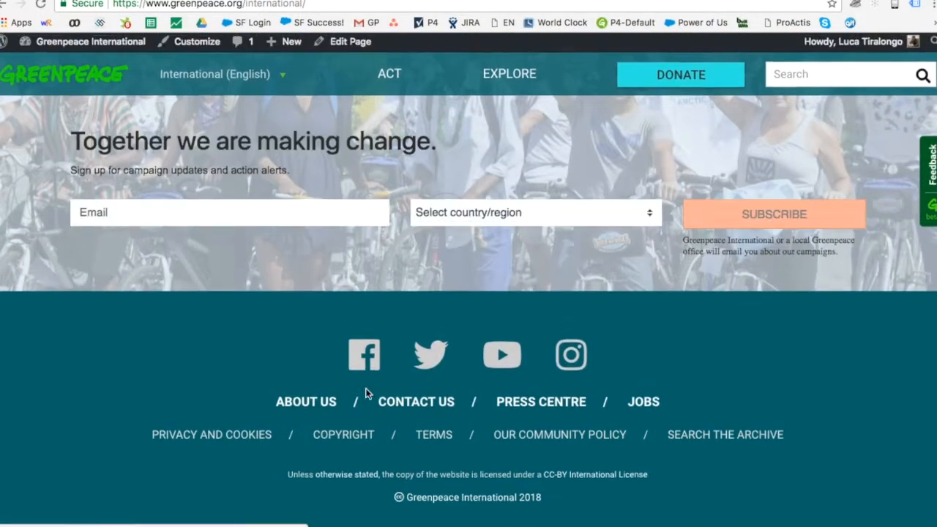
scroll(522, 172, up, 15)
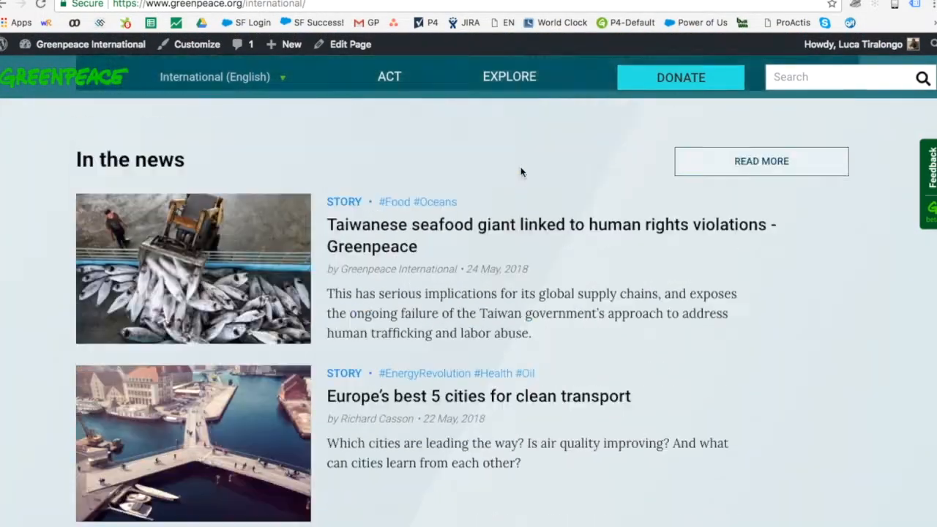
scroll(522, 172, up, 10)
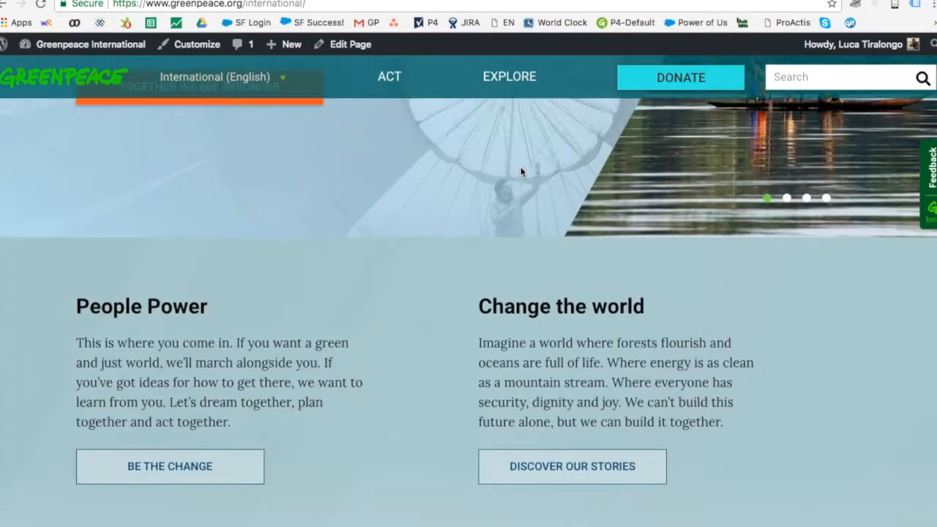
scroll(522, 172, up, 4)
scroll(522, 172, down, 5)
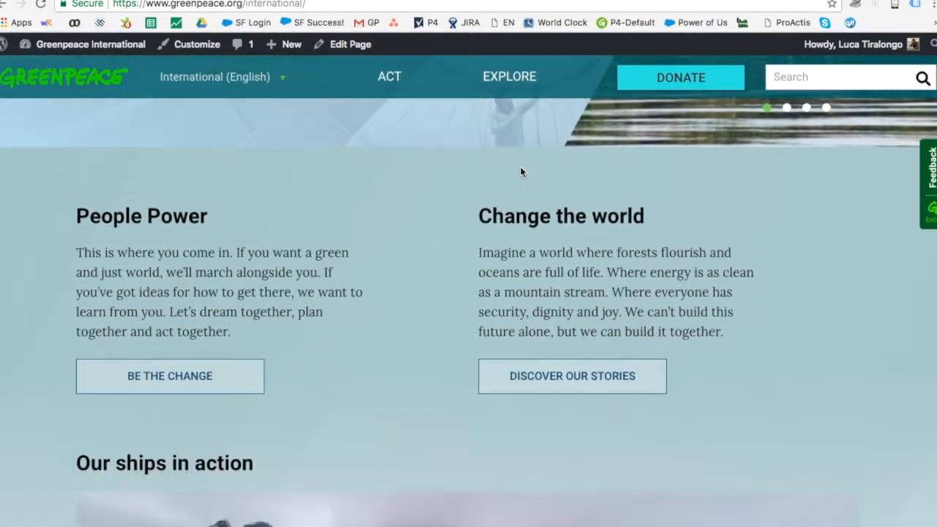
scroll(521, 172, down, 2)
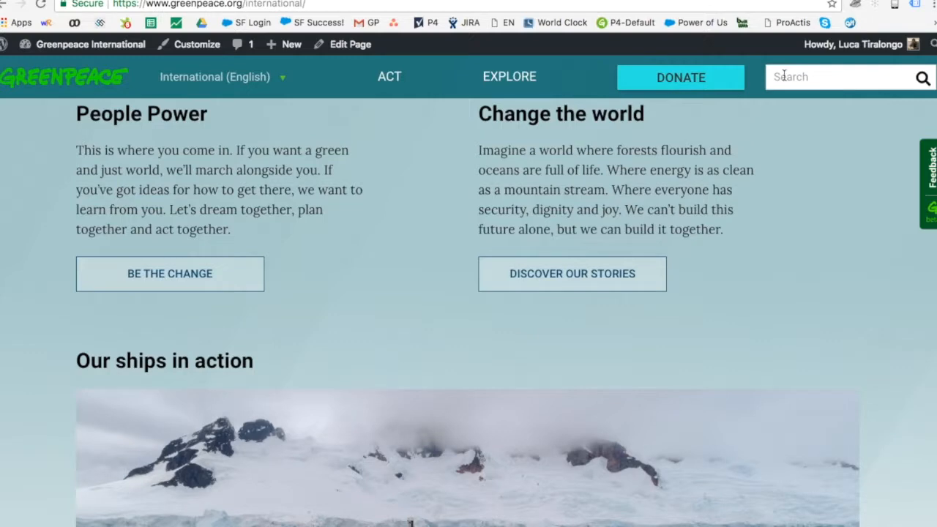
Open the #Oceans tag from the first story under In the news and review its suggested actions and latest articles
scroll(736, 233, down, 10)
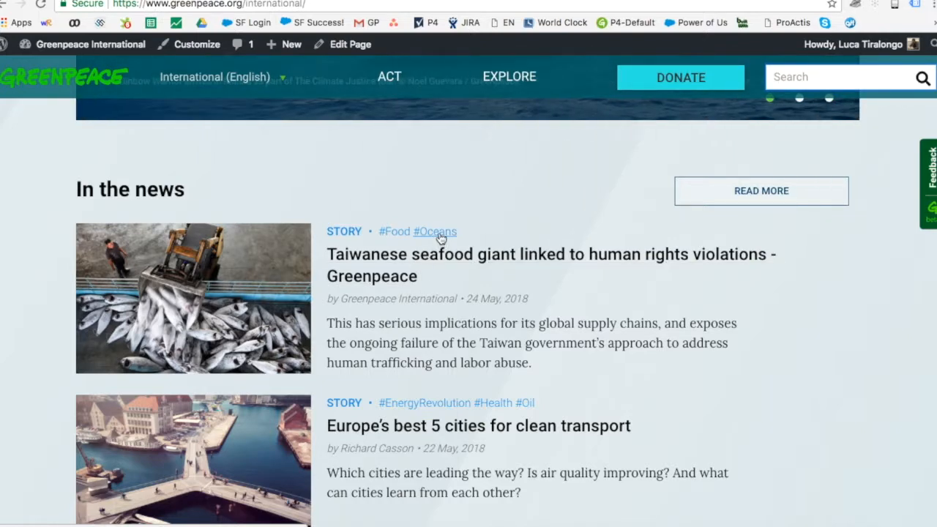
click(438, 232)
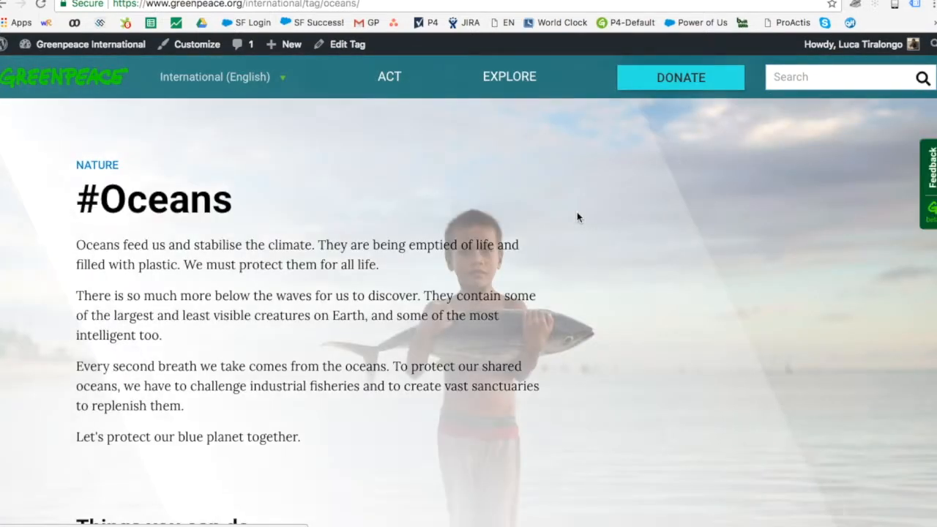
scroll(542, 235, down, 2)
scroll(542, 240, down, 3)
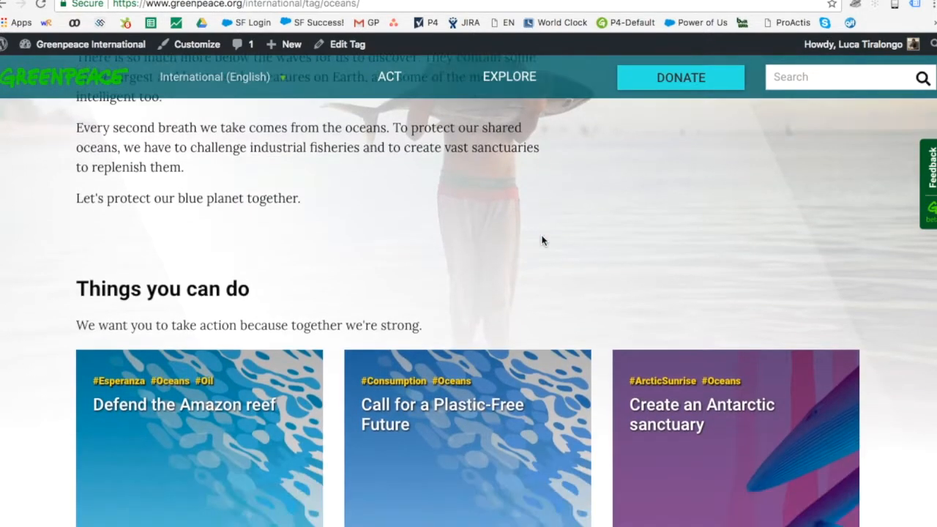
scroll(542, 240, up, 4)
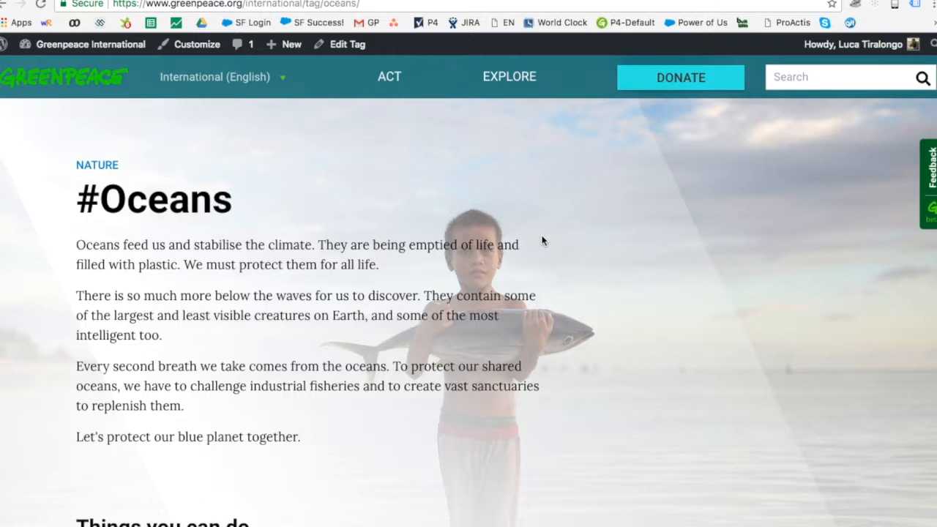
scroll(542, 241, down, 8)
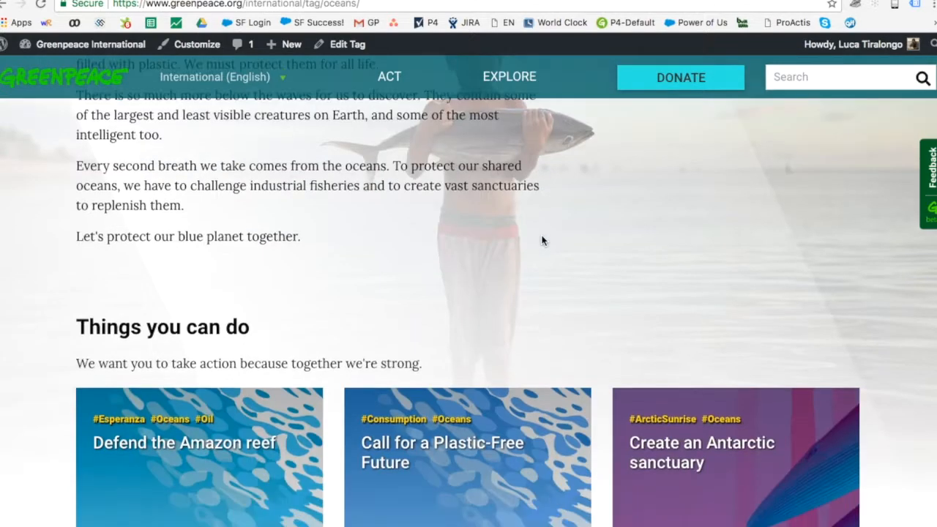
scroll(542, 240, down, 3)
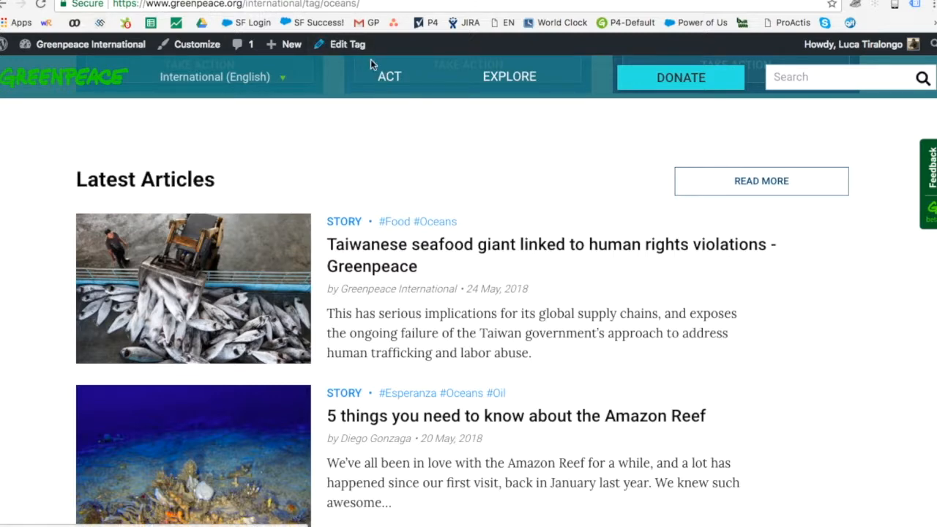
Open the Act page and browse the action cards under Things you can do
scroll(594, 63, up, 10)
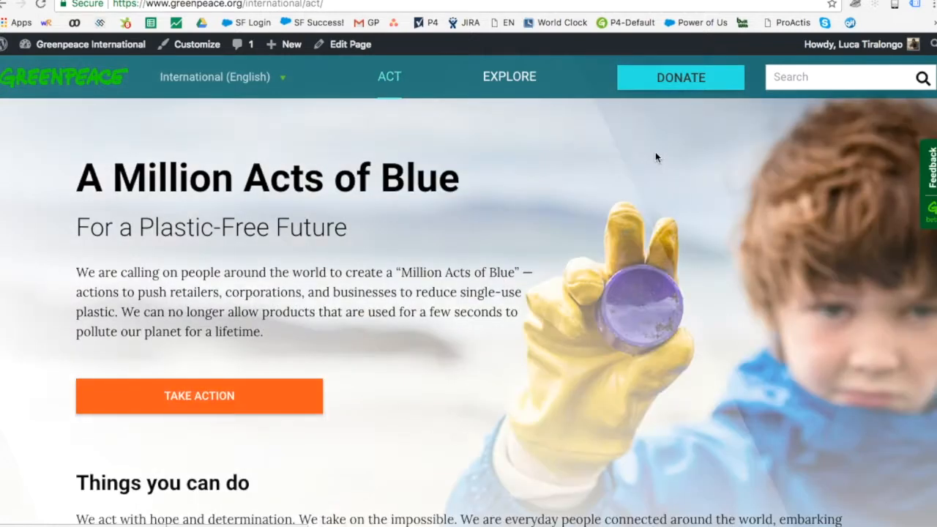
scroll(655, 157, down, 4)
scroll(655, 154, down, 4)
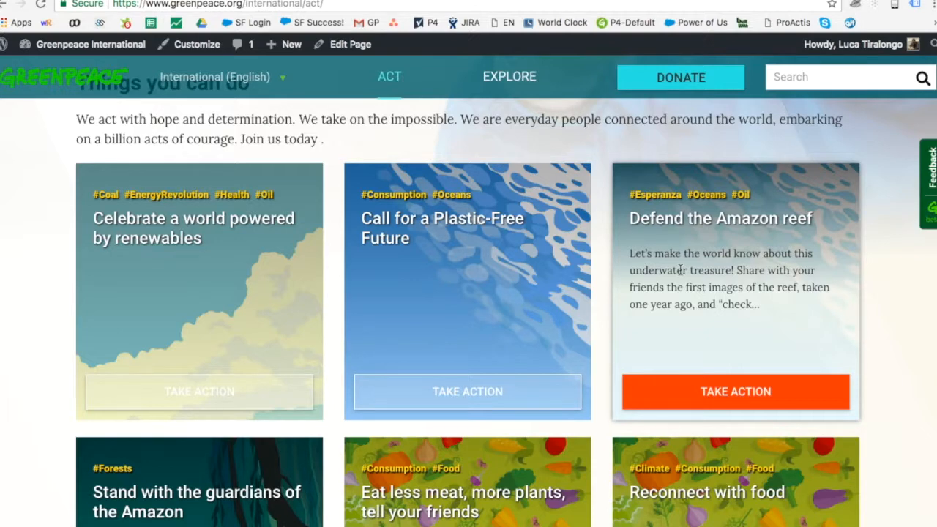
scroll(680, 271, down, 3)
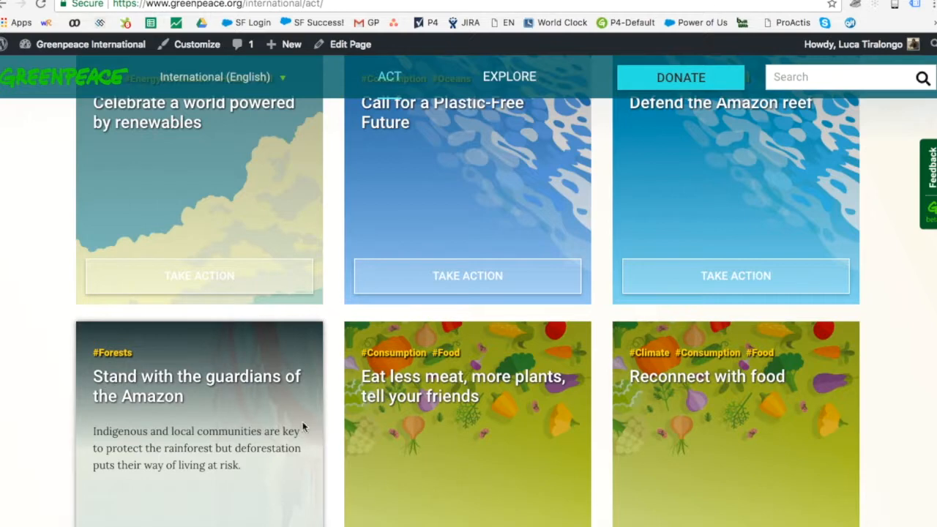
scroll(886, 366, down, 3)
scroll(886, 366, down, 5)
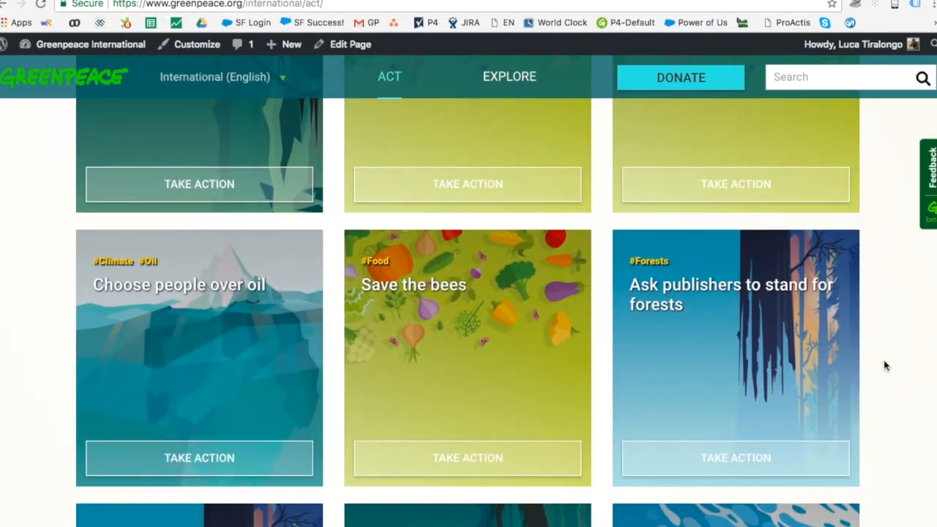
scroll(886, 366, down, 4)
scroll(886, 367, down, 5)
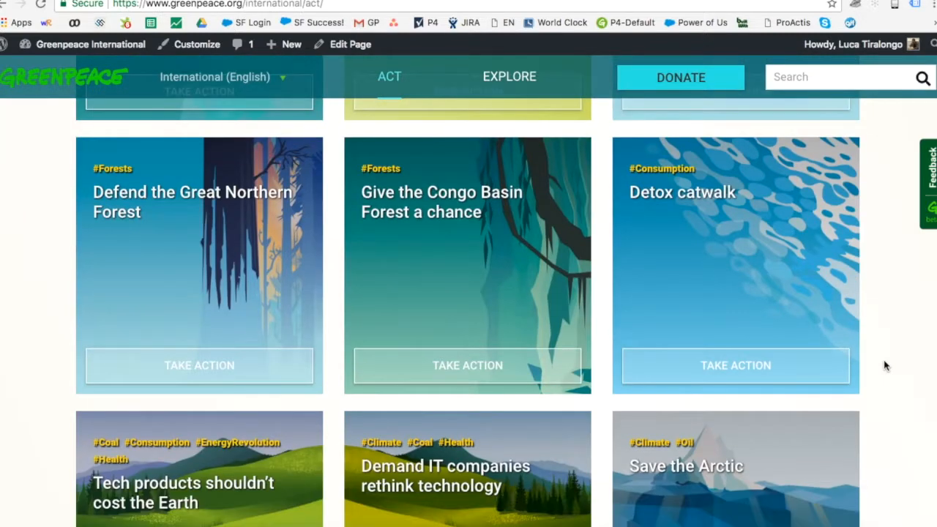
scroll(885, 366, down, 2)
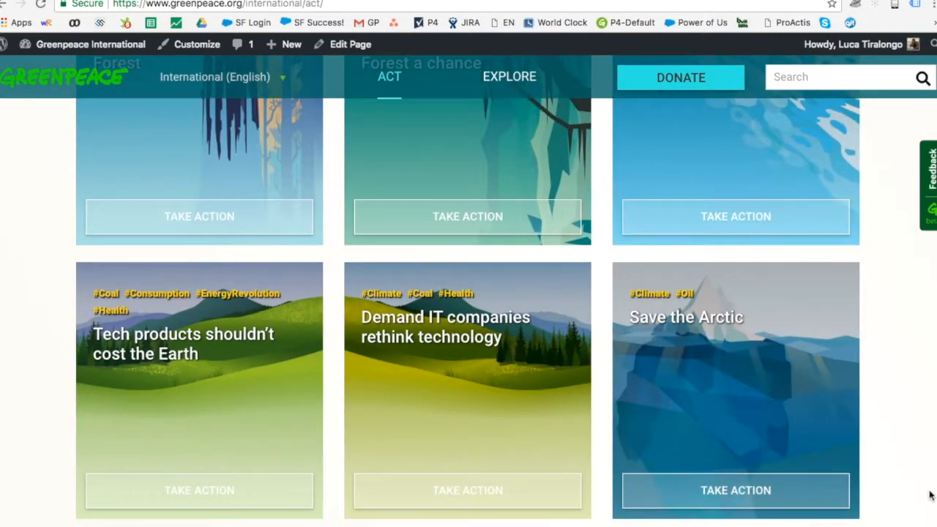
Shrink the browser window to about half its width to check the Act page's responsive layout, and restore the full width
drag(903, 517, 490, 510)
scroll(377, 212, up, 10)
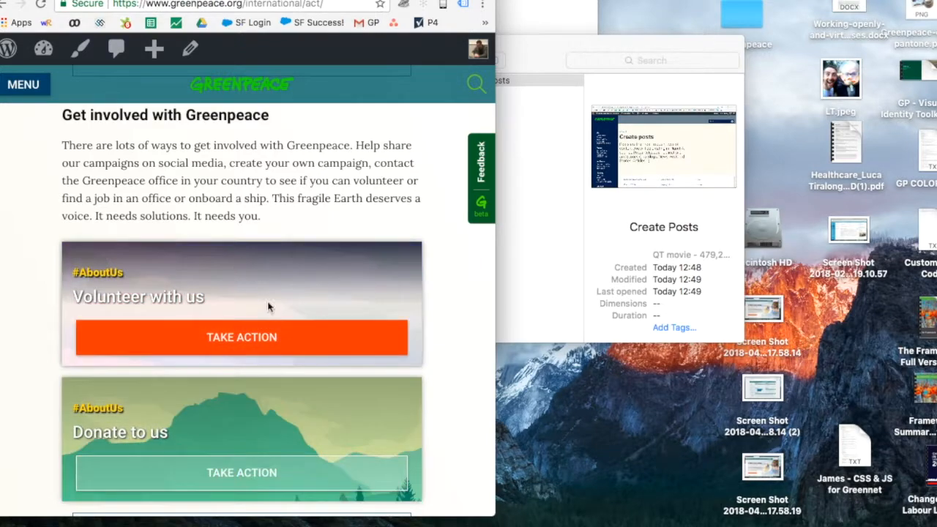
drag(487, 514, 936, 525)
Open the "Defend the Amazon reef" action from the cards on the Act page
scroll(467, 328, down, 3)
scroll(467, 327, down, 2)
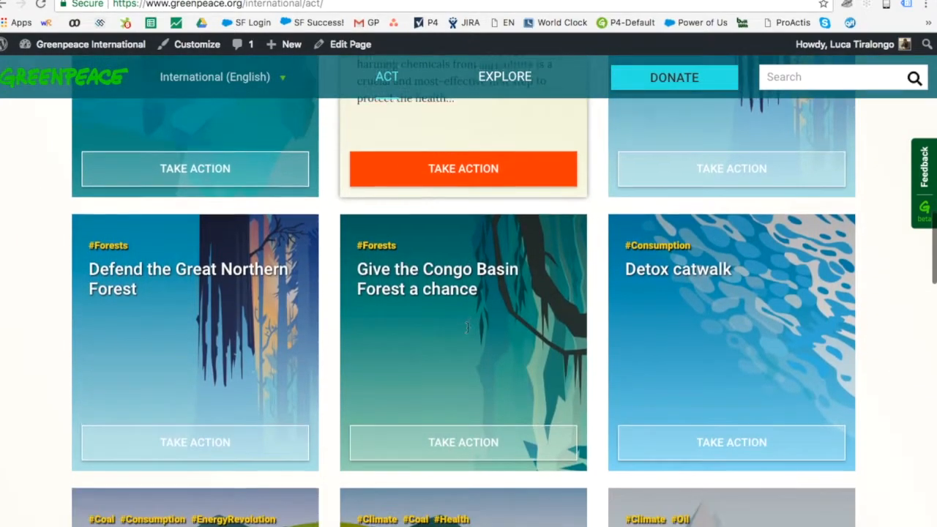
scroll(467, 327, down, 3)
scroll(468, 326, up, 10)
scroll(468, 327, down, 3)
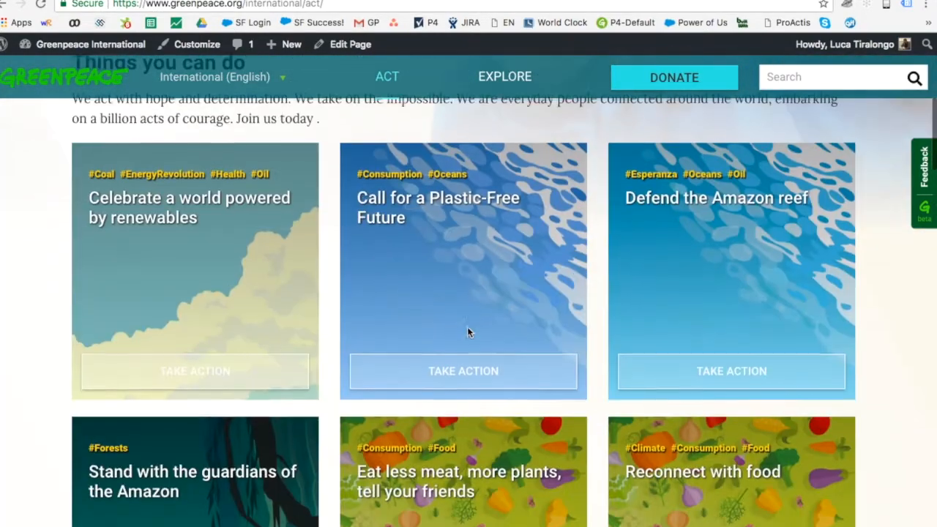
click(660, 377)
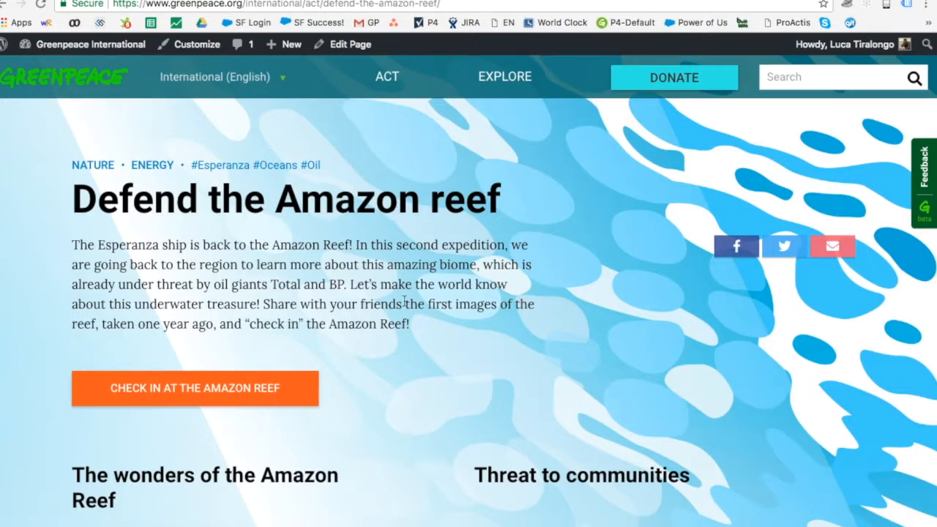
Examine the Amazon reef action page's text columns, three numbered steps, embedded video and newsletter sign-up form
scroll(404, 304, down, 3)
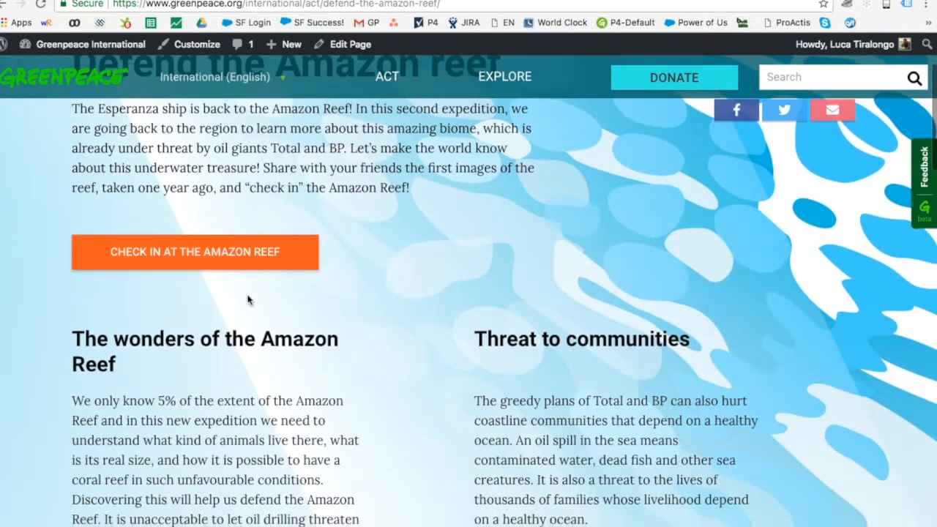
scroll(318, 320, down, 4)
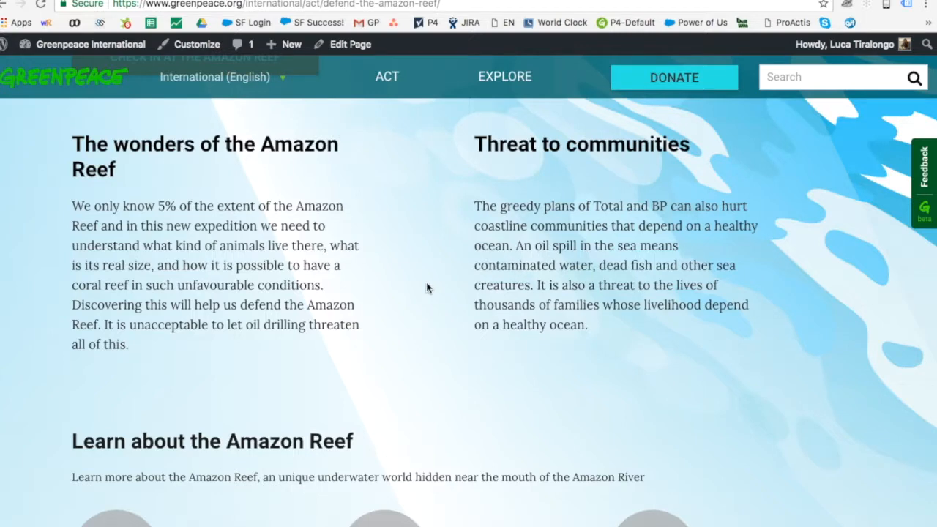
scroll(428, 288, down, 5)
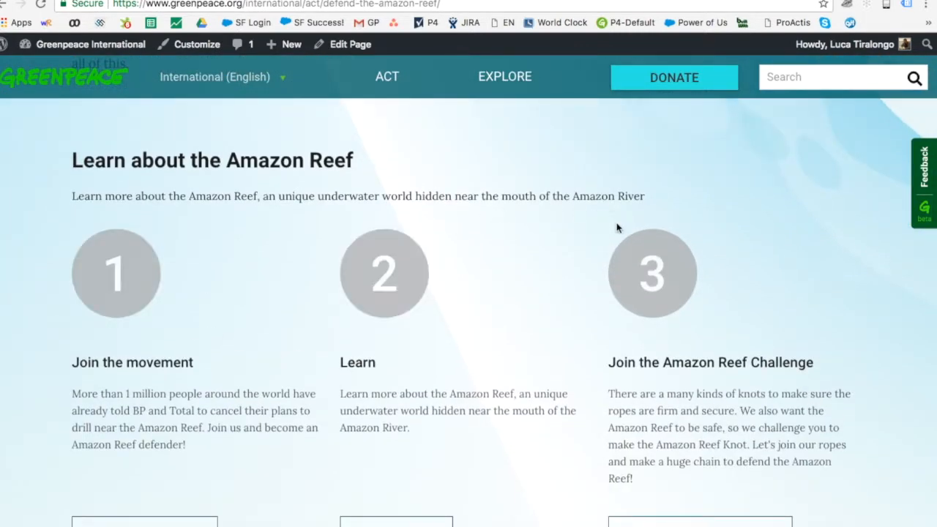
scroll(632, 241, down, 1)
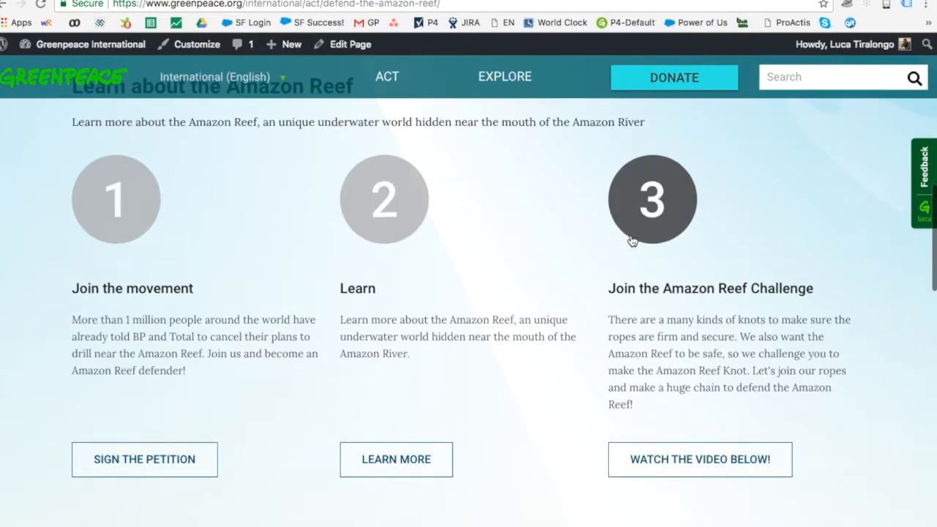
scroll(633, 241, down, 2)
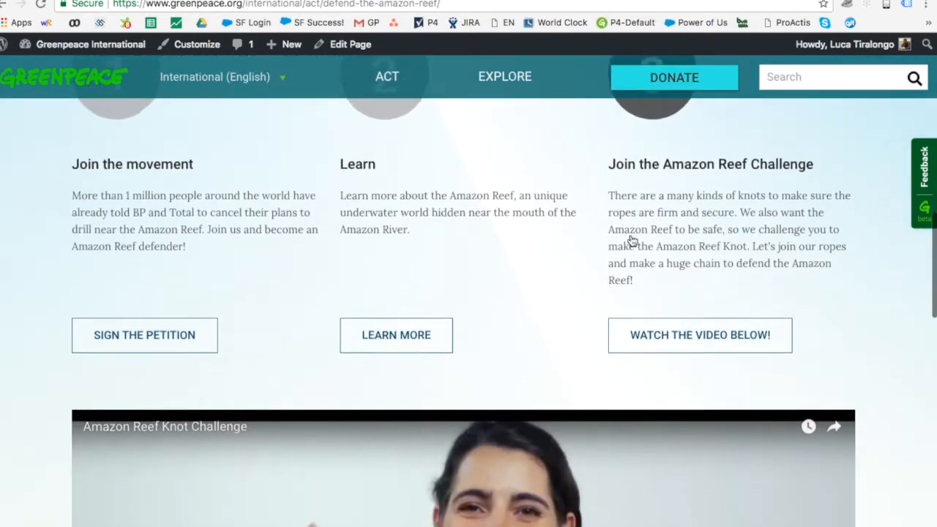
scroll(630, 249, up, 2)
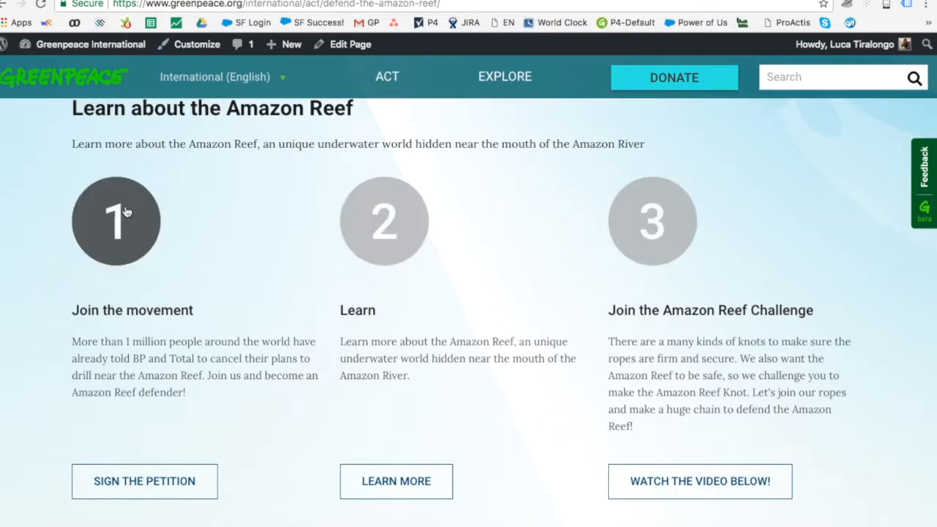
scroll(674, 369, down, 7)
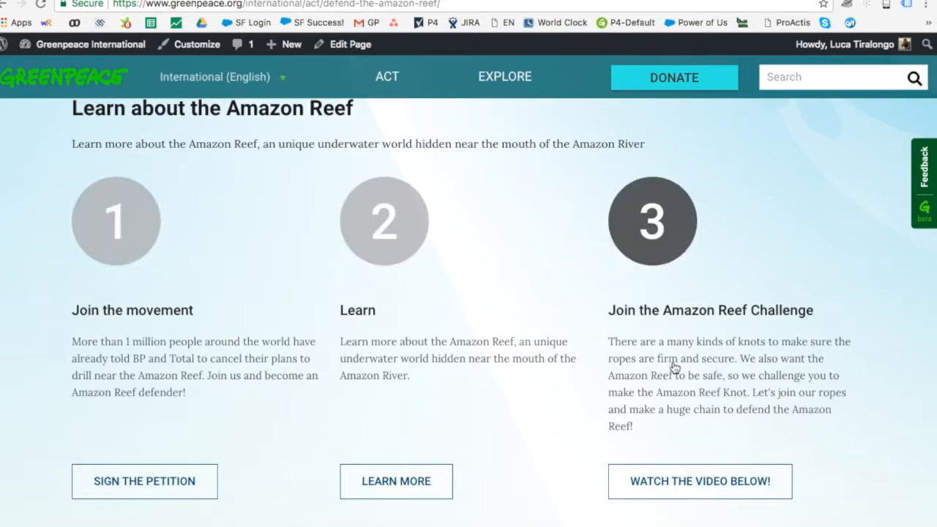
scroll(674, 368, down, 6)
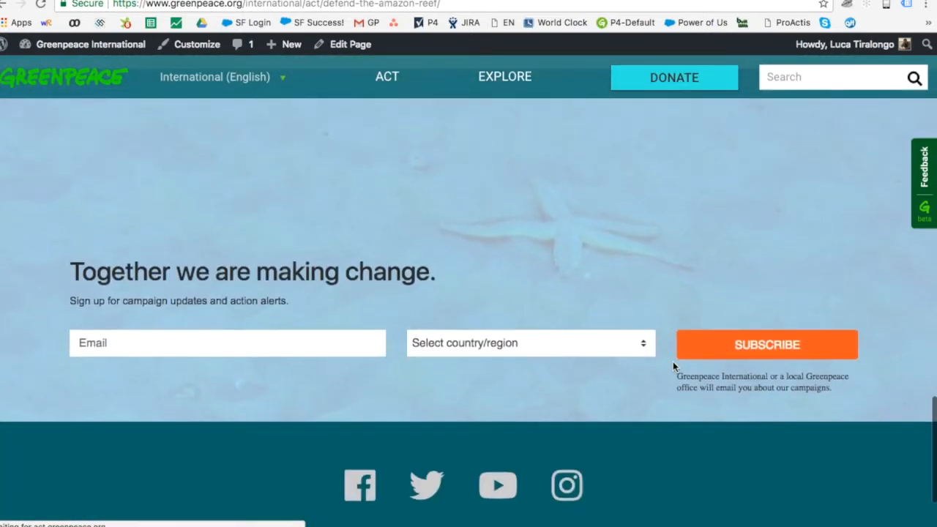
Check the Amazon reef action page down to its footer and open its #Esperanza tag page
scroll(674, 366, down, 3)
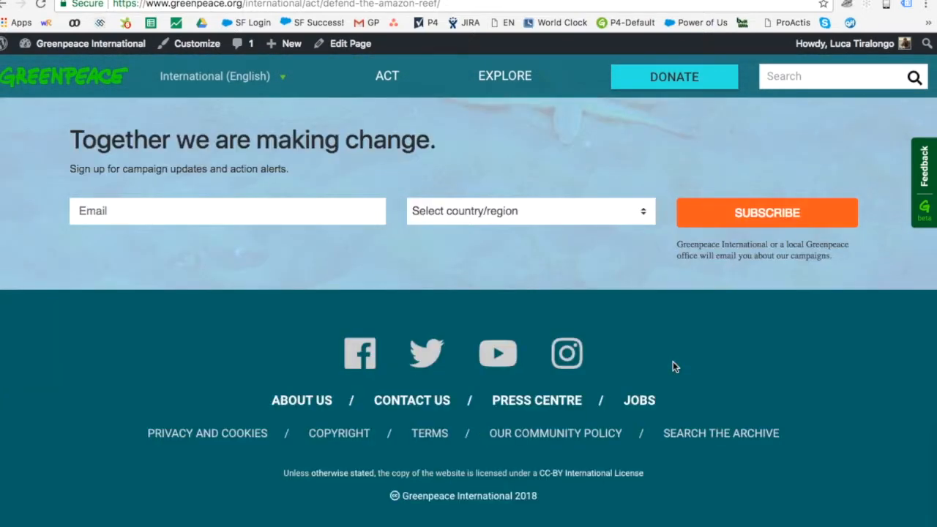
scroll(675, 367, up, 8)
scroll(674, 367, up, 10)
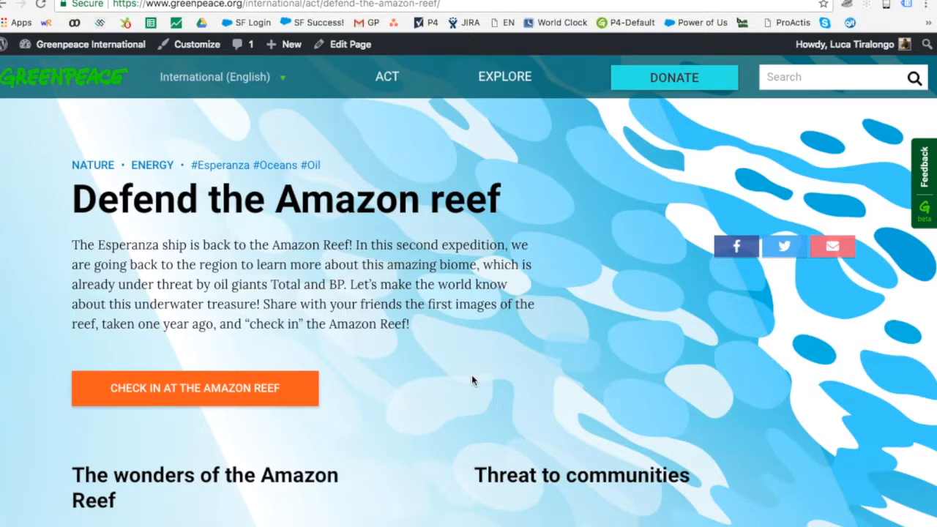
click(204, 168)
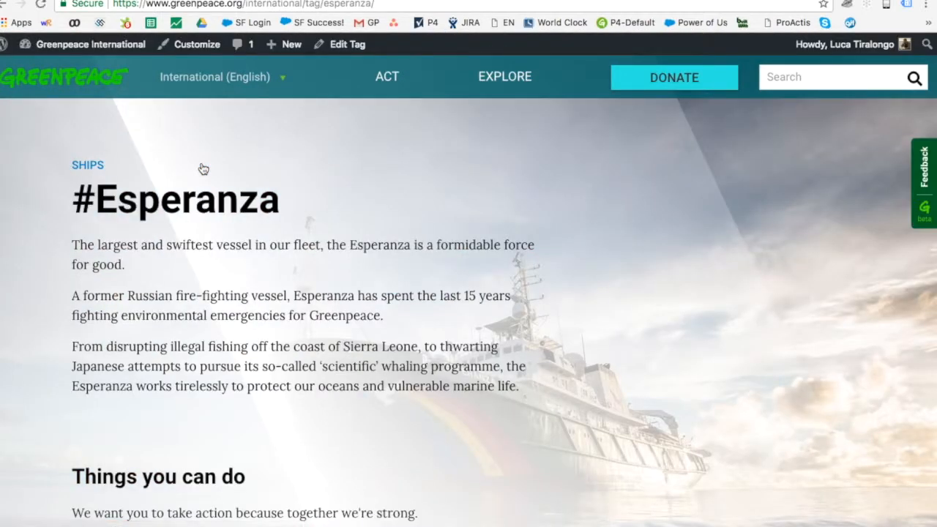
Examine the #Esperanza tag page's ship description, Things you can do cards and Latest Articles section
scroll(604, 280, down, 4)
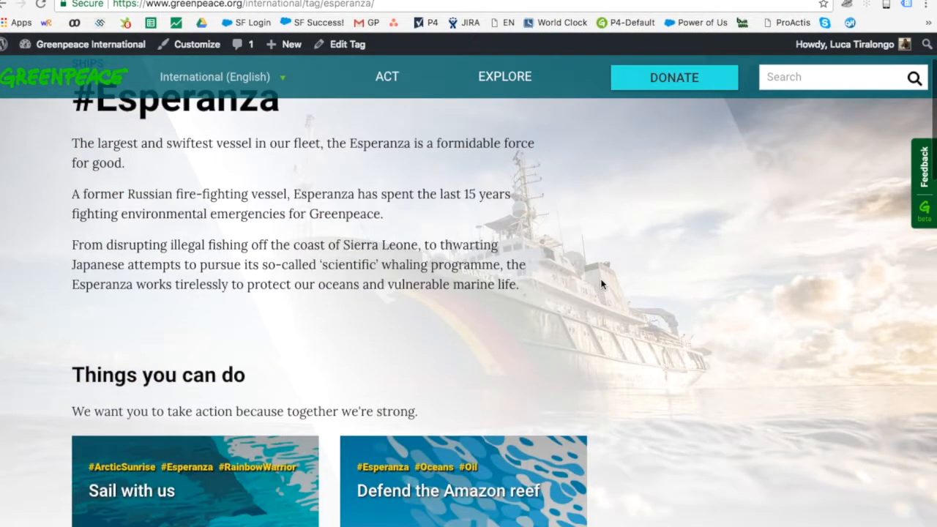
scroll(608, 270, down, 3)
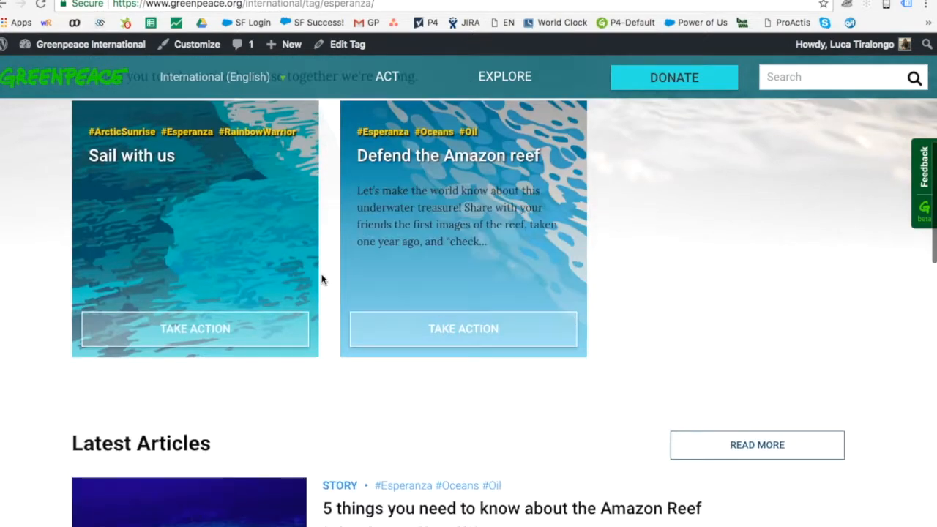
scroll(432, 204, up, 6)
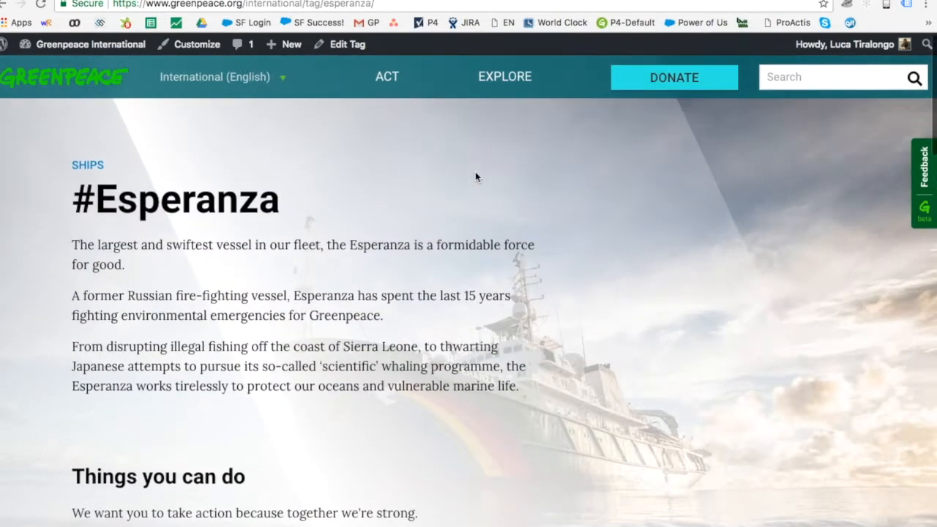
scroll(476, 176, down, 2)
scroll(312, 194, up, 2)
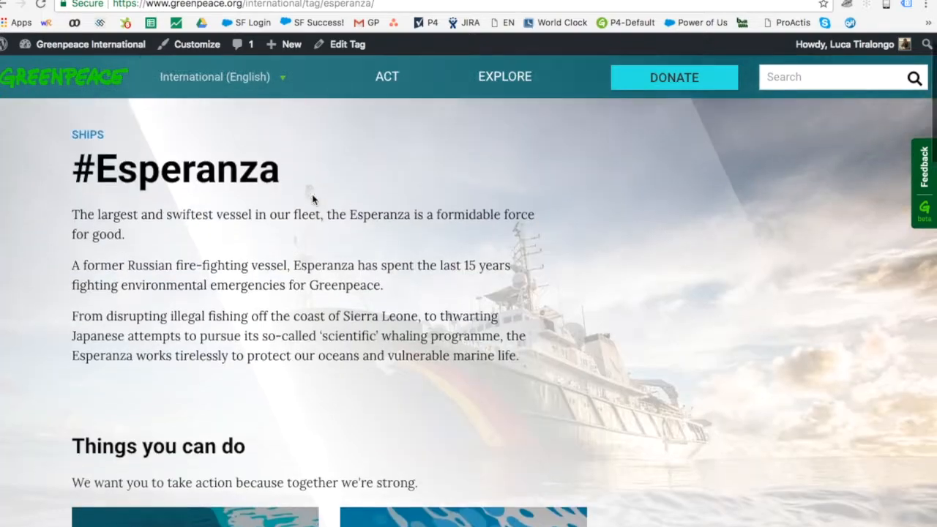
scroll(312, 194, down, 4)
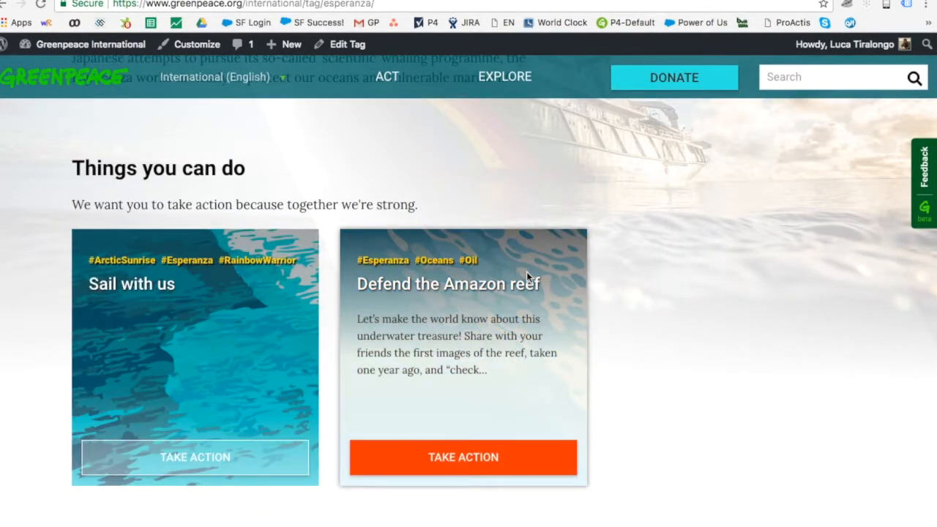
scroll(526, 272, up, 5)
scroll(439, 234, down, 1)
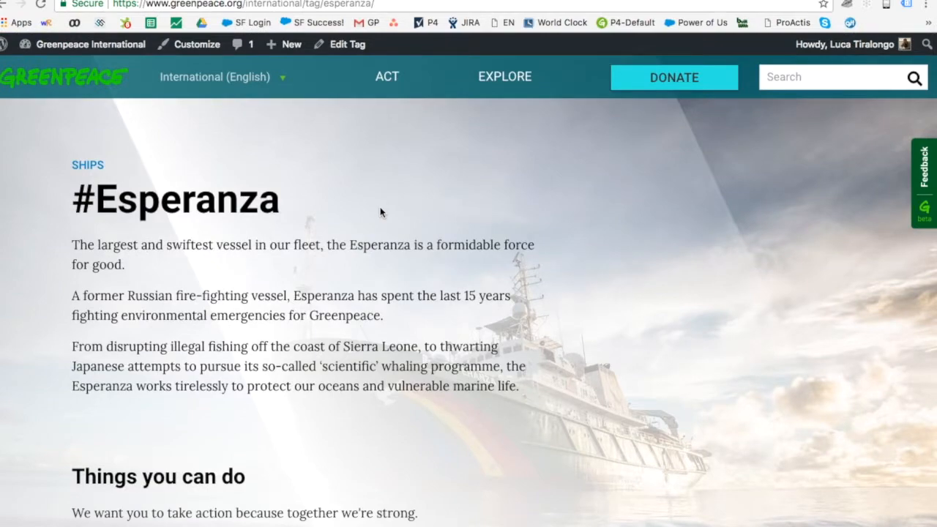
scroll(381, 212, down, 5)
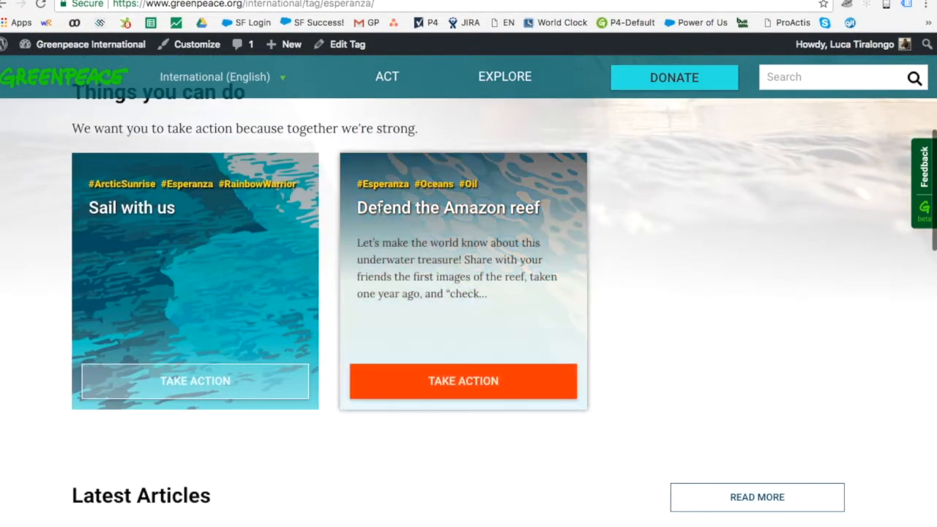
scroll(381, 208, down, 4)
scroll(381, 209, up, 9)
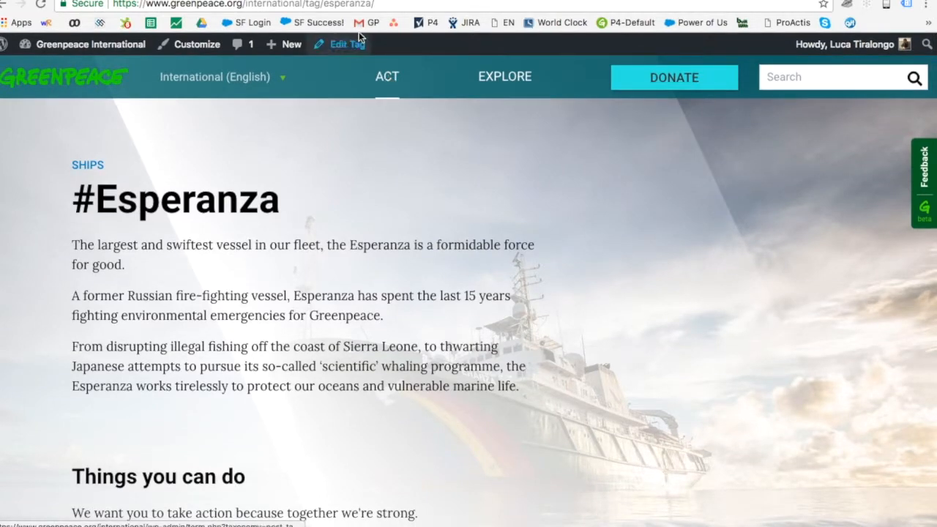
Return to the Act page and look through its rows of action cards and its header banner
click(385, 77)
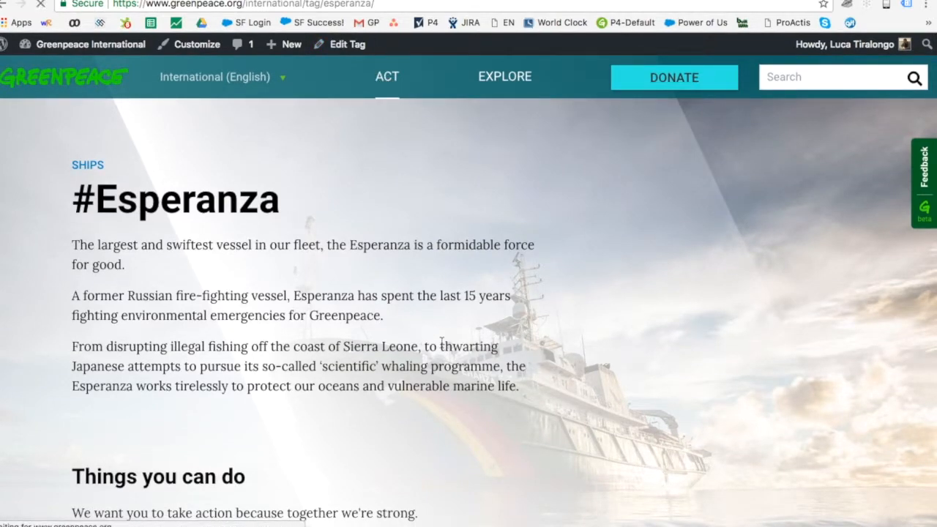
scroll(444, 329, down, 5)
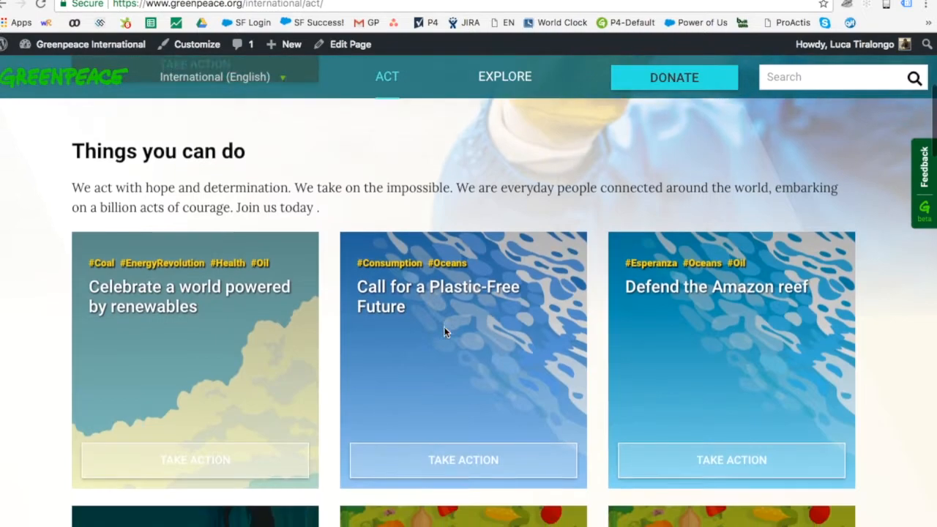
scroll(626, 351, down, 5)
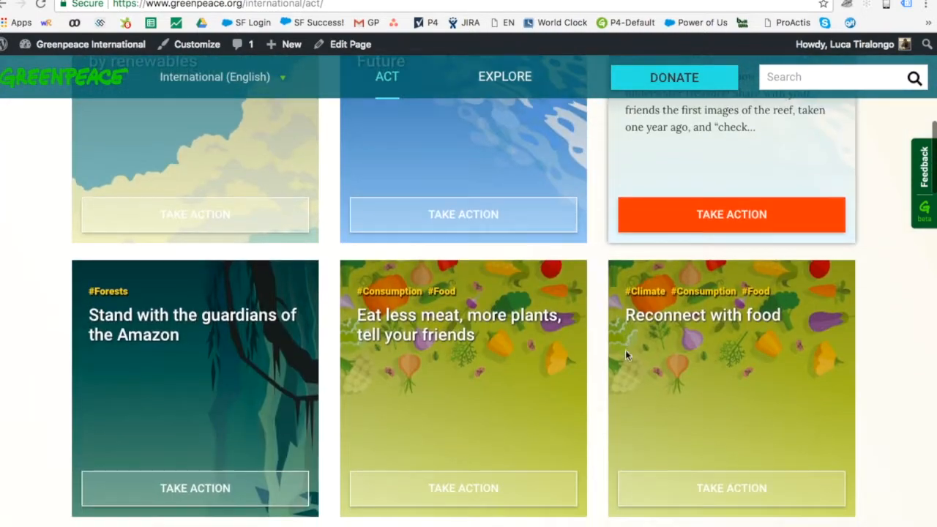
scroll(625, 350, down, 5)
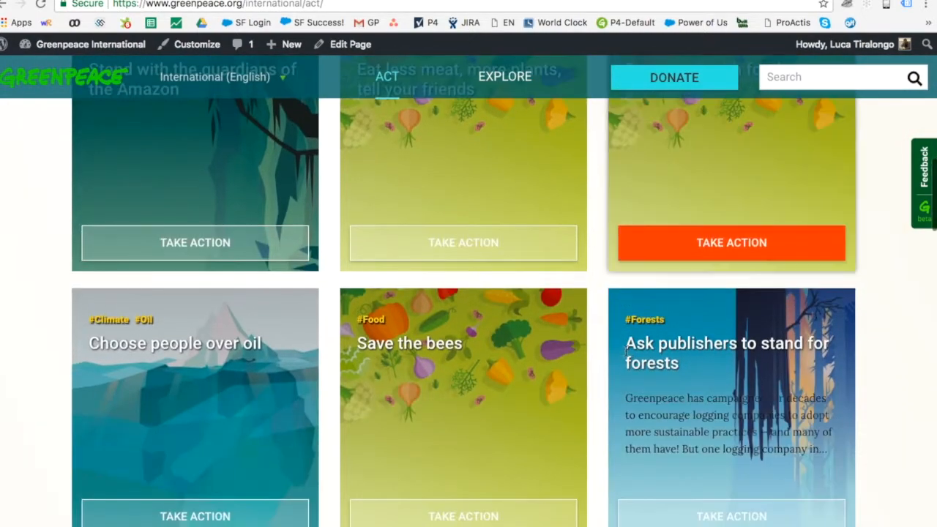
scroll(625, 350, down, 10)
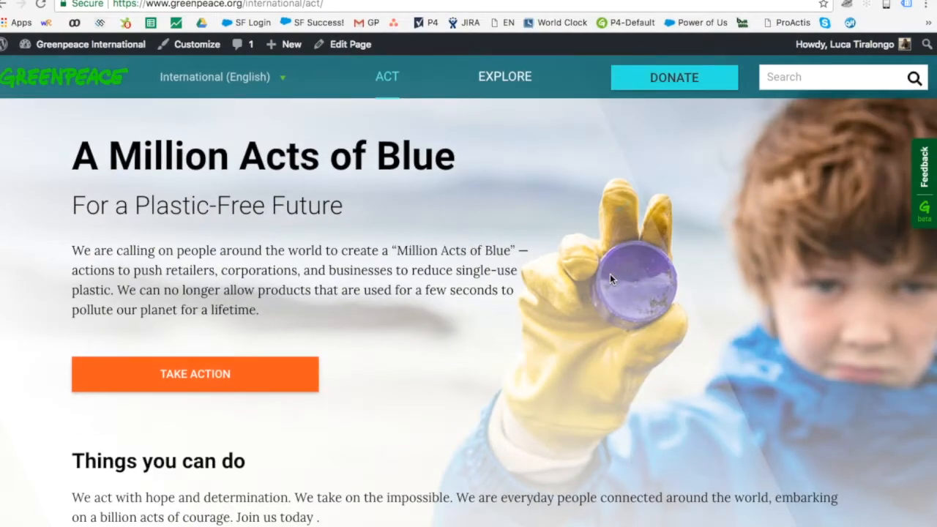
scroll(610, 274, up, 1)
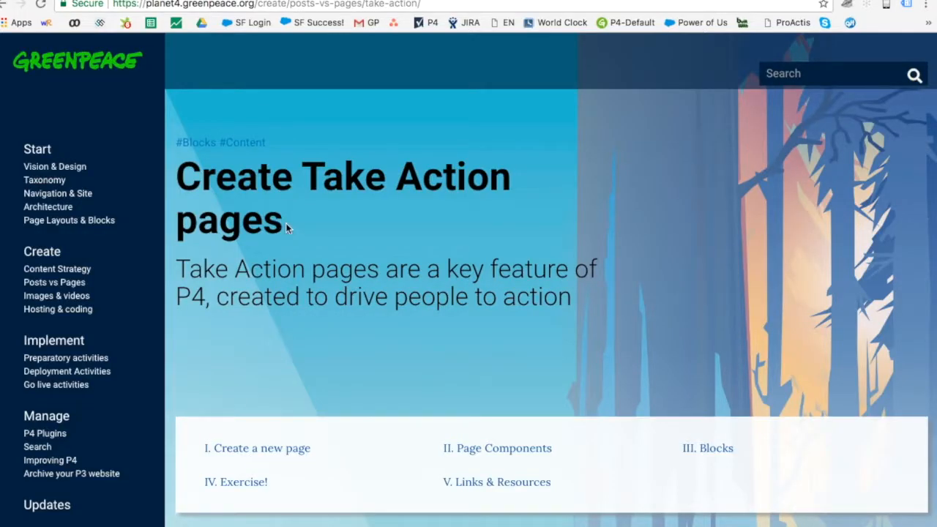
Review the Planet 4 guide "Create Take Action pages", covering its title, section links and "Create a new page" instructions
drag(287, 224, 208, 194)
click(337, 210)
scroll(338, 254, down, 4)
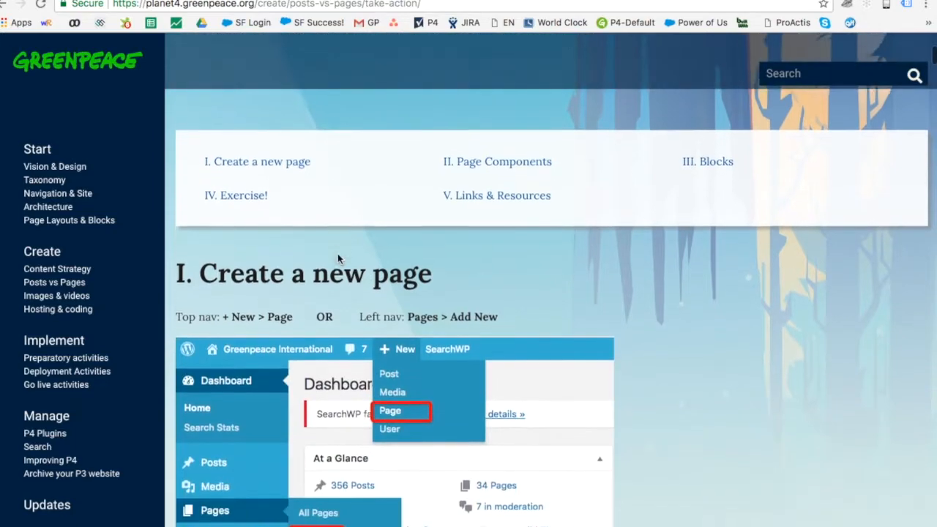
scroll(338, 254, down, 1)
scroll(337, 254, up, 5)
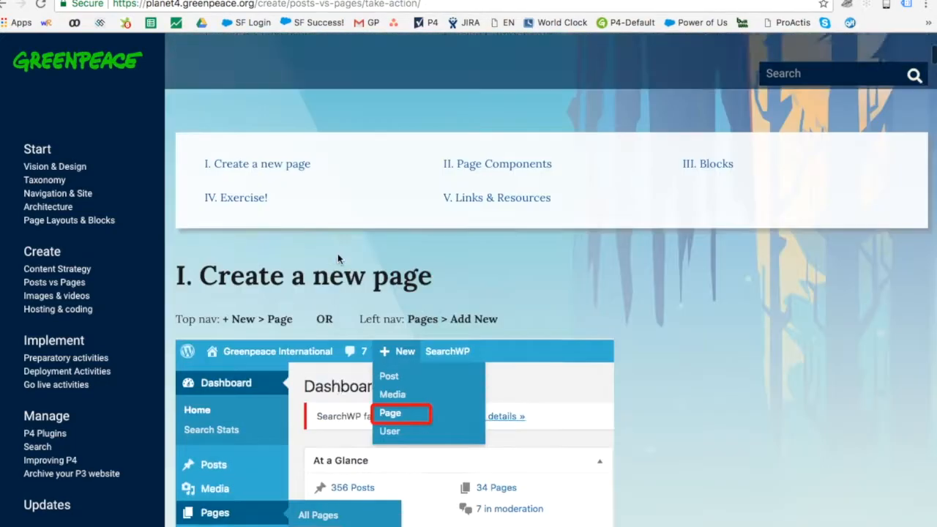
scroll(338, 254, down, 5)
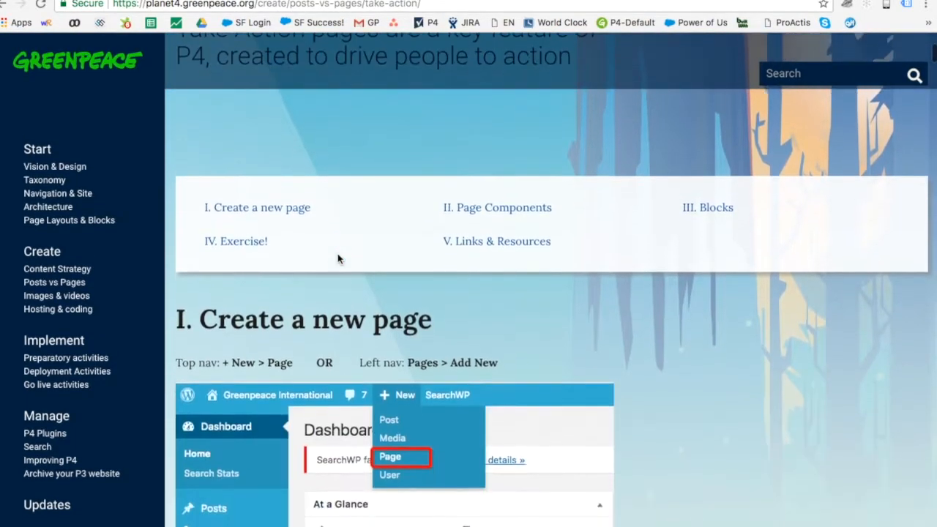
scroll(338, 253, up, 5)
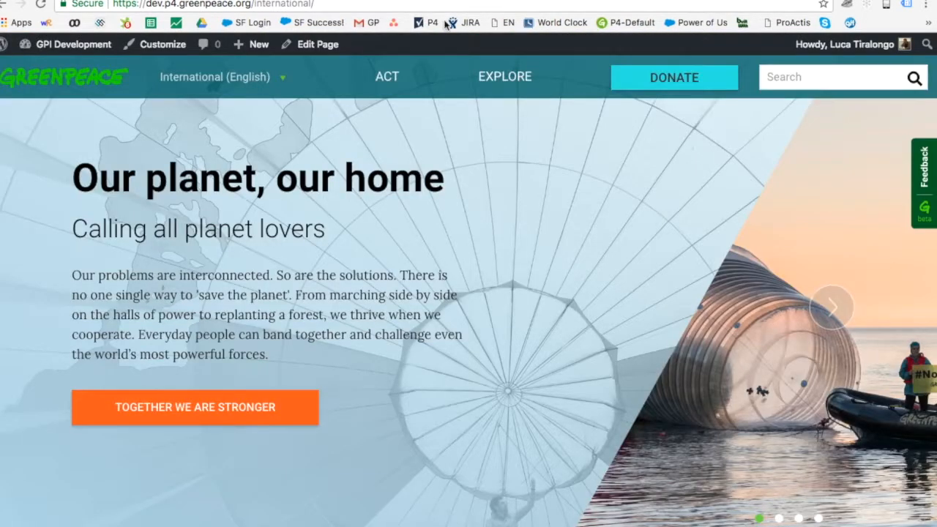
Log out of the GPI Development site and log back in to its WordPress dashboard
mouse_move(825, 45)
click(809, 128)
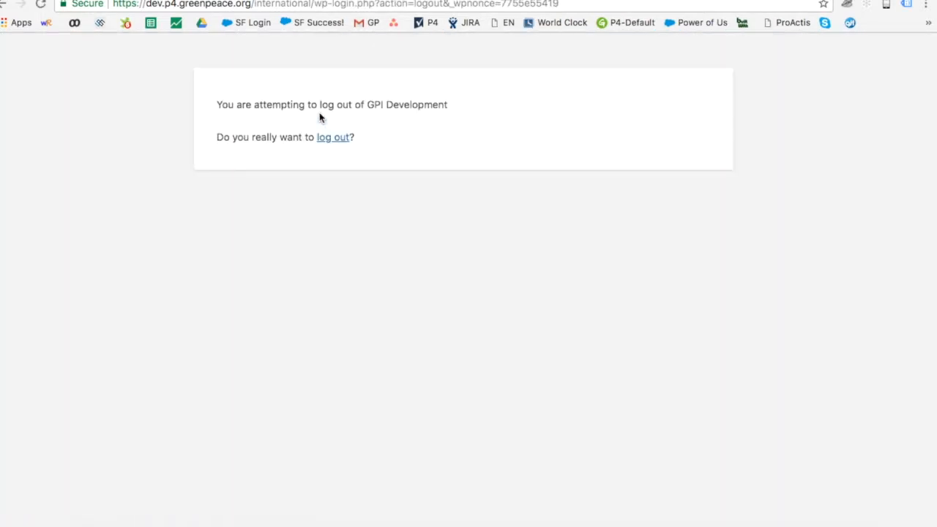
click(332, 139)
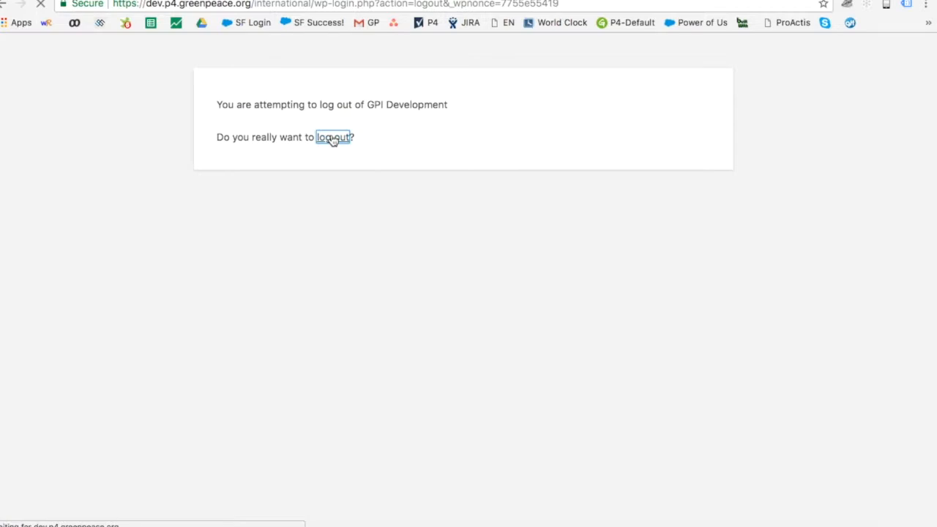
click(473, 271)
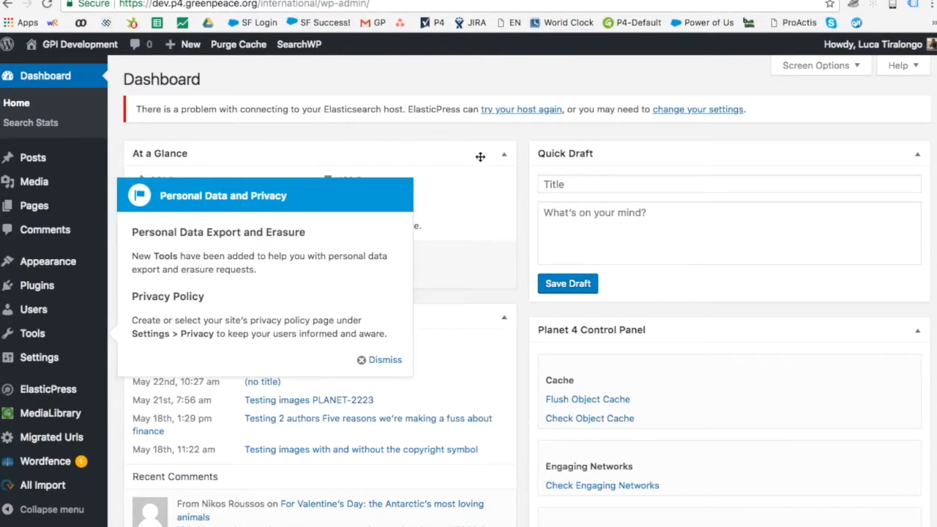
Switch to the "New Take Action" document in Google Docs and review its Save the bees title, description, two columns and tasks
click(537, 0)
scroll(519, 223, up, 10)
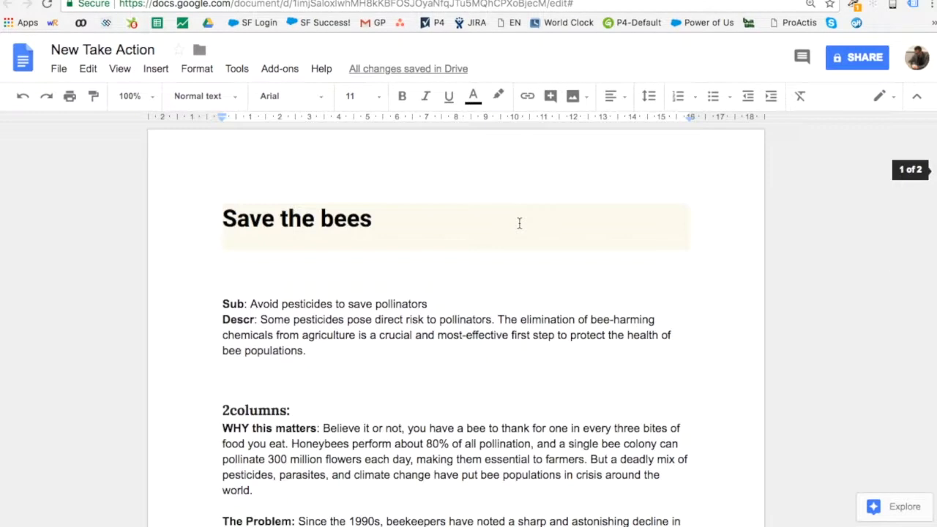
scroll(520, 223, down, 3)
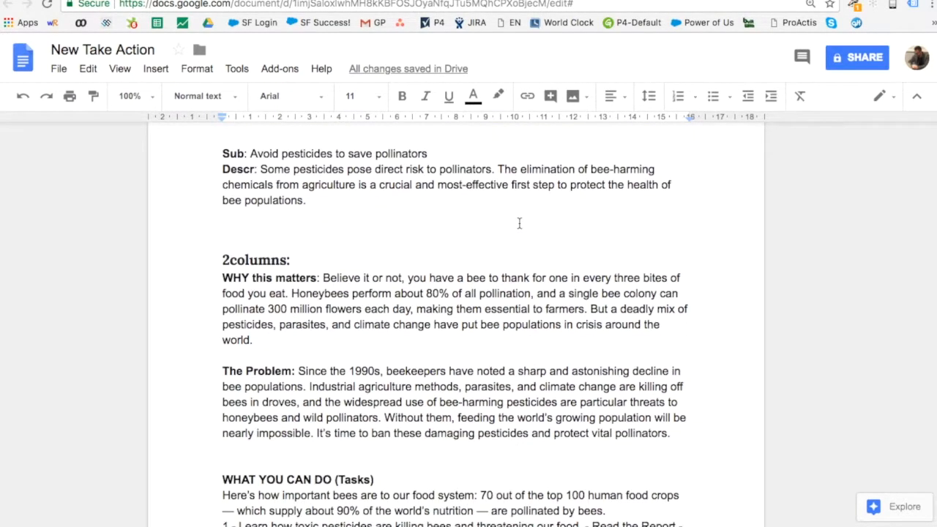
scroll(519, 224, down, 3)
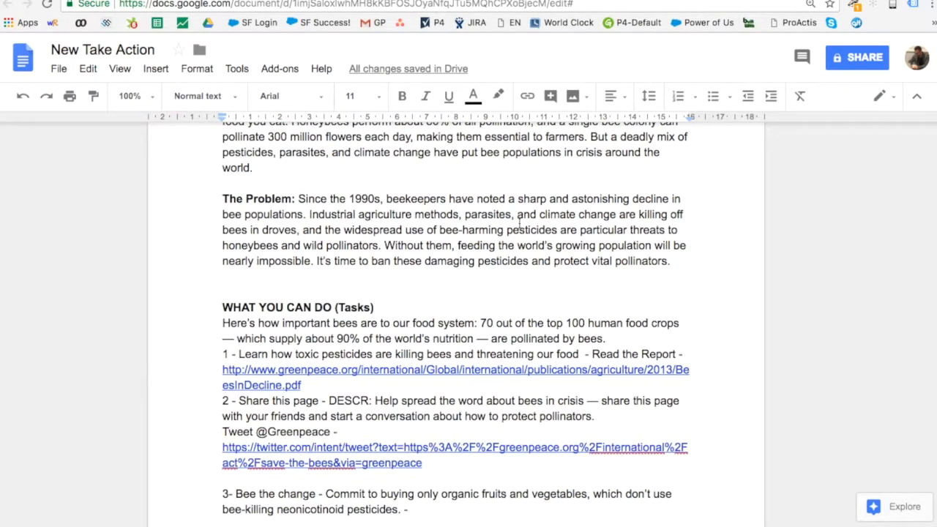
scroll(519, 223, up, 4)
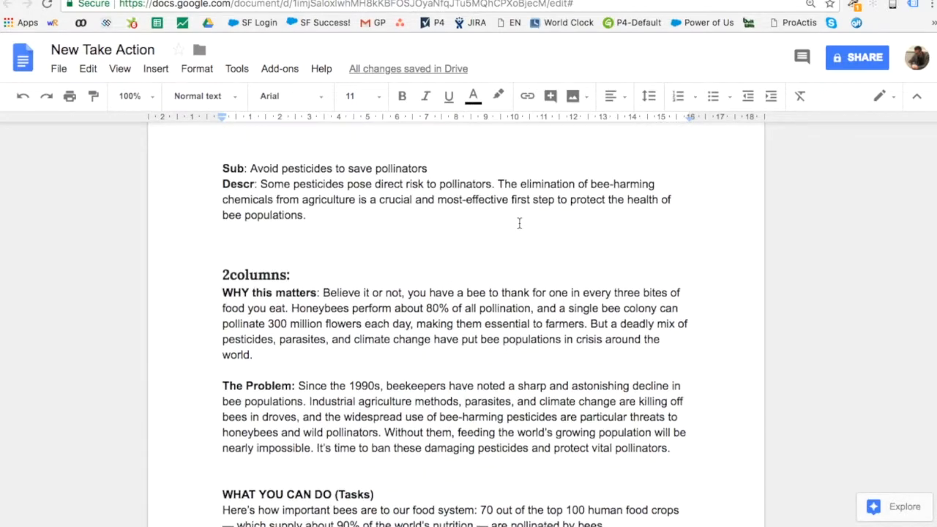
scroll(519, 223, down, 2)
scroll(519, 224, up, 2)
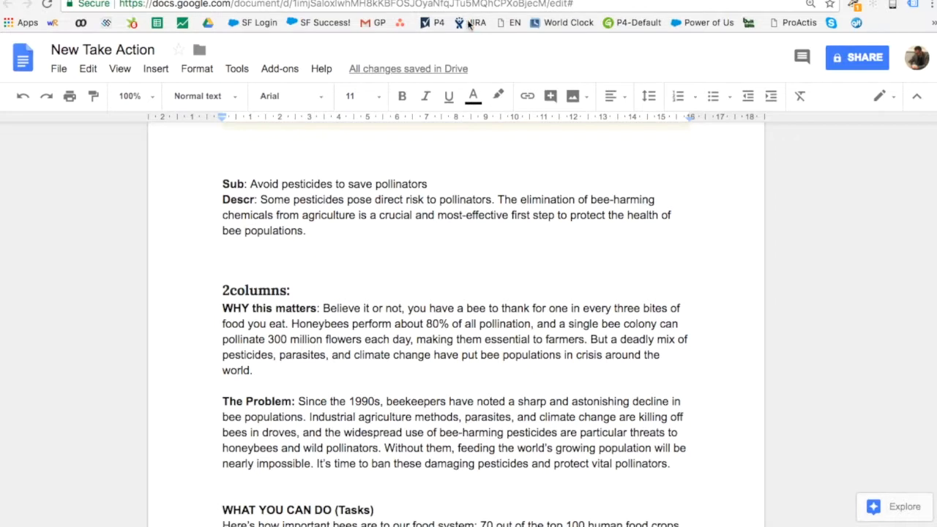
scroll(487, 293, up, 2)
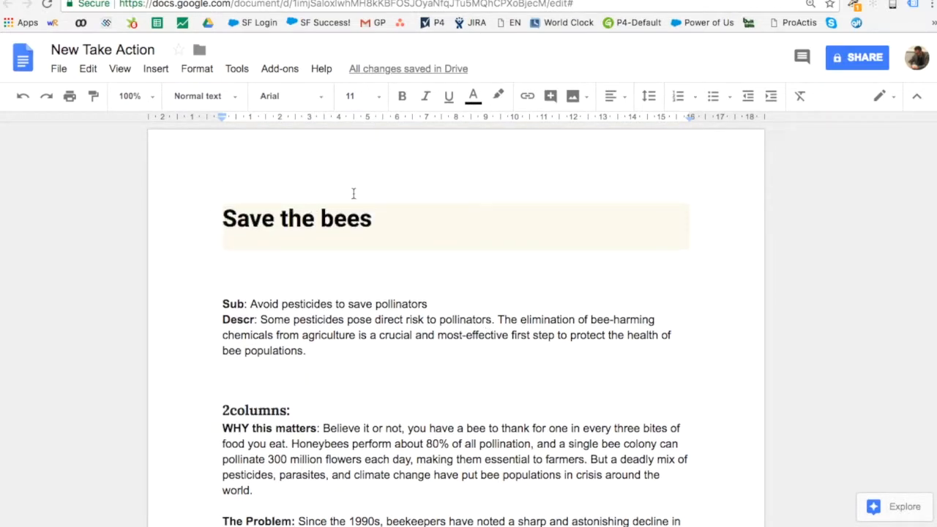
Switch back to WordPress, visit the GPI Development homepage and start a new page from there
key(ctrl+Tab)
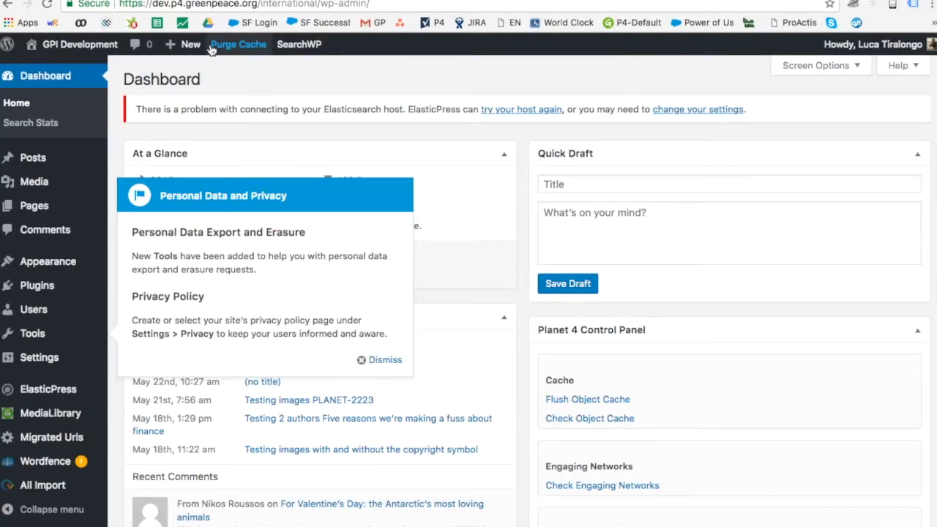
click(66, 72)
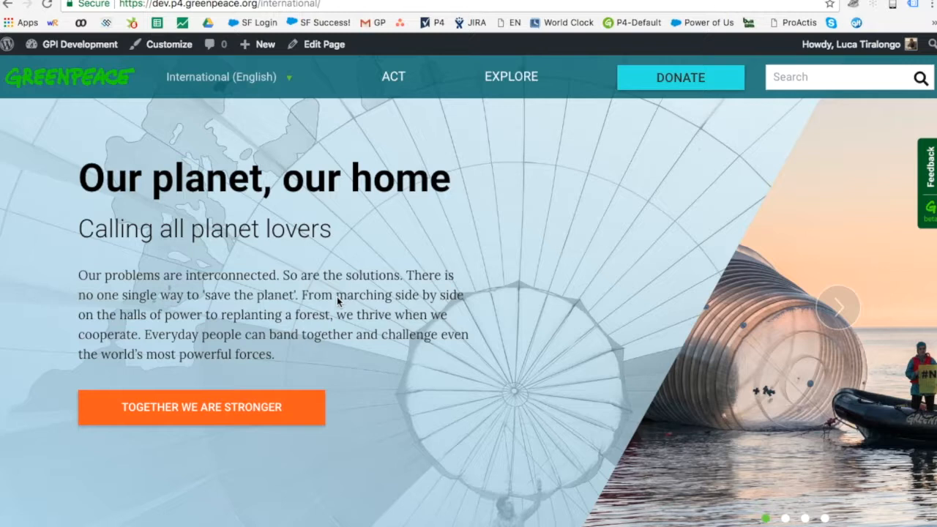
mouse_move(271, 49)
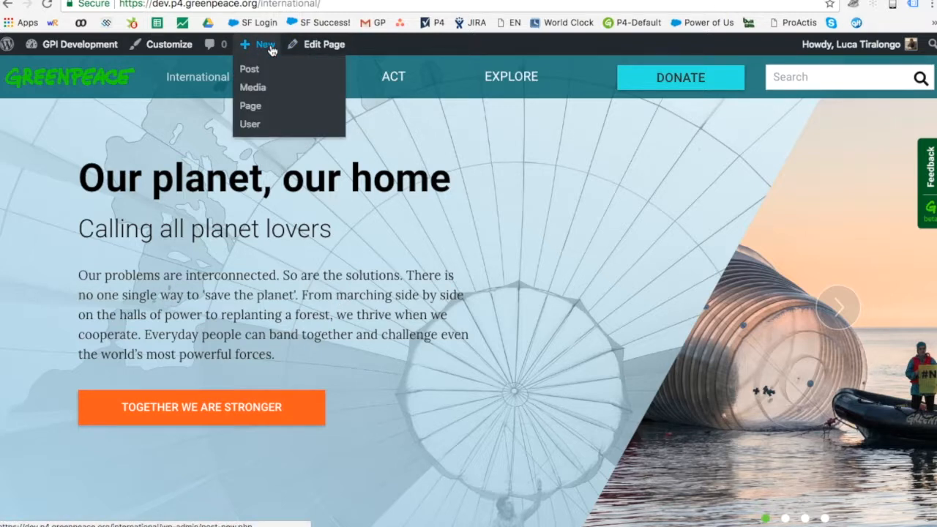
click(257, 107)
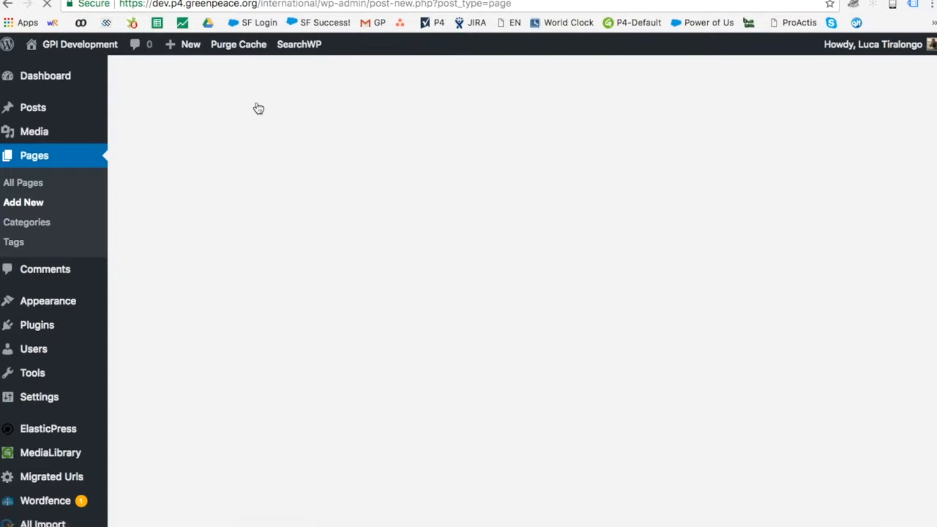
Copy the Save the bees heading from the New Take Action document in Google Docs and paste it as the WordPress page's title
click(498, 0)
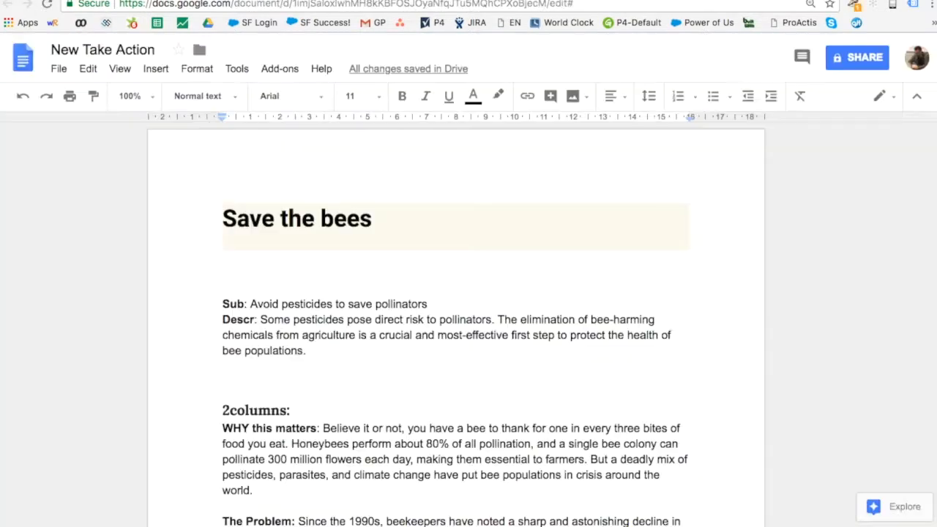
triple_click(318, 229)
key(super+c)
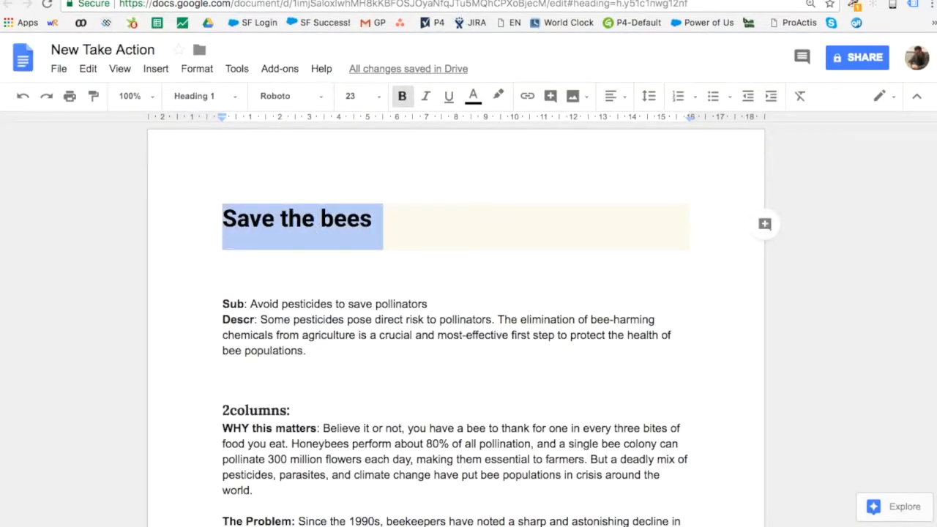
click(454, 0)
key(super+v)
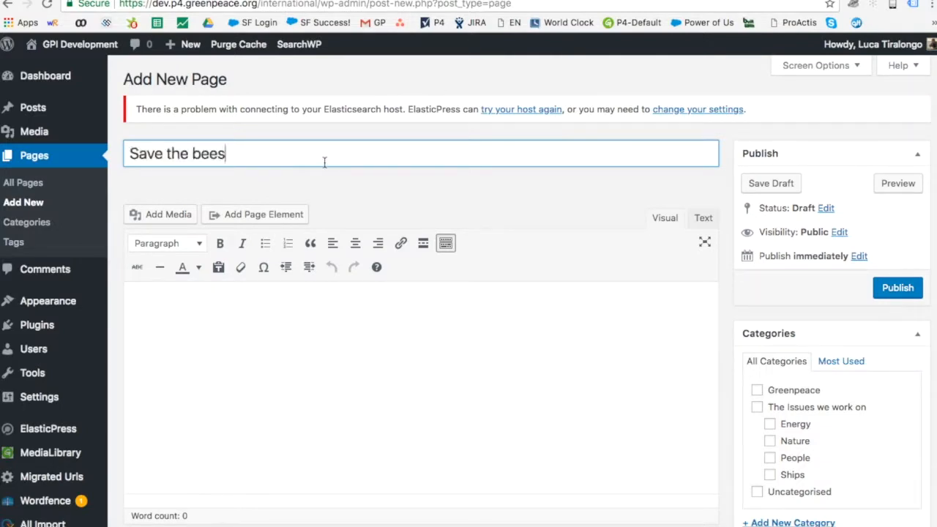
click(381, 404)
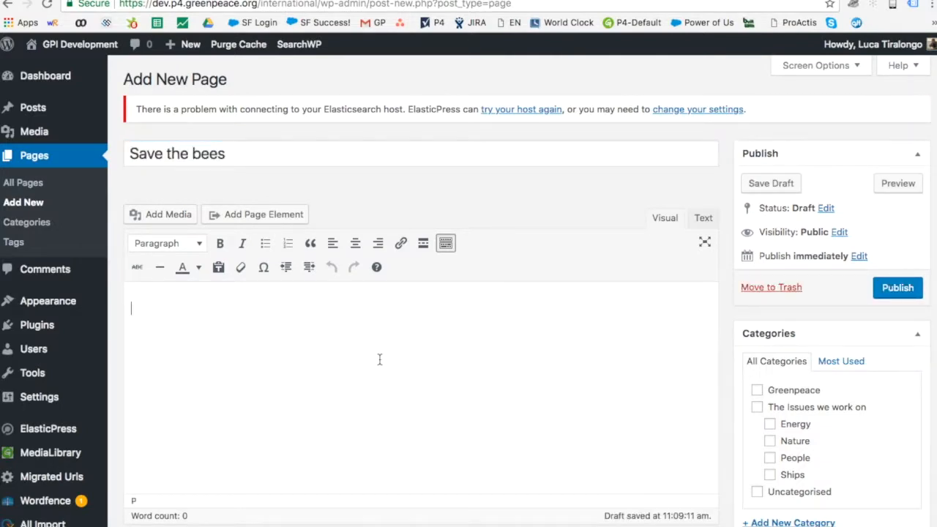
Examine the new page's body area, header fields, categories and tags, and its template and parent page options
scroll(385, 356, down, 3)
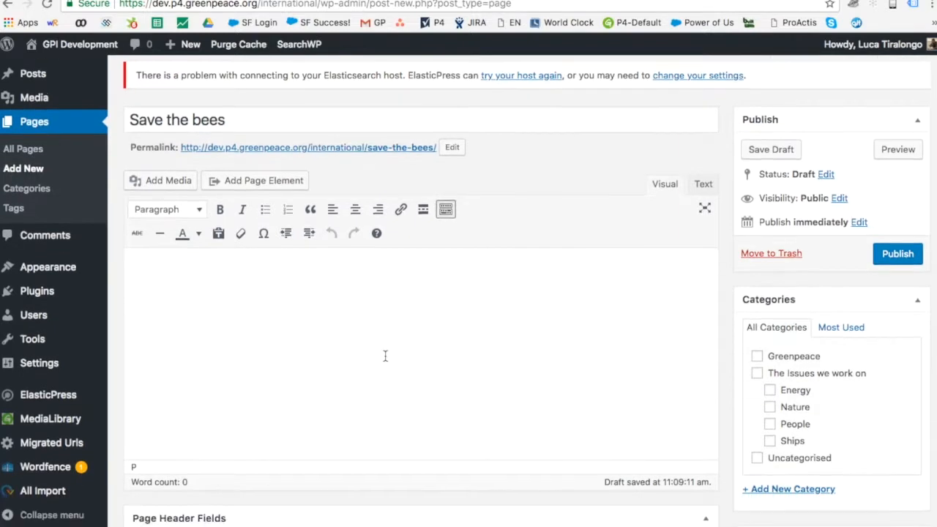
scroll(385, 356, down, 2)
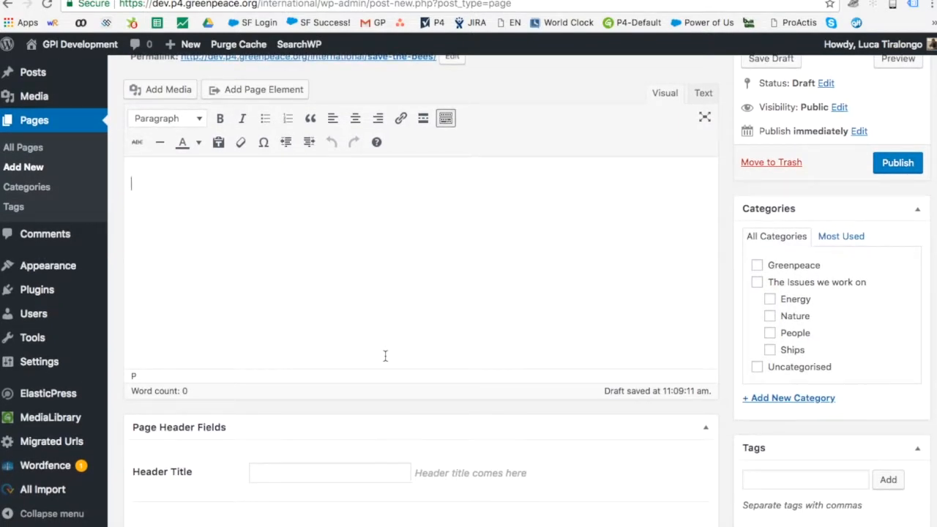
scroll(385, 355, down, 3)
scroll(385, 356, up, 8)
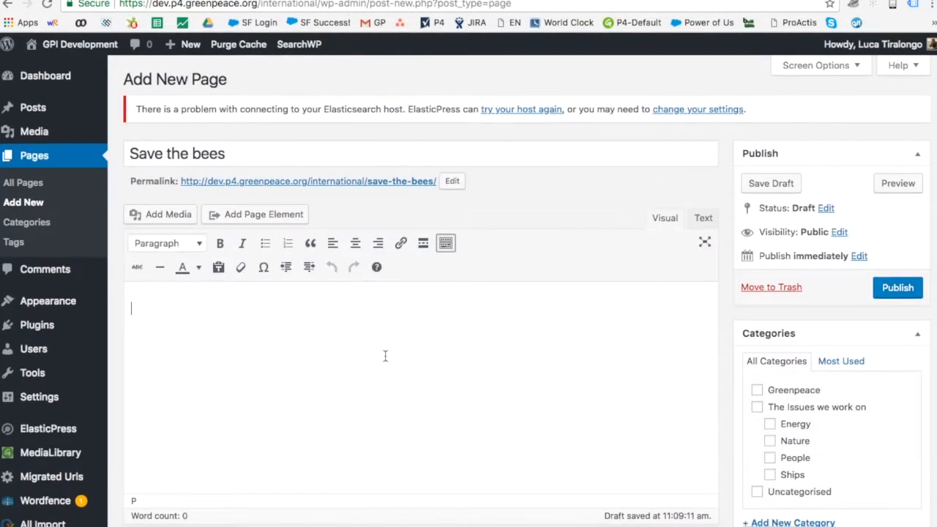
scroll(386, 356, down, 10)
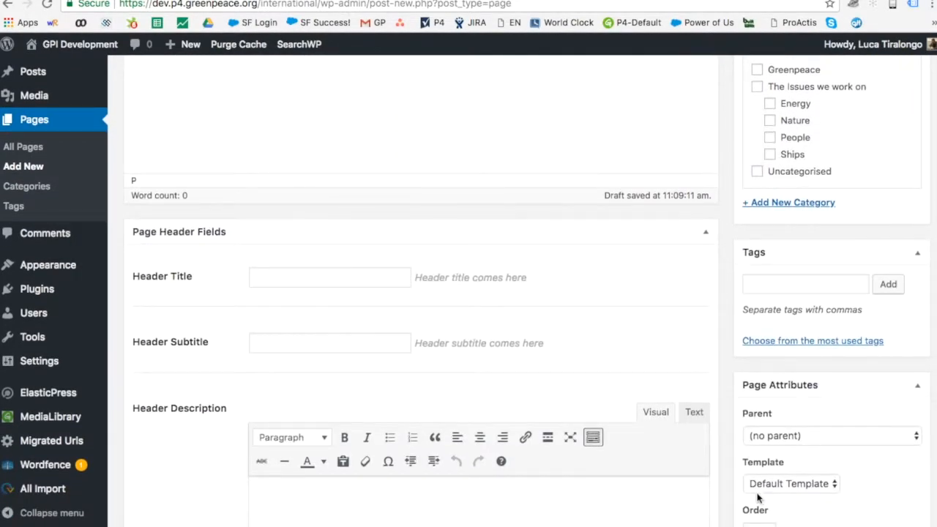
click(770, 483)
click(832, 465)
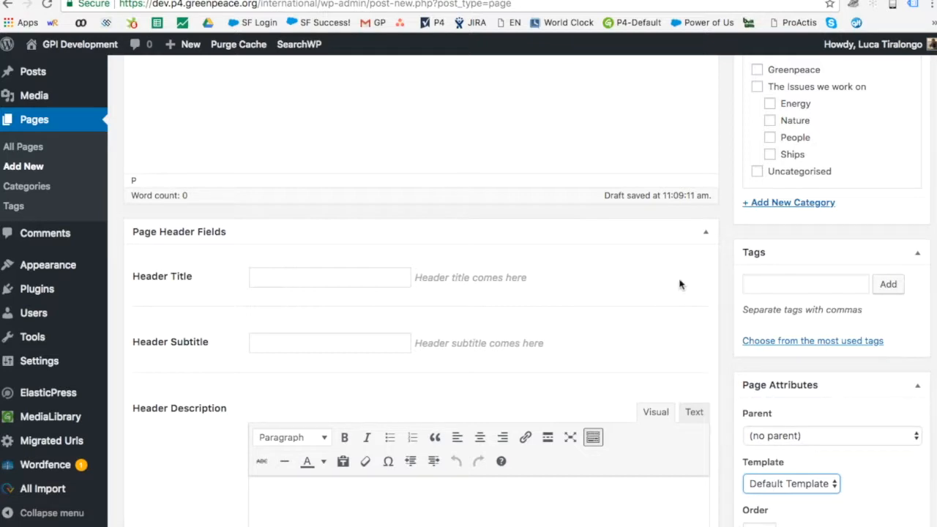
click(766, 437)
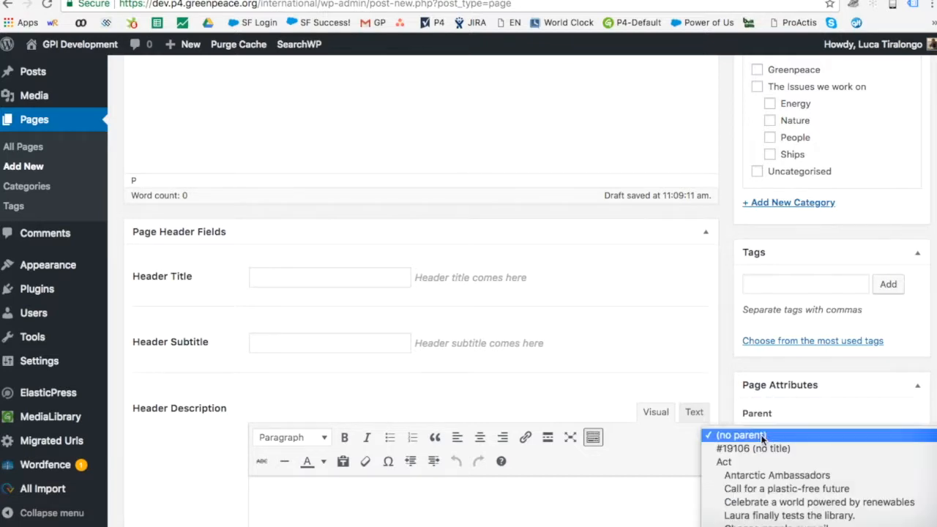
click(727, 359)
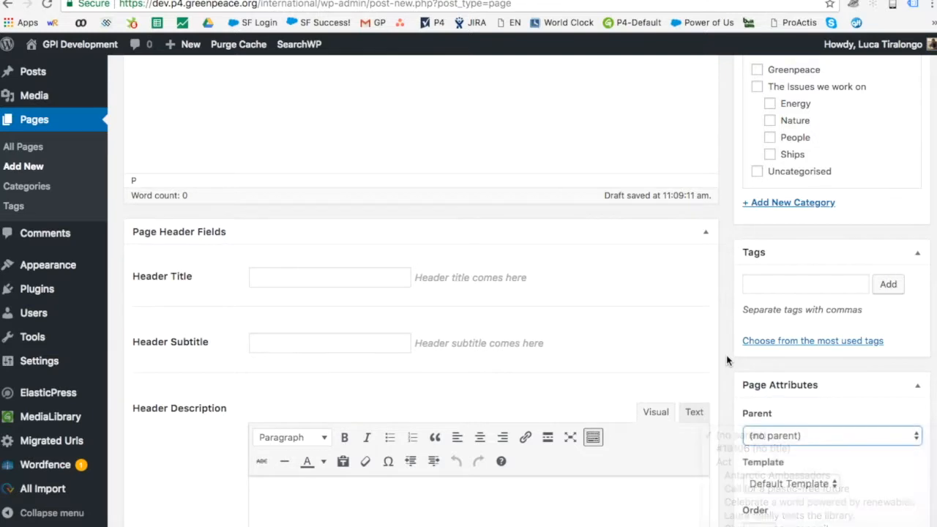
scroll(551, 326, up, 5)
text(jwen;kvjb;jb ;)
key(Return)
key(Return)
text(dkjs ;kj)
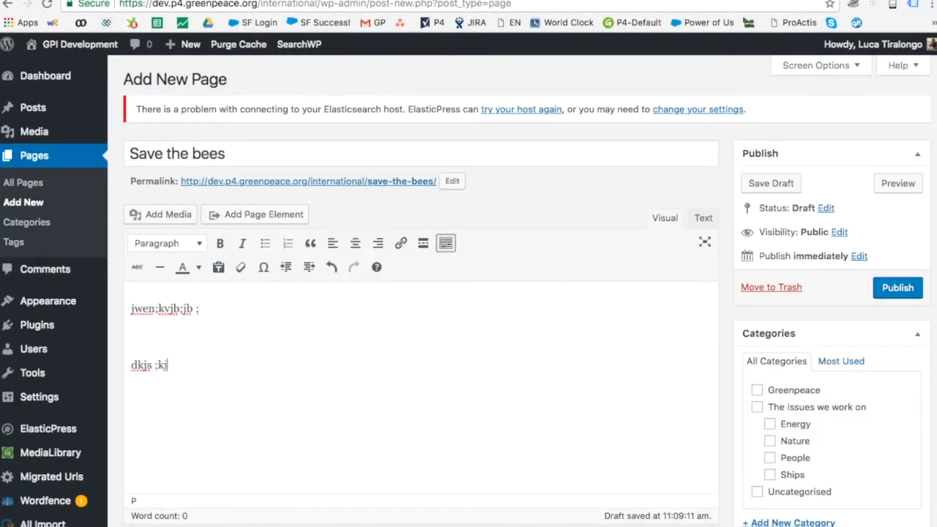
key(Return)
key(shift+Up)
key(shift+Up)
key(shift+Up)
key(shift+Up)
key(BackSpace)
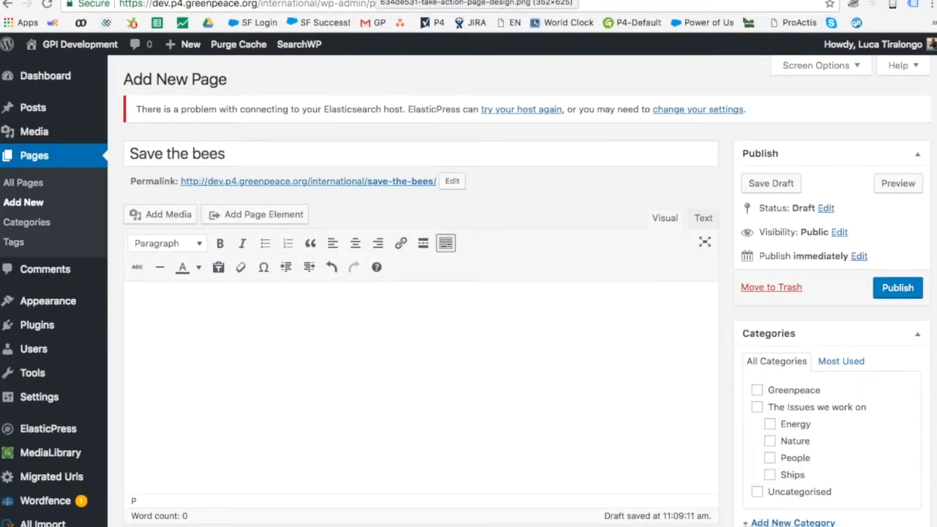
Switch to the Planet 4 guide and review its page components section and the Take Action Page design diagram
scroll(682, 246, down, 5)
scroll(682, 247, up, 5)
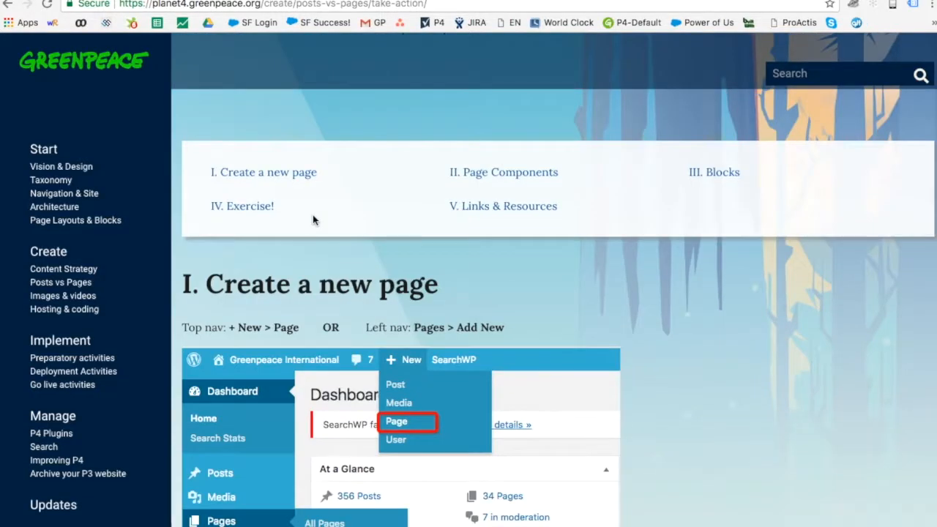
scroll(313, 216, down, 20)
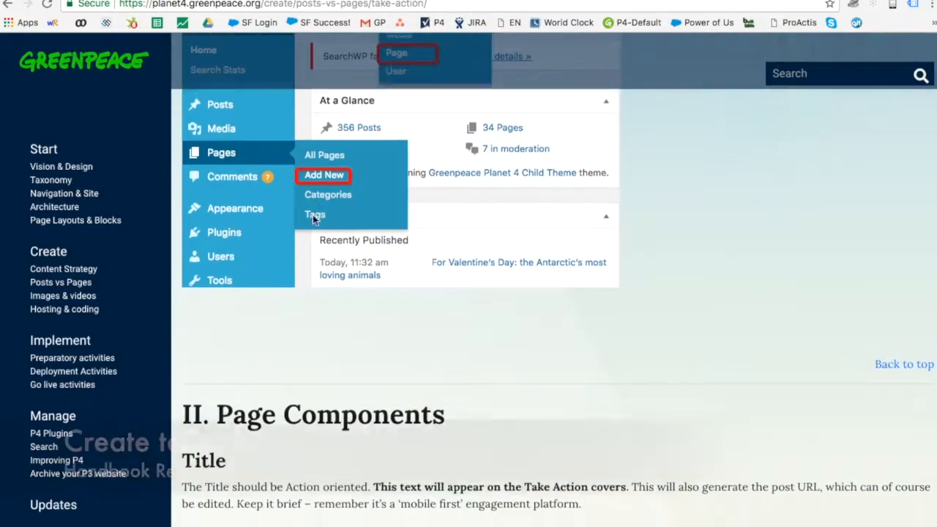
scroll(313, 220, down, 3)
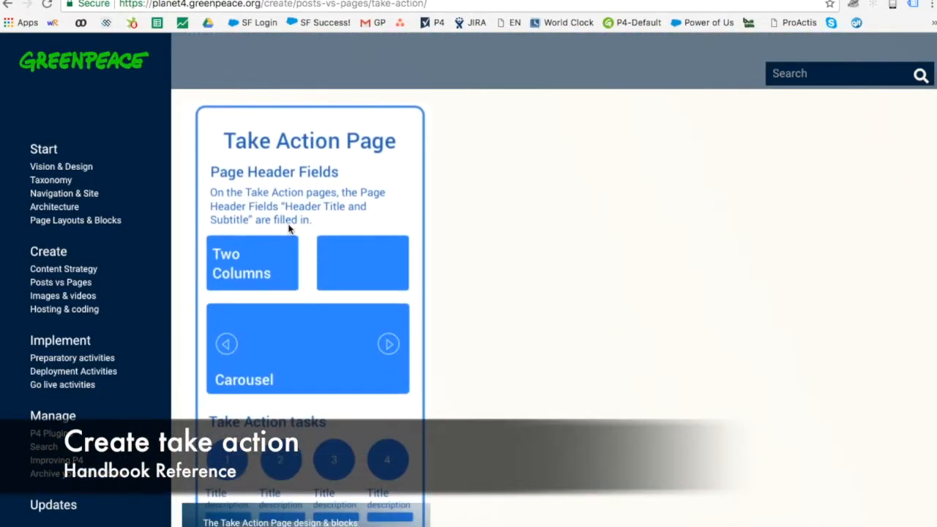
scroll(324, 378, down, 2)
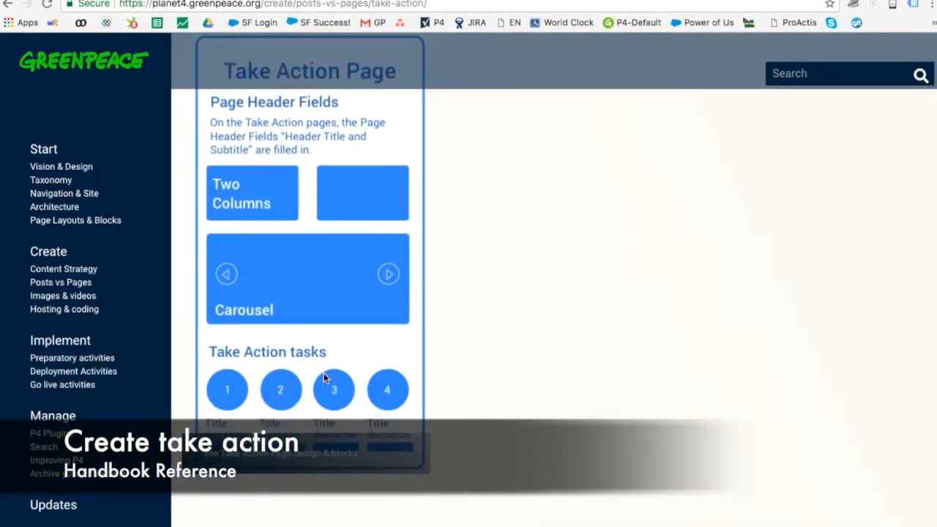
scroll(324, 378, up, 1)
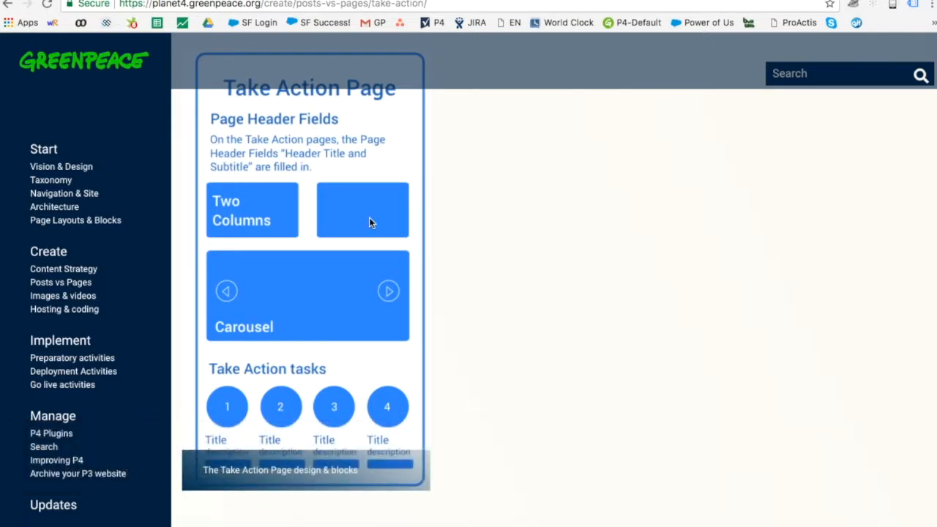
scroll(369, 218, up, 1)
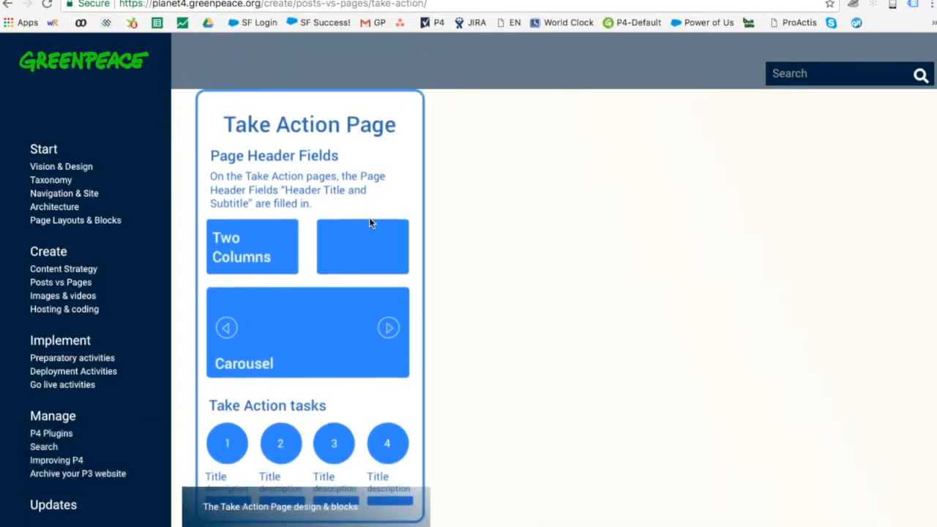
scroll(370, 221, up, 1)
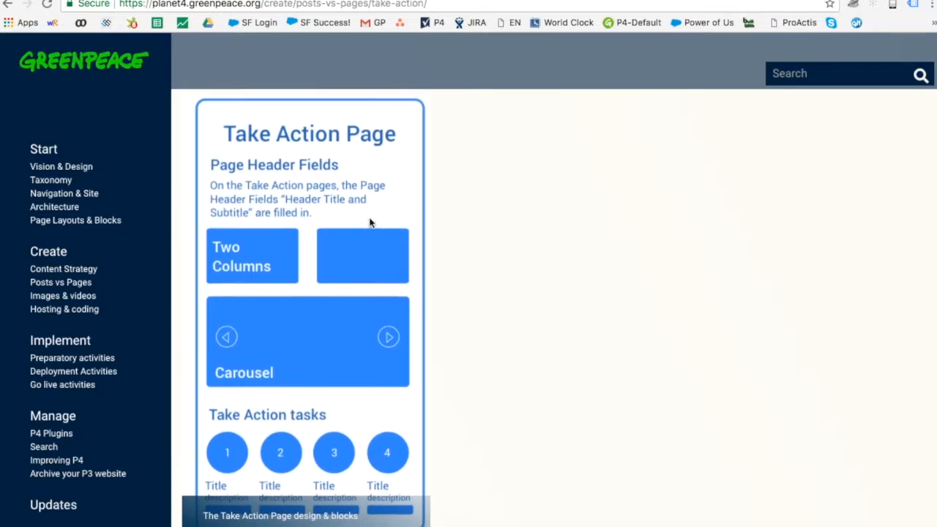
scroll(369, 222, down, 1)
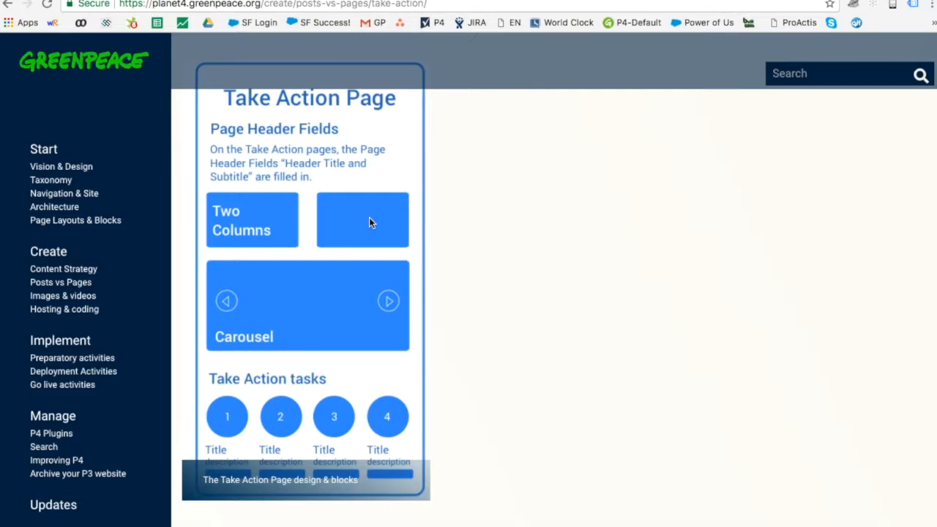
scroll(370, 221, up, 1)
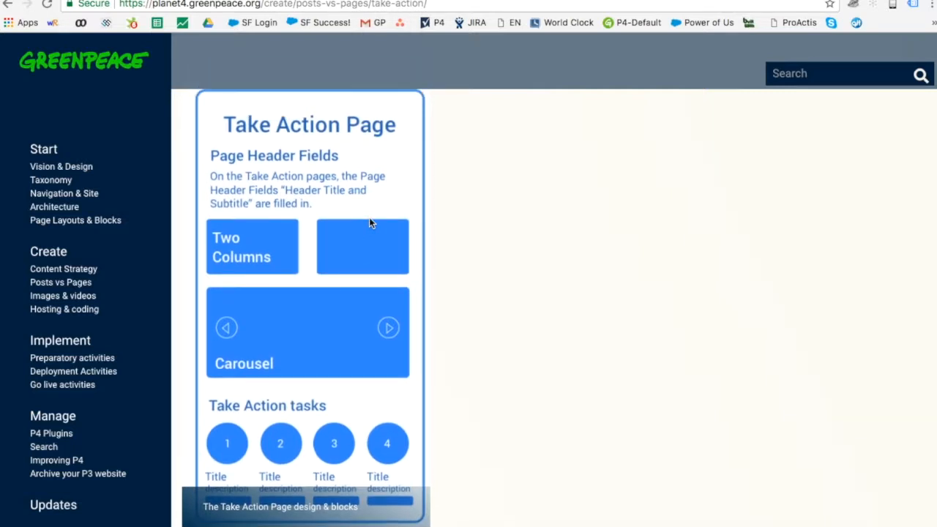
scroll(358, 146, up, 3)
scroll(358, 146, down, 3)
scroll(358, 148, up, 3)
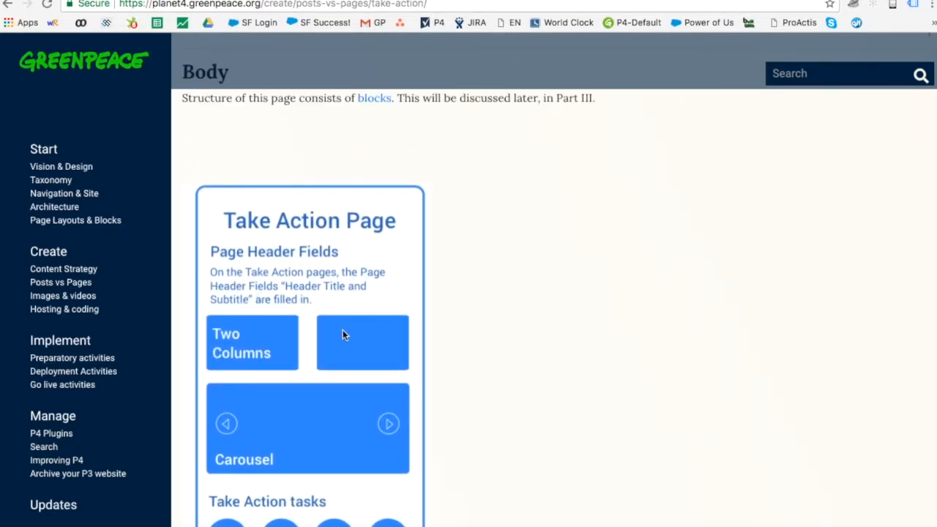
scroll(344, 335, down, 3)
scroll(343, 335, down, 3)
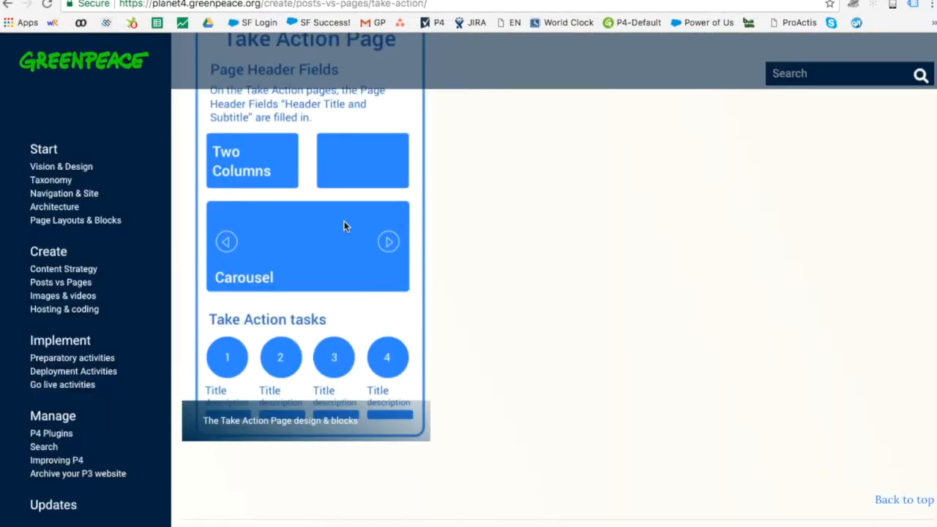
Open the Take Action Page design image in a new tab and compare it with the new page in WordPress
right_click(344, 222)
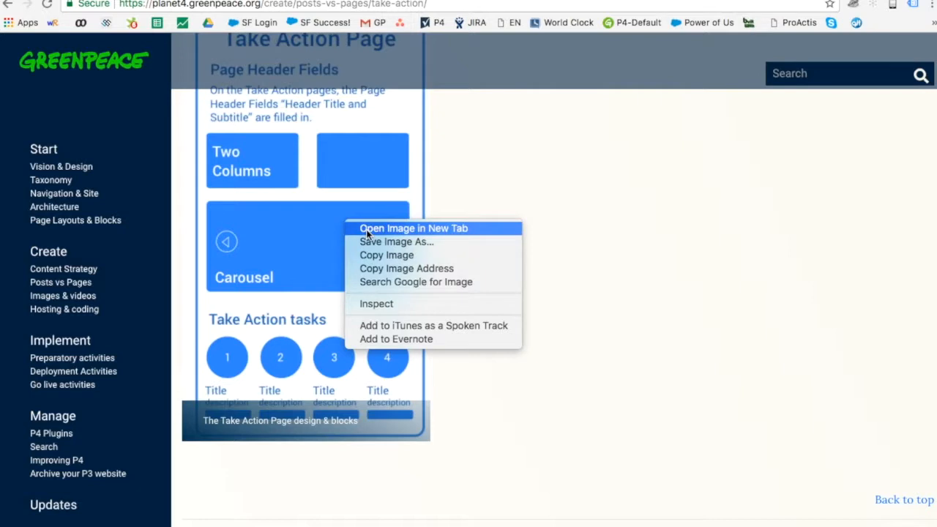
click(366, 229)
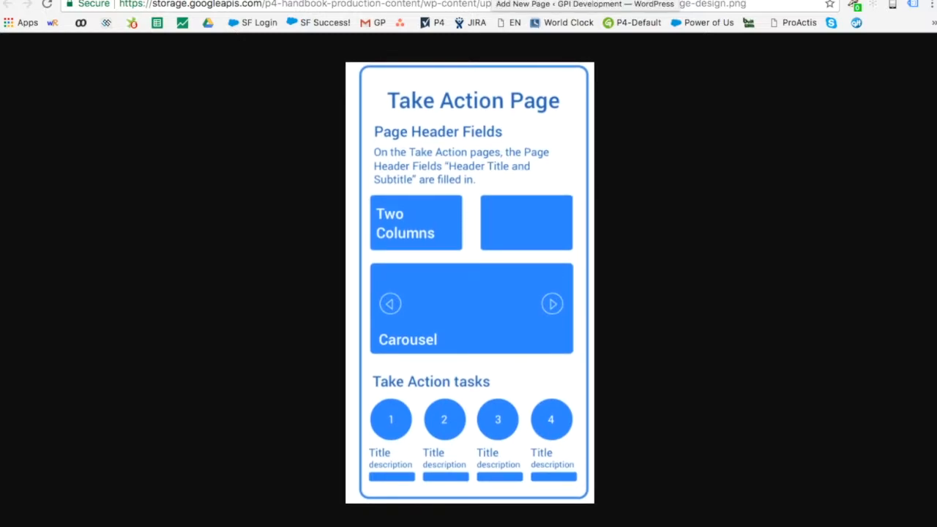
click(493, 1)
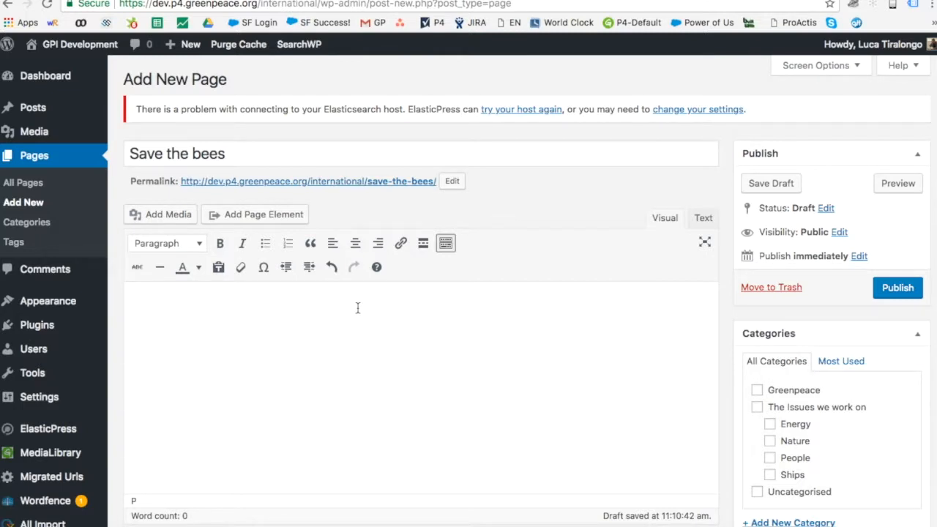
click(366, 1)
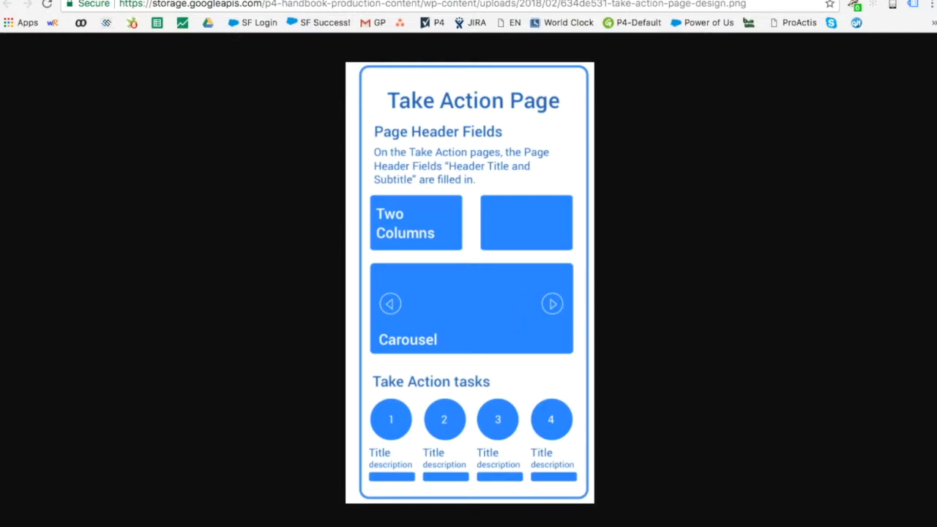
Return to the Save the bees page in WordPress and open the Two Columns page element for filling in
click(501, 1)
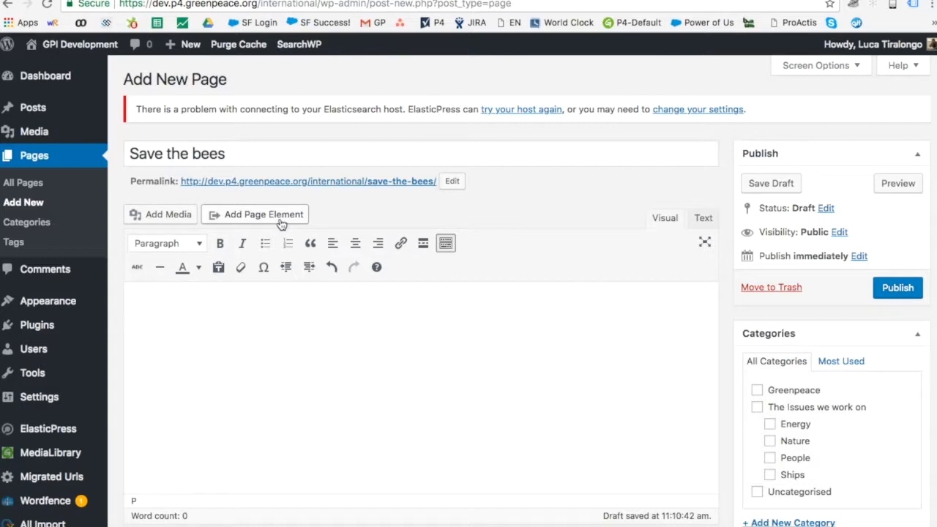
click(238, 216)
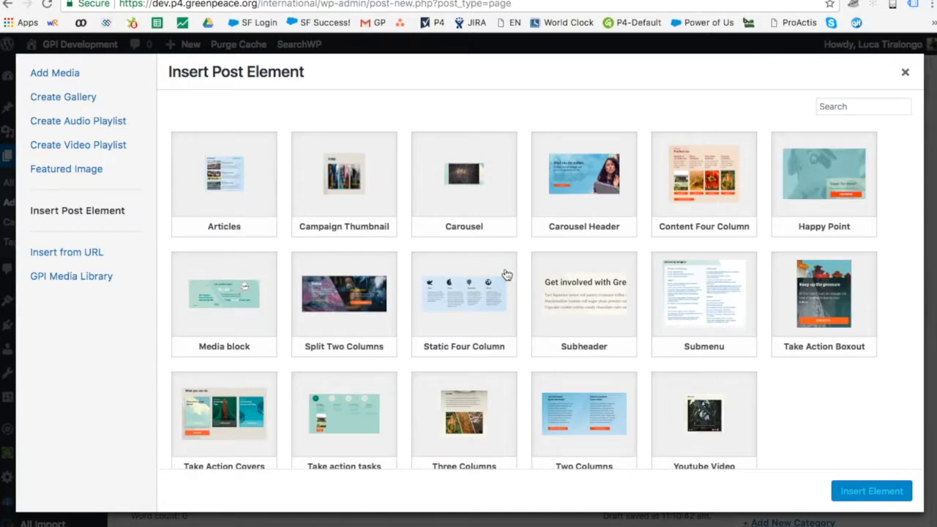
right_click(520, 219)
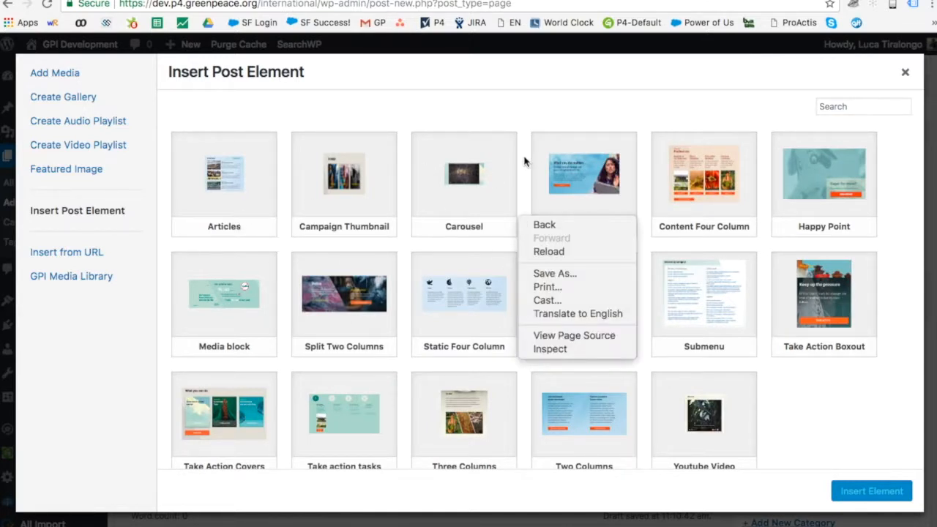
click(491, 116)
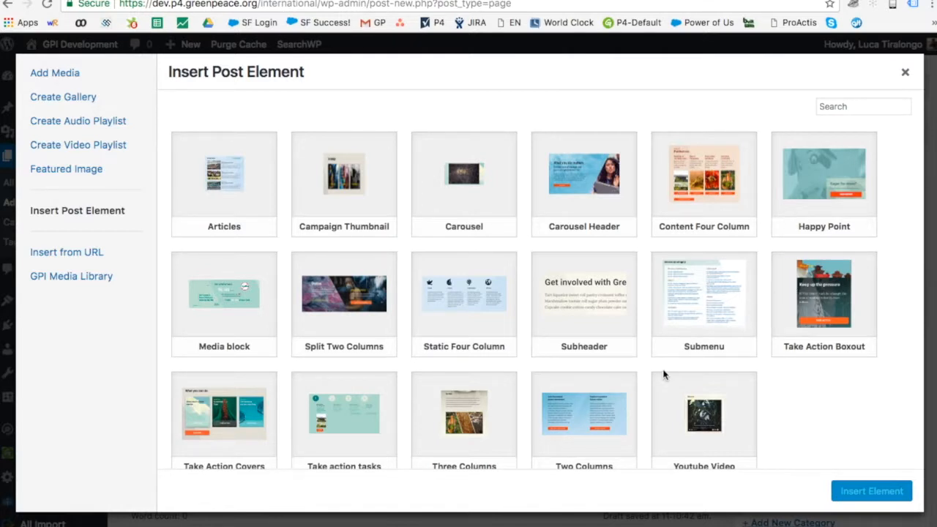
click(607, 386)
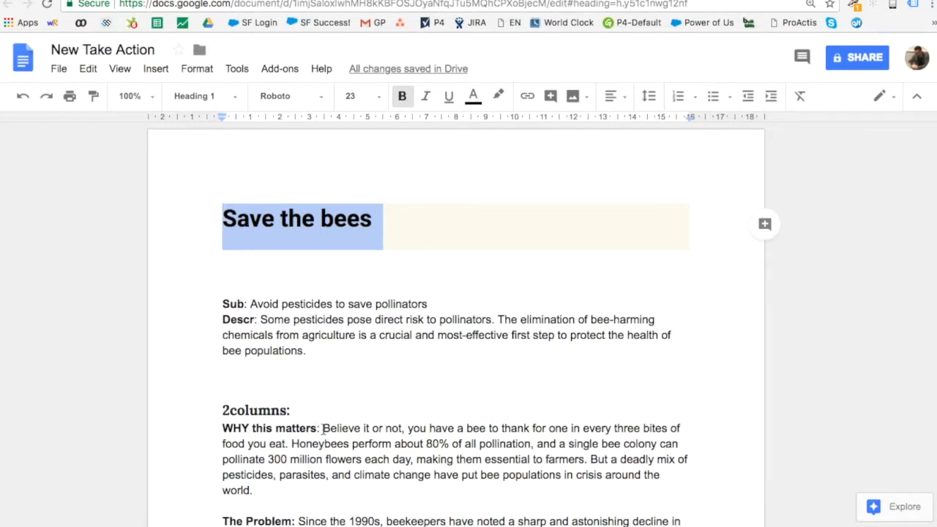
Copy "WHY this matters:" from the New Take Action document and paste it as the first column's title in the WordPress element
drag(322, 428, 209, 429)
key(super+c)
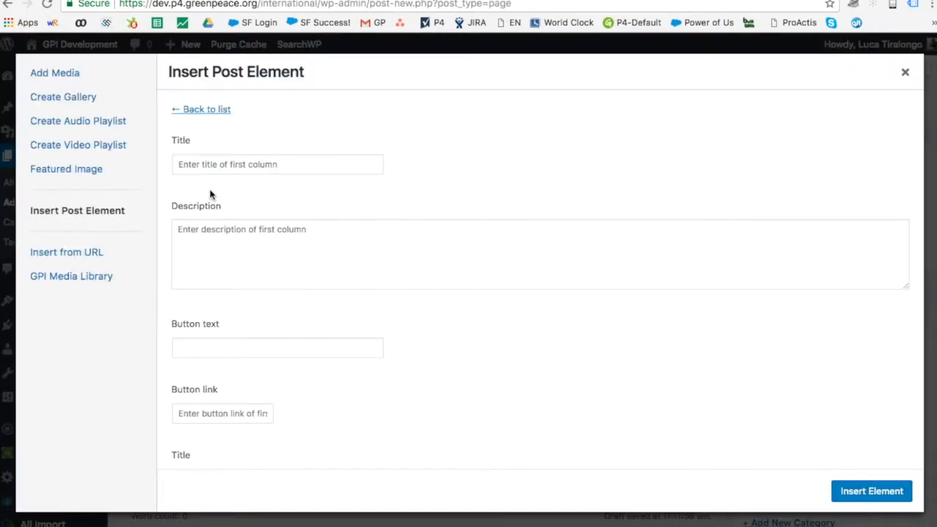
click(224, 165)
key(super+v)
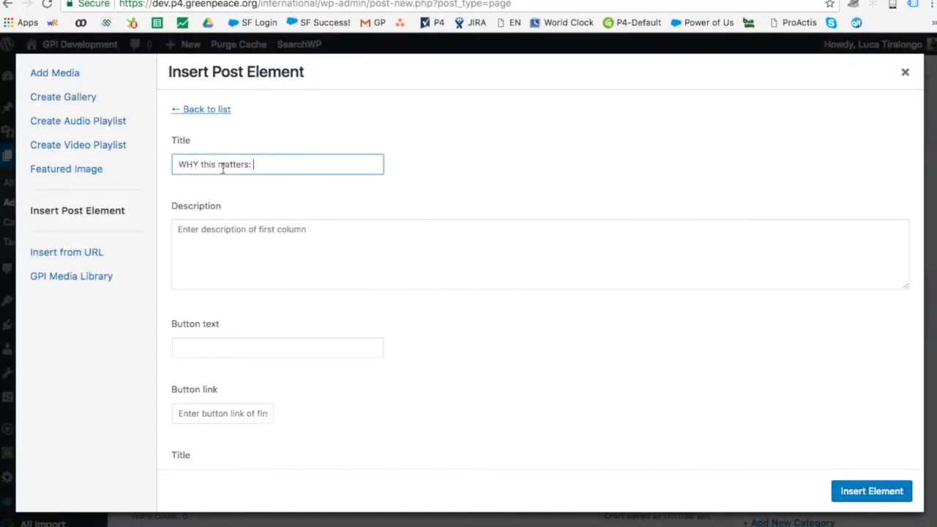
Copy the "WHY this matters" paragraph from the New Take Action document and paste it as the first column's description in WordPress
click(295, 236)
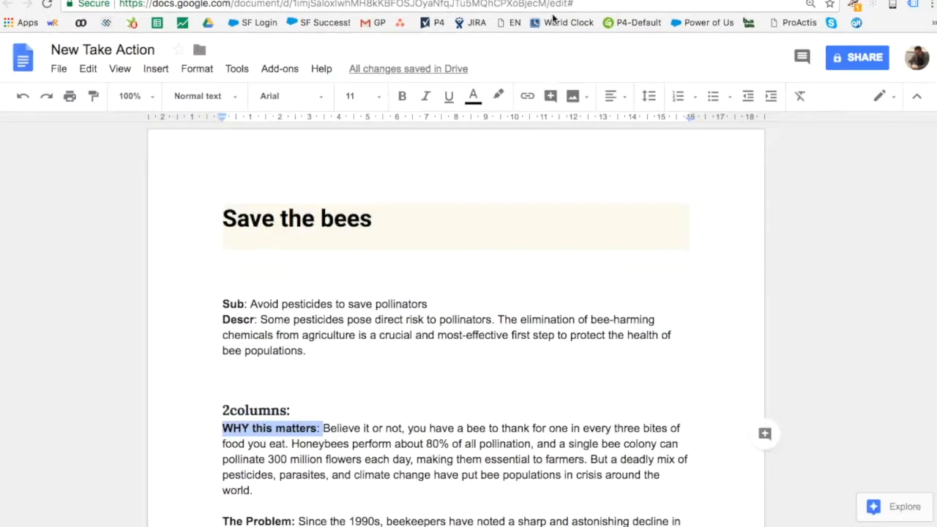
drag(323, 428, 251, 489)
key(super+c)
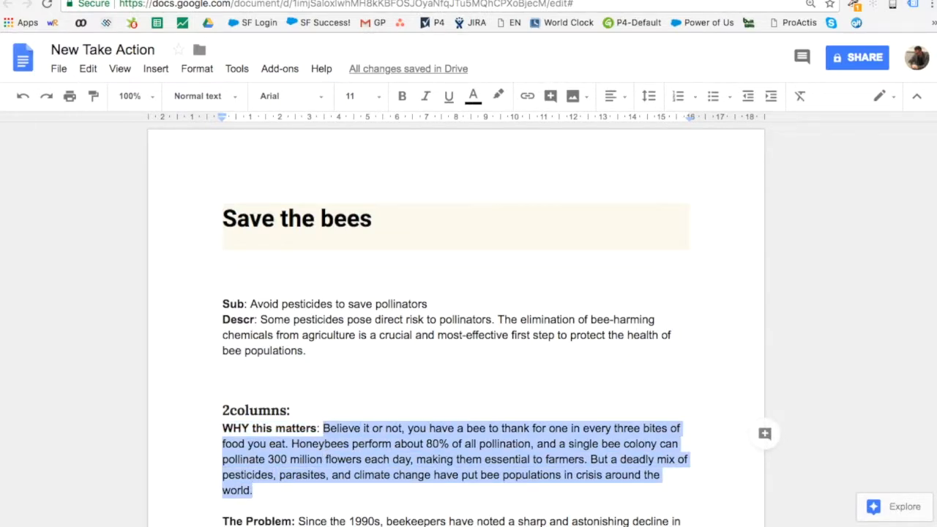
key(ctrl+Tab)
key(super+v)
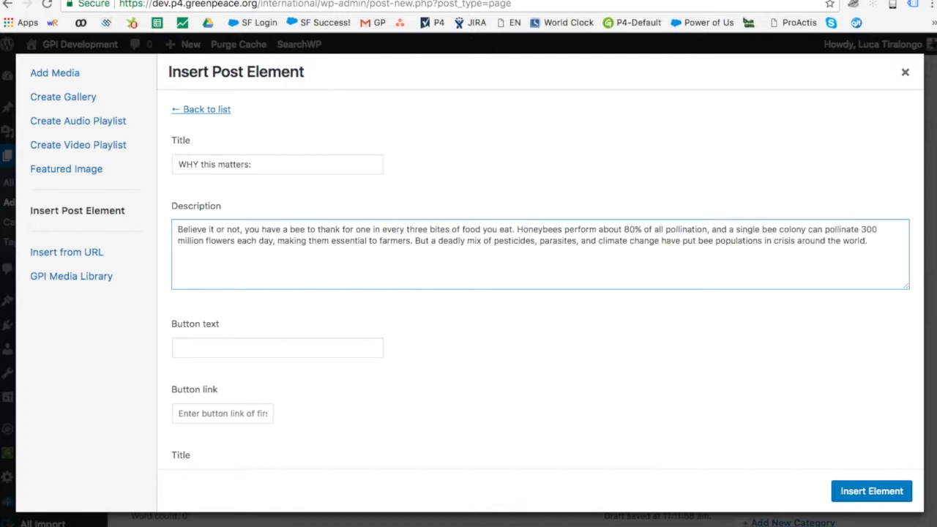
Give the first column a button with the text "Click here" and the link google.com
key(ctrl+shift+Tab)
scroll(490, 191, down, 5)
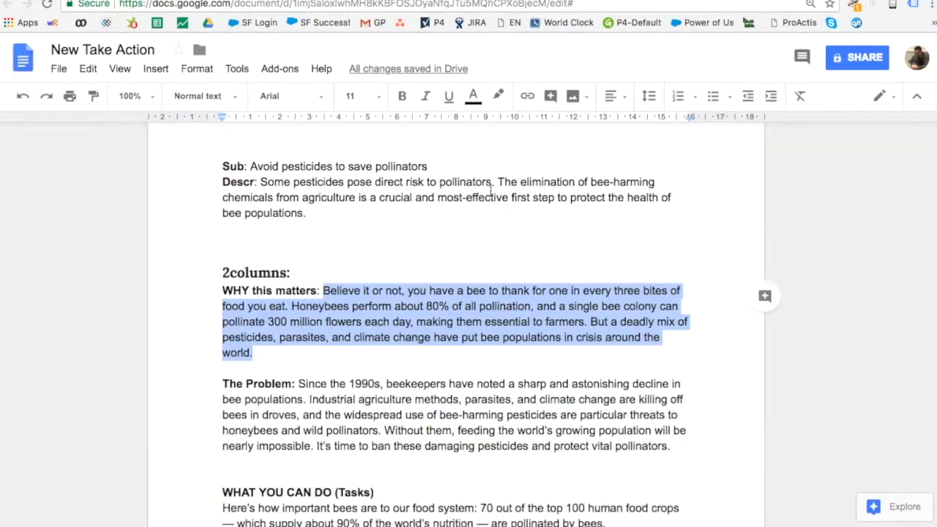
key(ctrl+Tab)
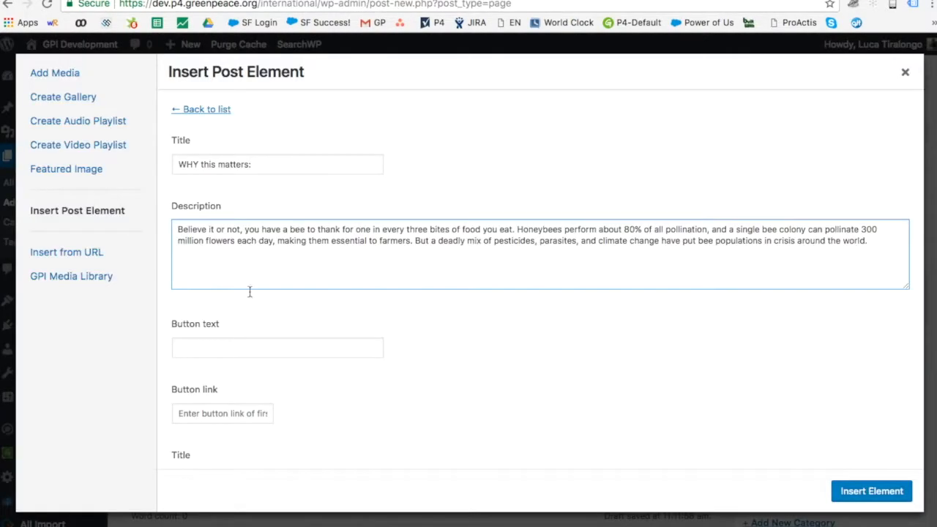
click(221, 344)
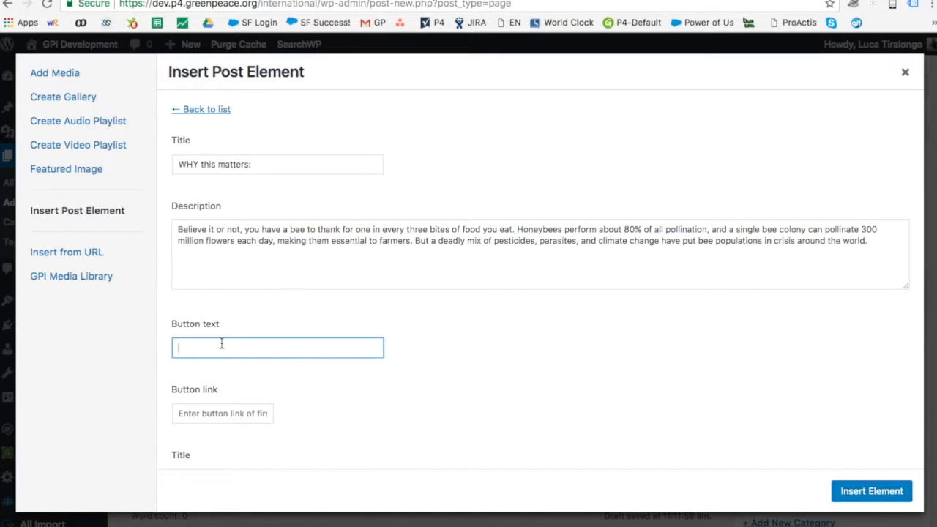
text(Click here)
key(Tab)
text(google.com)
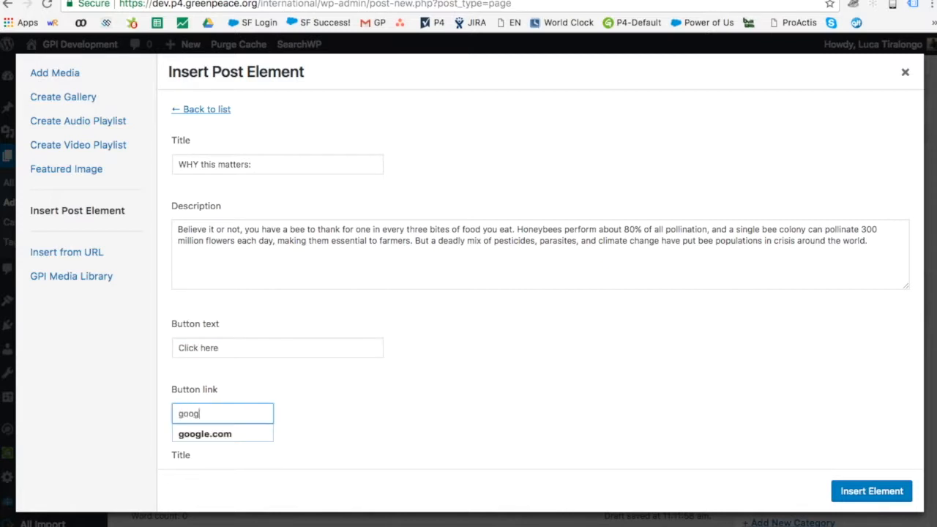
key(Down)
key(Return)
click(346, 343)
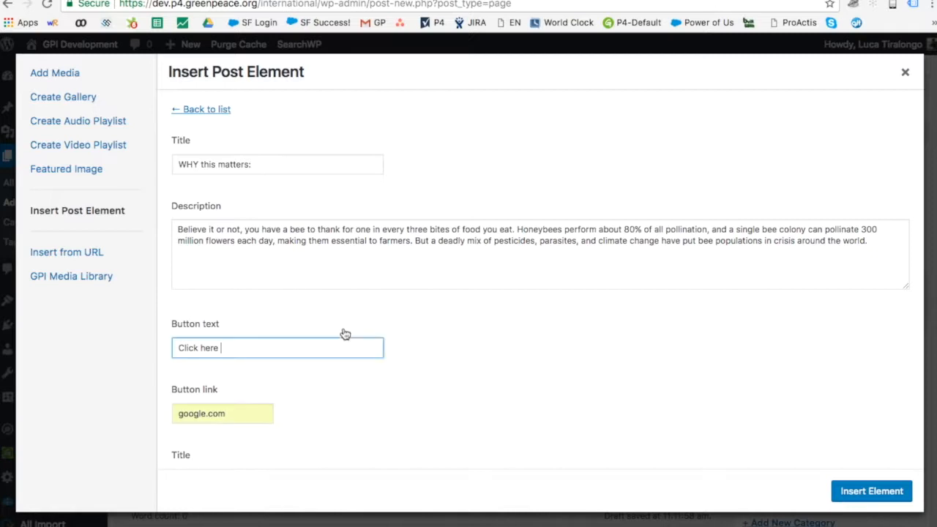
Copy "The Problem:" from the New Take Action document and paste it as the second column's title in WordPress
scroll(344, 333, down, 5)
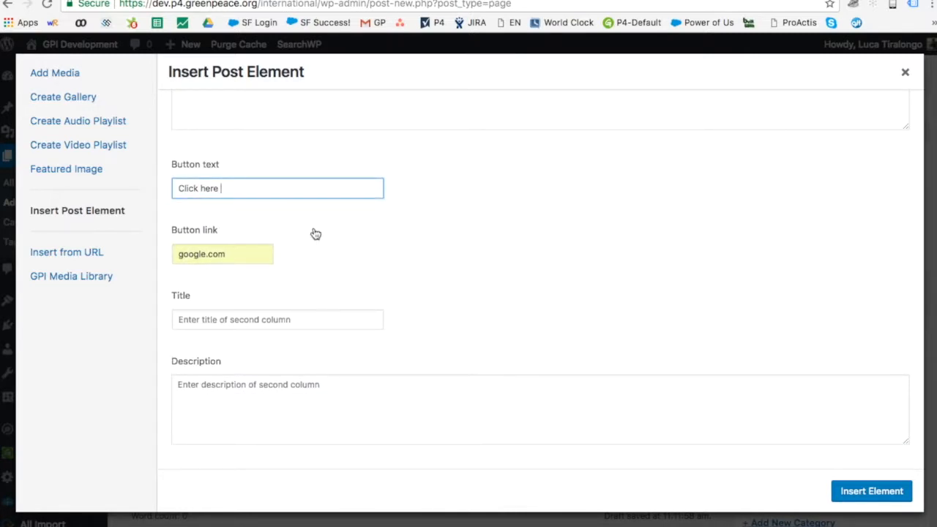
key(ctrl+Tab)
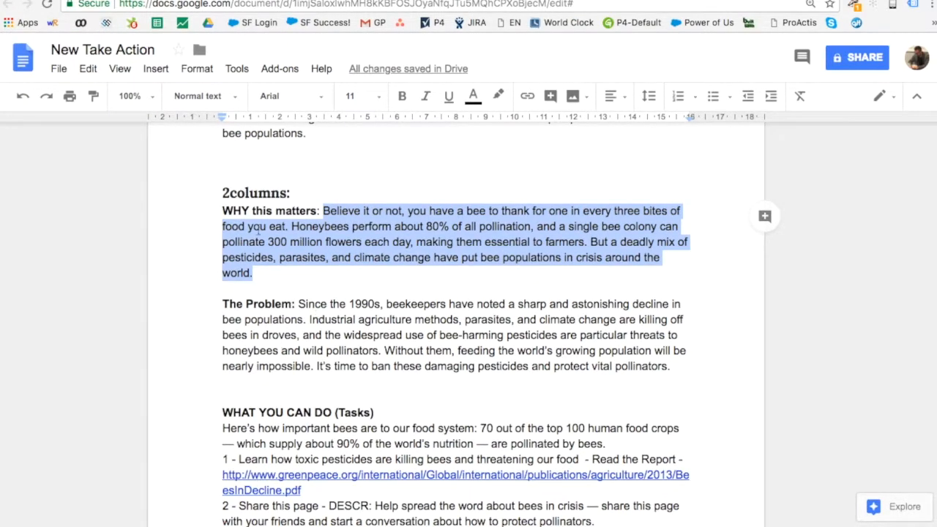
drag(296, 304, 213, 304)
key(ctrl+c)
key(ctrl+Tab)
click(306, 320)
key(ctrl+v)
Copy the paragraph following "The Problem:" from the document and paste it as the second column's description in WordPress
key(ctrl+shift+Tab)
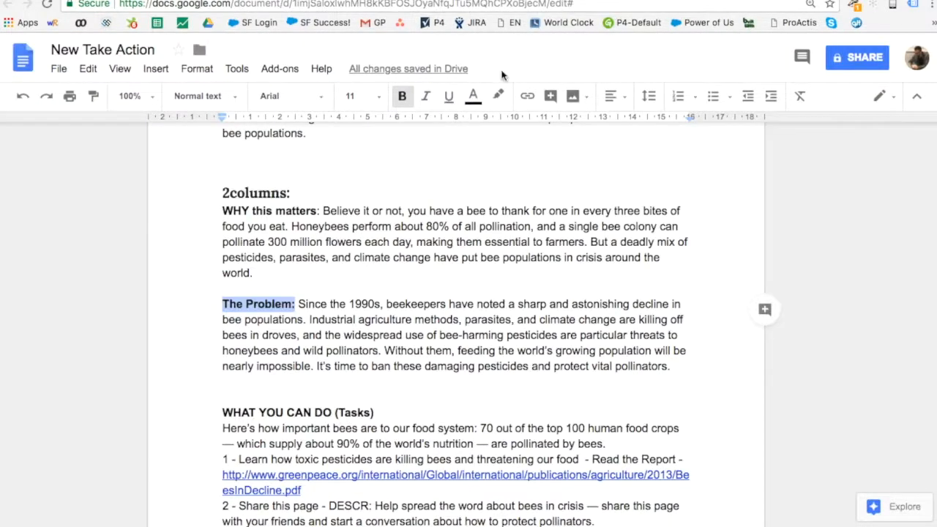
drag(299, 304, 677, 366)
key(ctrl+c)
key(ctrl+Tab)
click(237, 406)
key(ctrl+v)
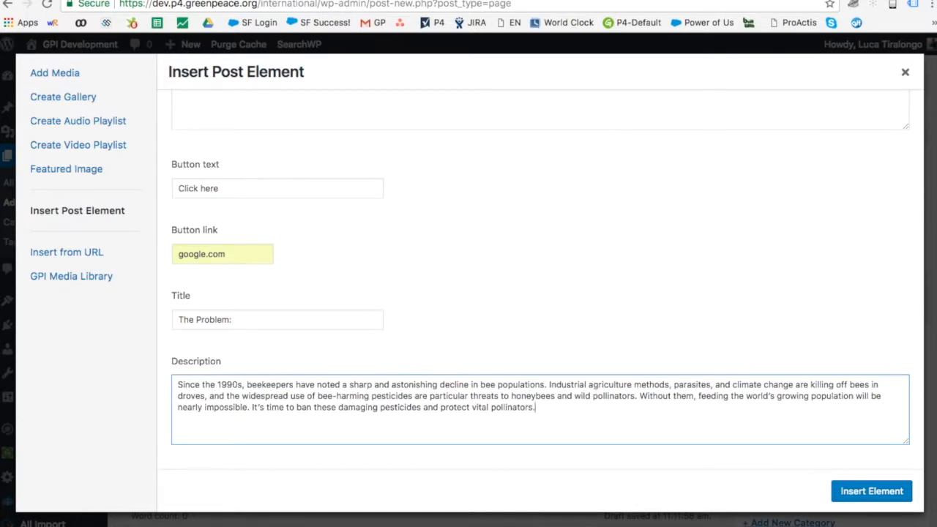
Insert the Two Columns element with the second column's button fields empty and review its preview in the page body
scroll(357, 310, down, 4)
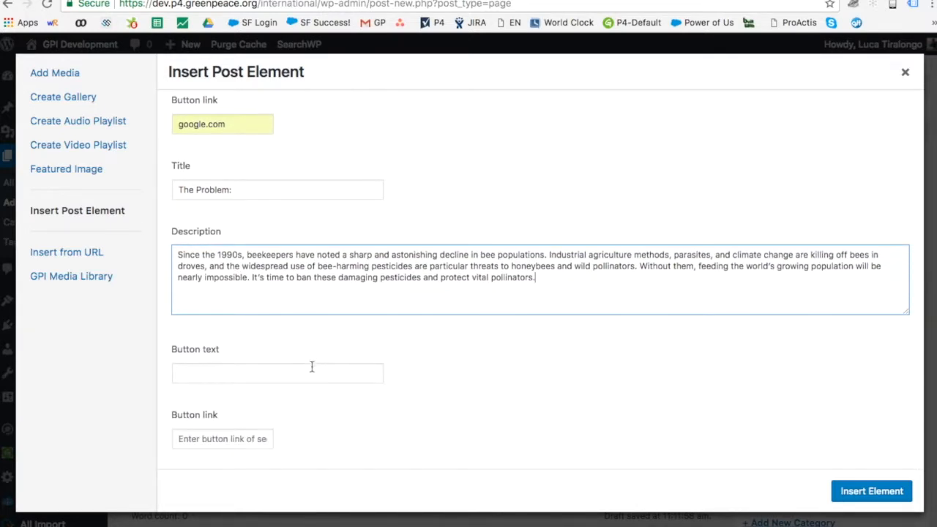
scroll(234, 134, up, 2)
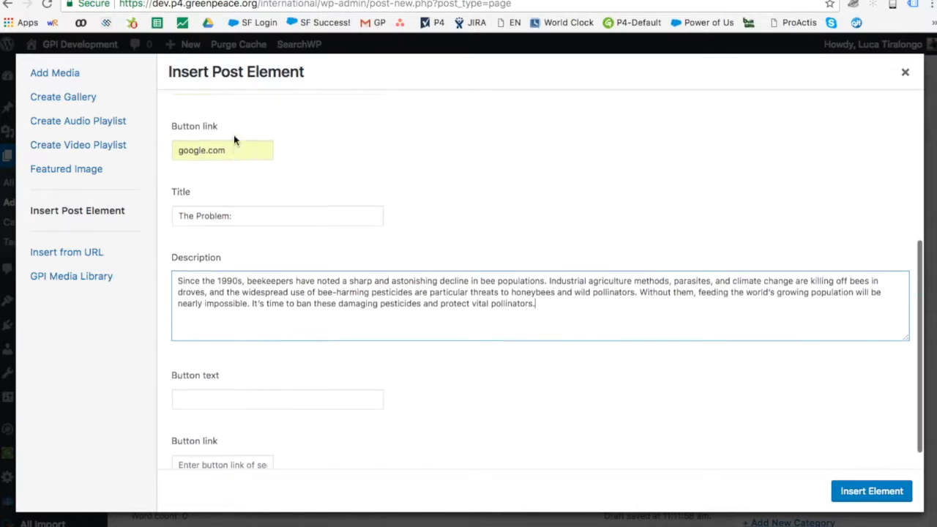
scroll(234, 134, down, 2)
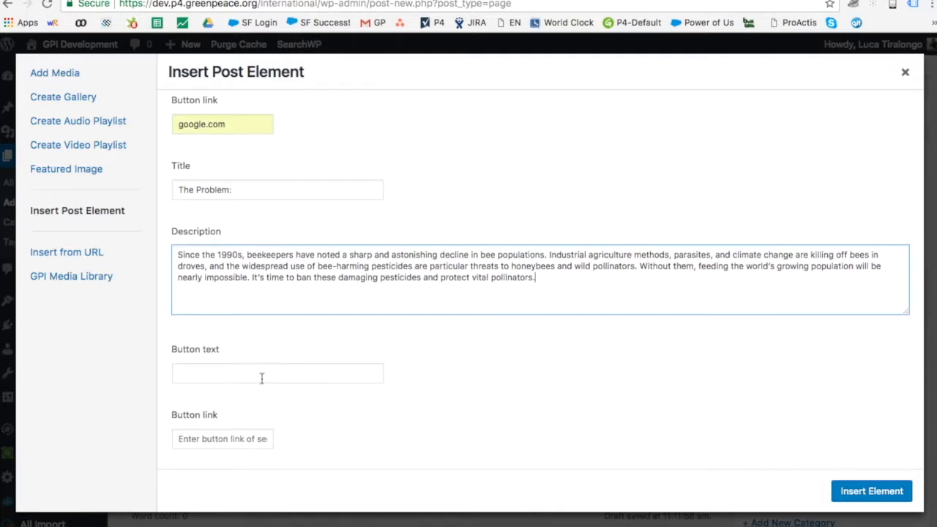
click(855, 497)
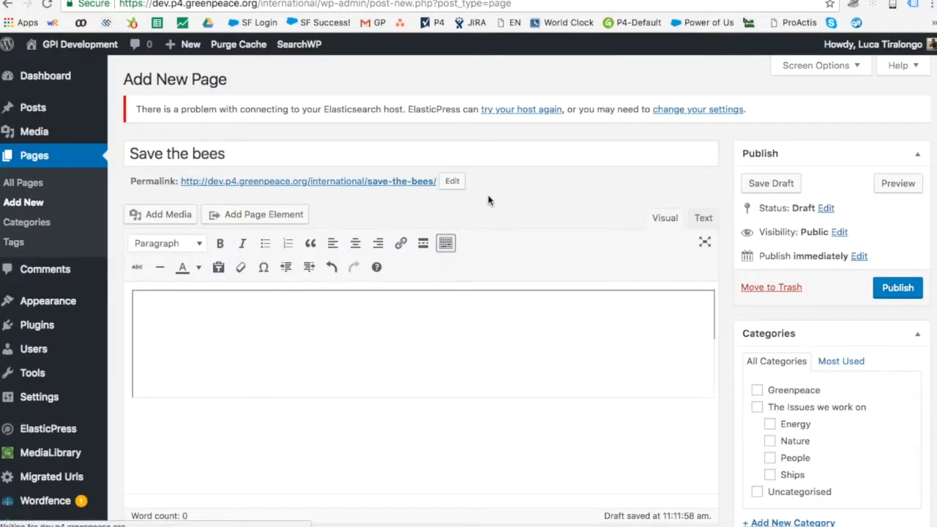
scroll(483, 335, down, 4)
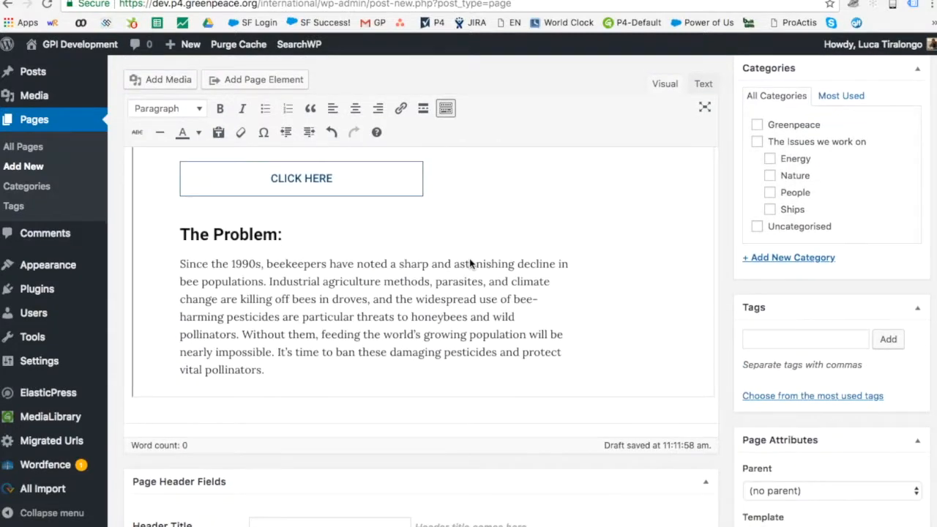
scroll(471, 265, up, 2)
scroll(392, 300, up, 5)
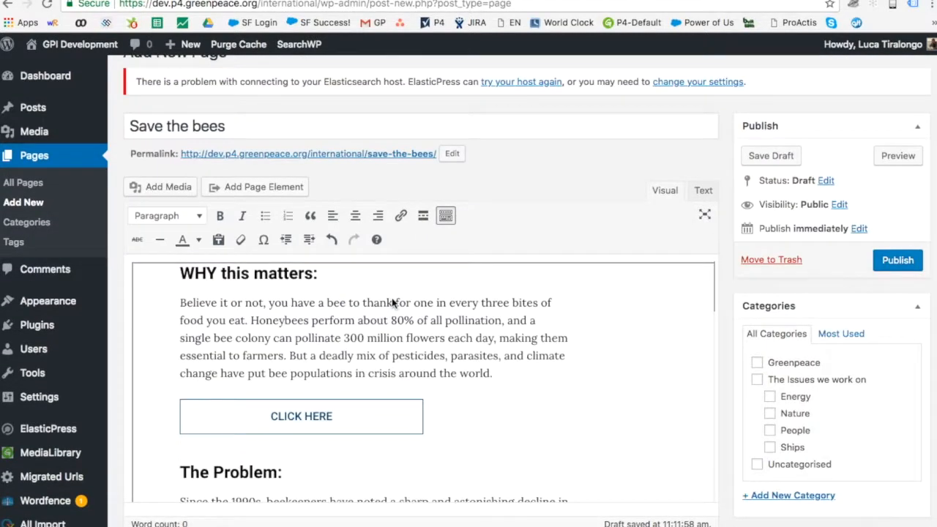
scroll(392, 300, down, 5)
scroll(392, 298, down, 1)
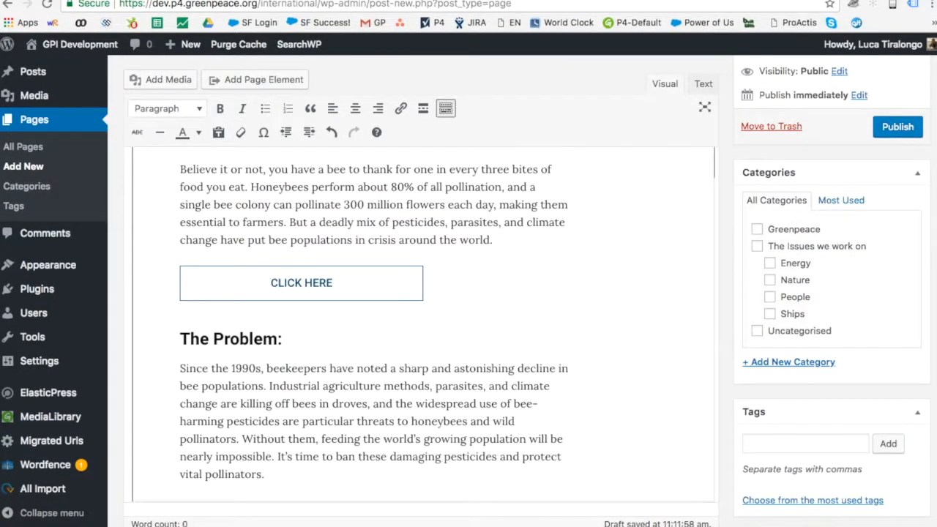
scroll(423, 322, down, 3)
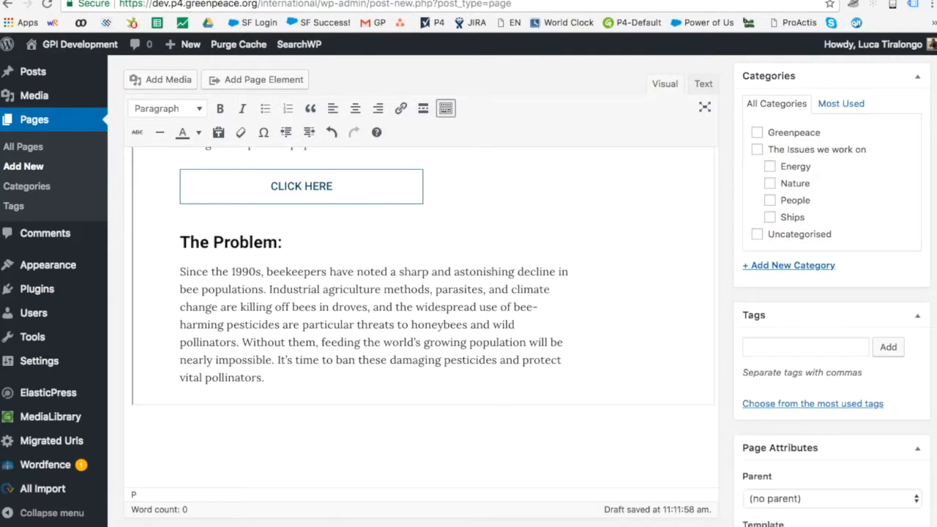
Check the Take Action Page design image for the next block, view the Carousel element's fields in WordPress and return to the element list
key(ctrl+Tab)
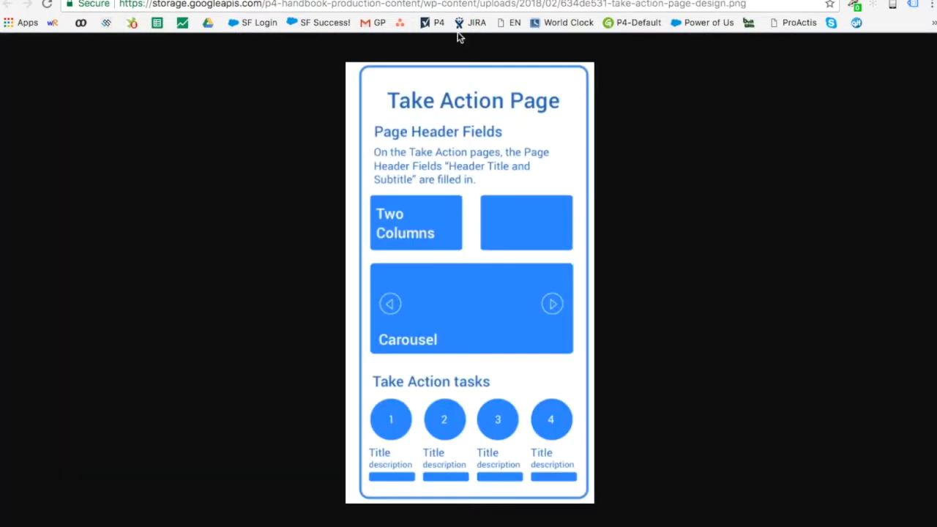
key(ctrl+shift+Tab)
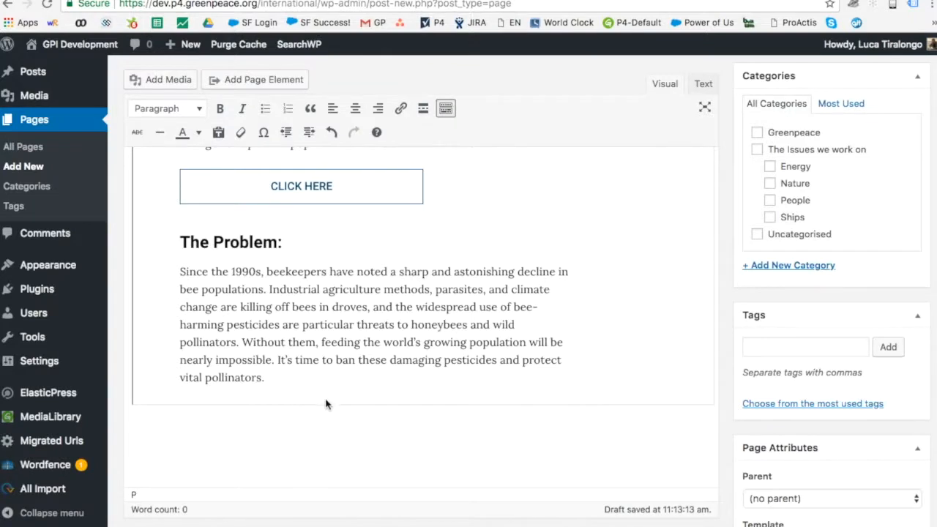
scroll(327, 405, down, 1)
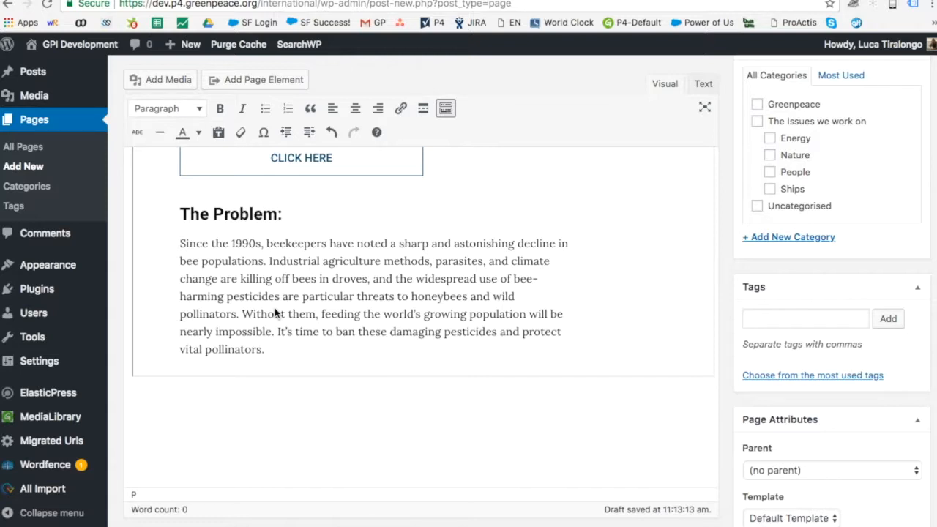
click(249, 82)
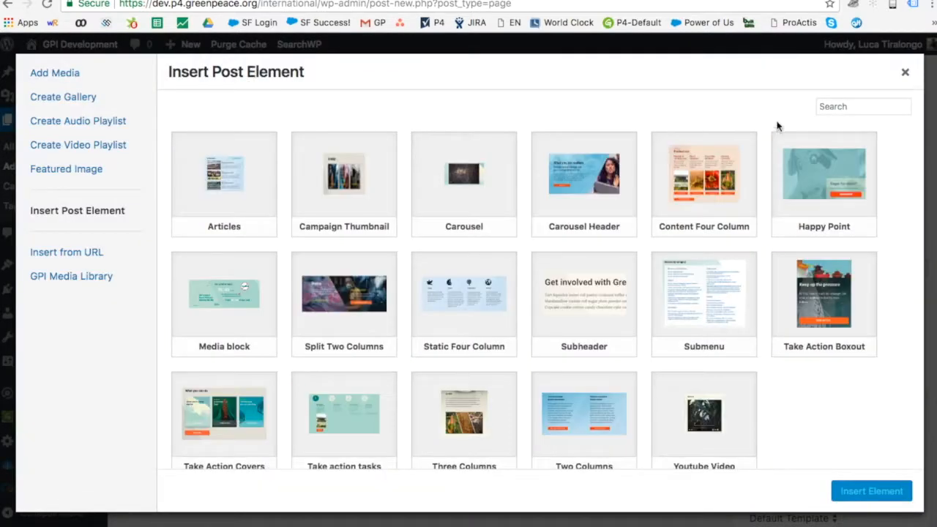
click(481, 176)
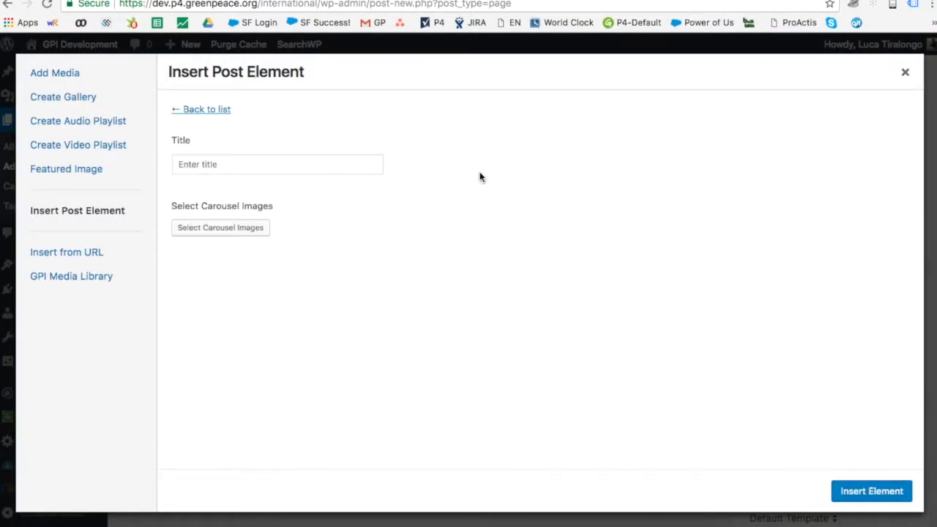
click(204, 111)
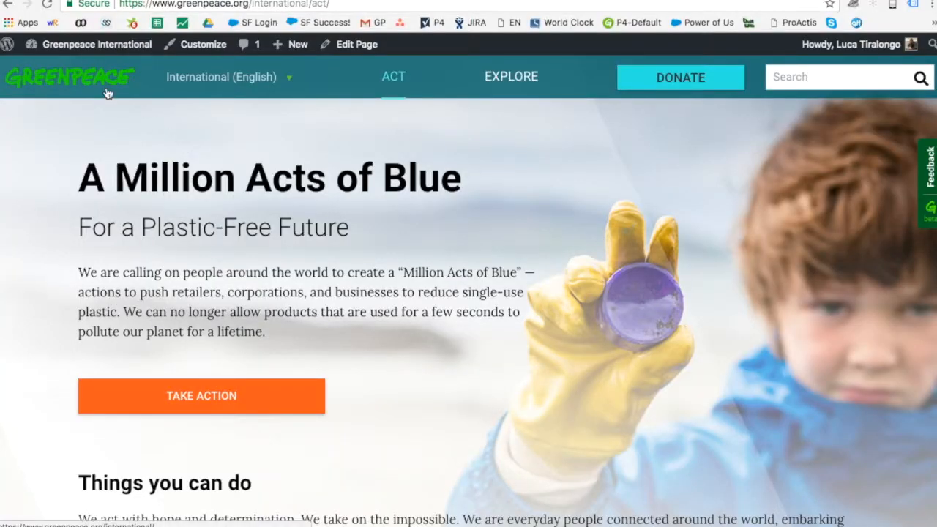
Open the Greenpeace International home page and compare its header carousel with the "Our ships in action" image carousel by stepping through both
click(107, 93)
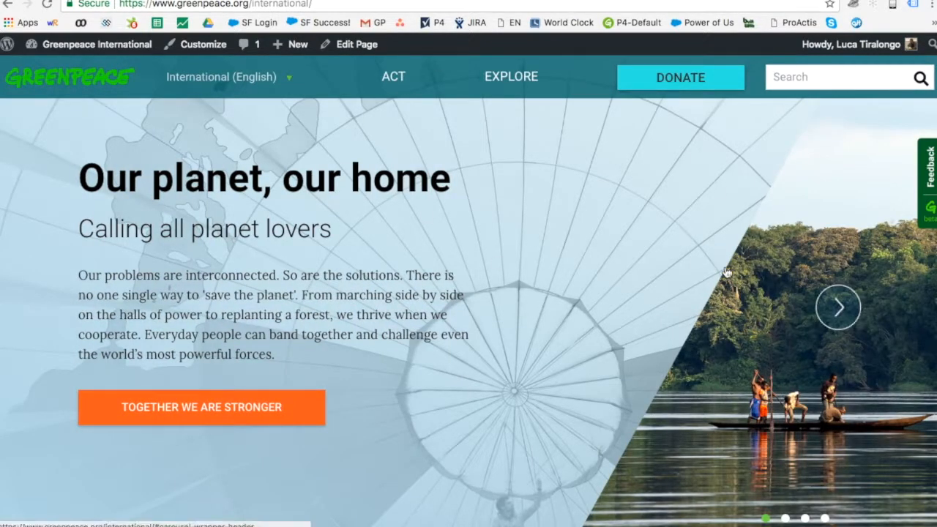
click(831, 293)
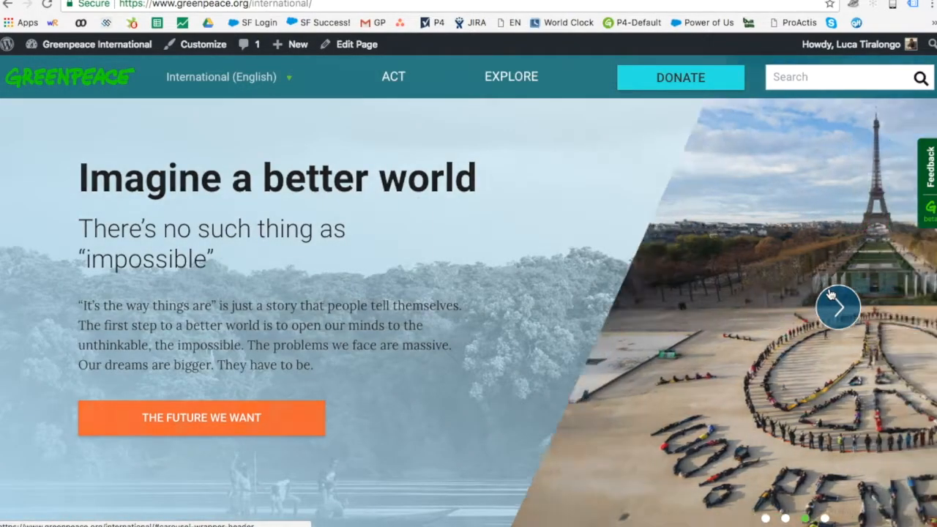
click(831, 293)
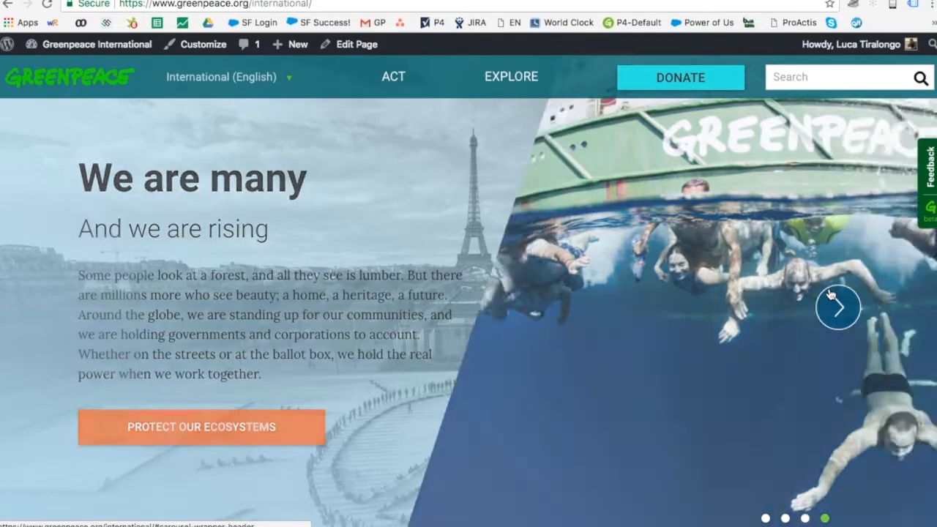
click(831, 294)
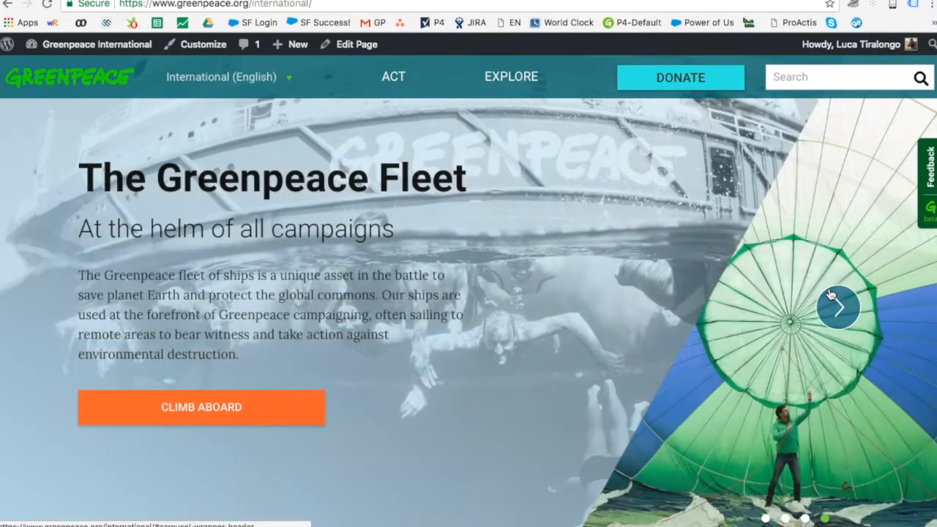
scroll(831, 293, down, 10)
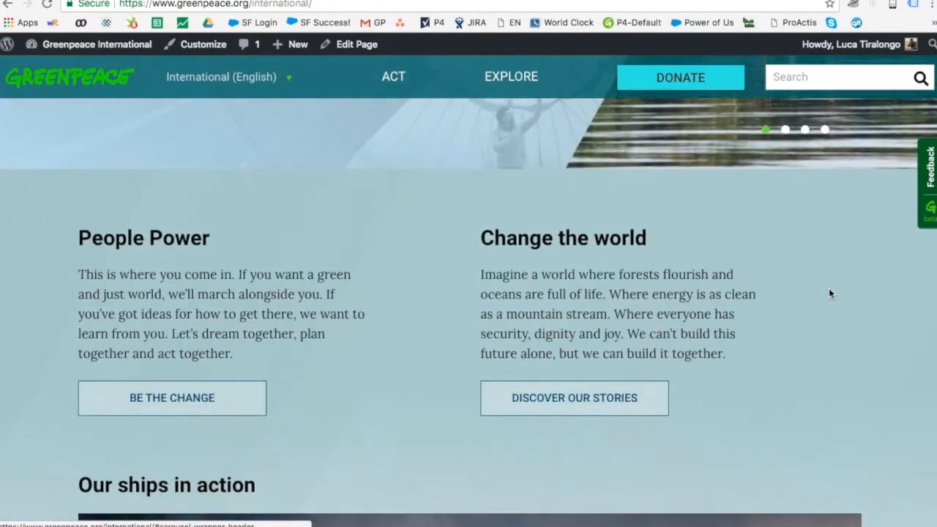
scroll(832, 294, down, 2)
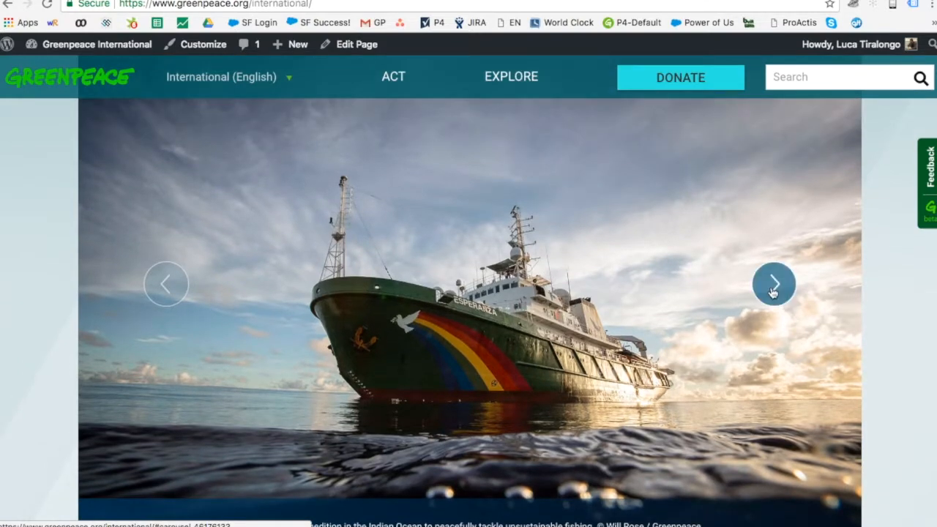
click(773, 292)
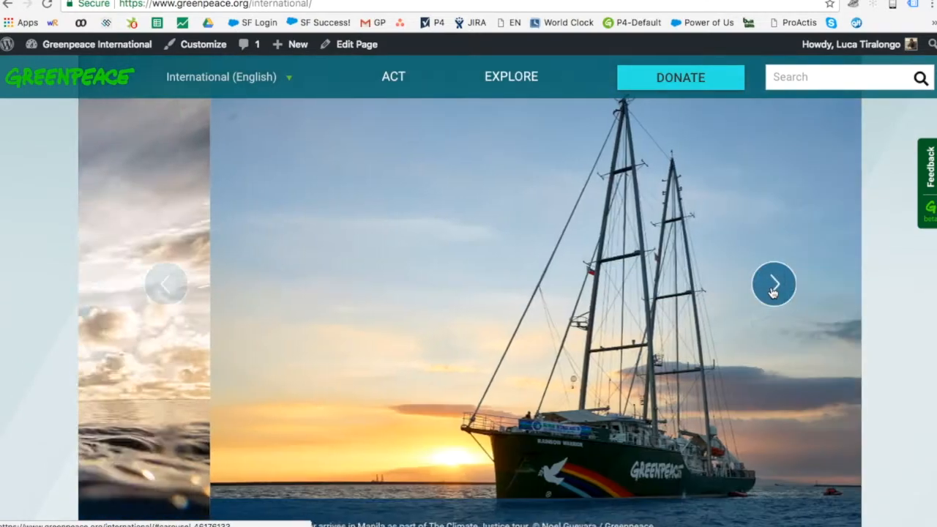
click(773, 292)
click(773, 293)
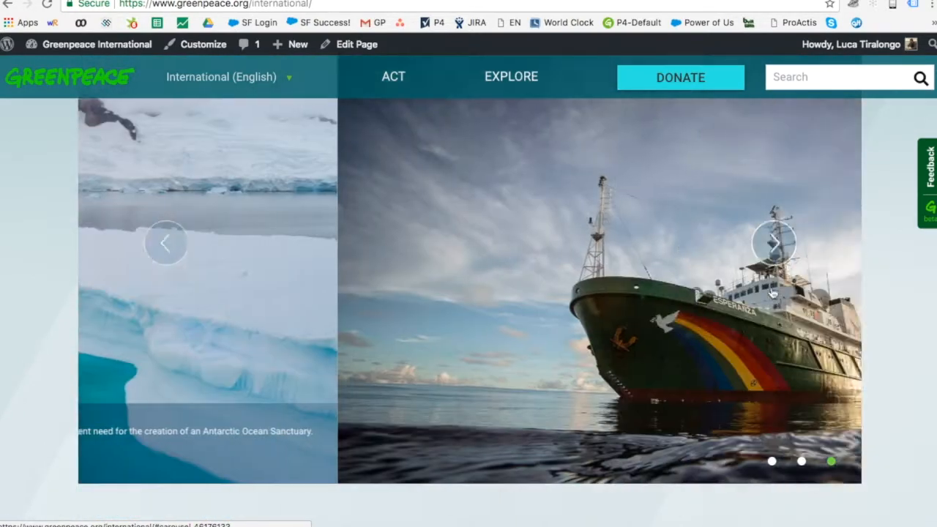
click(773, 293)
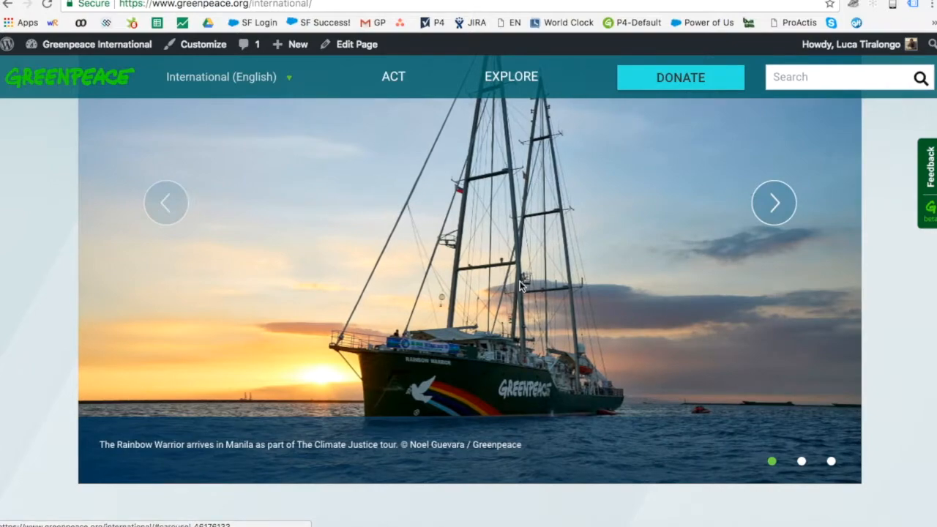
Step through the ship images in the Greenpeace International home page carousel and return to the element list in WordPress
scroll(503, 226, up, 2)
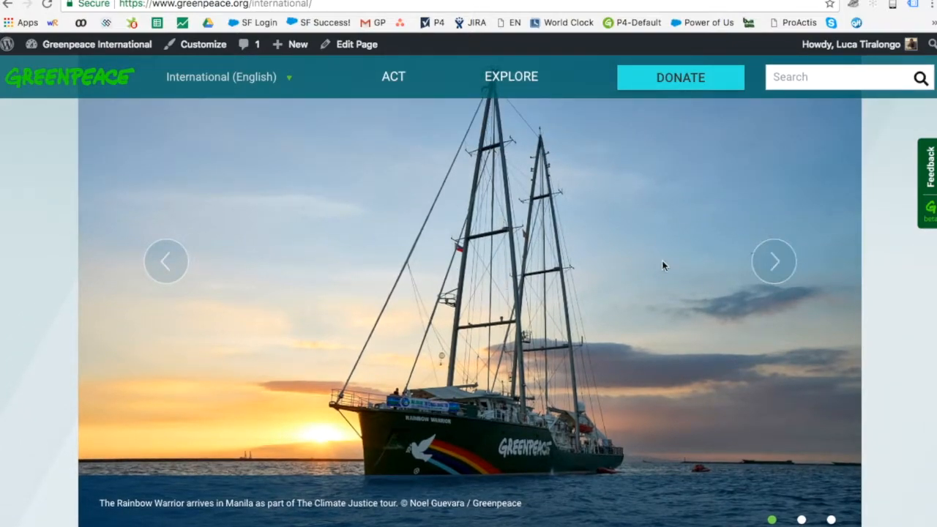
click(758, 304)
click(758, 315)
click(758, 316)
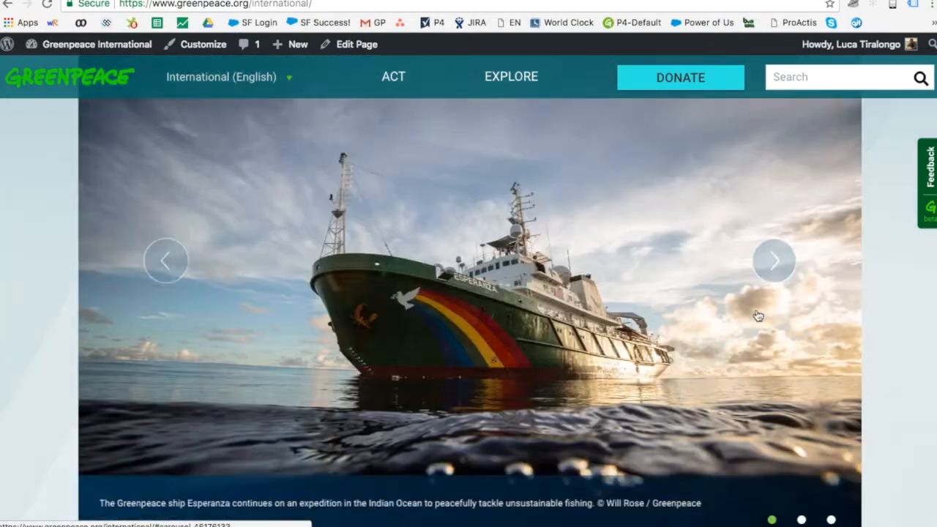
scroll(759, 316, up, 20)
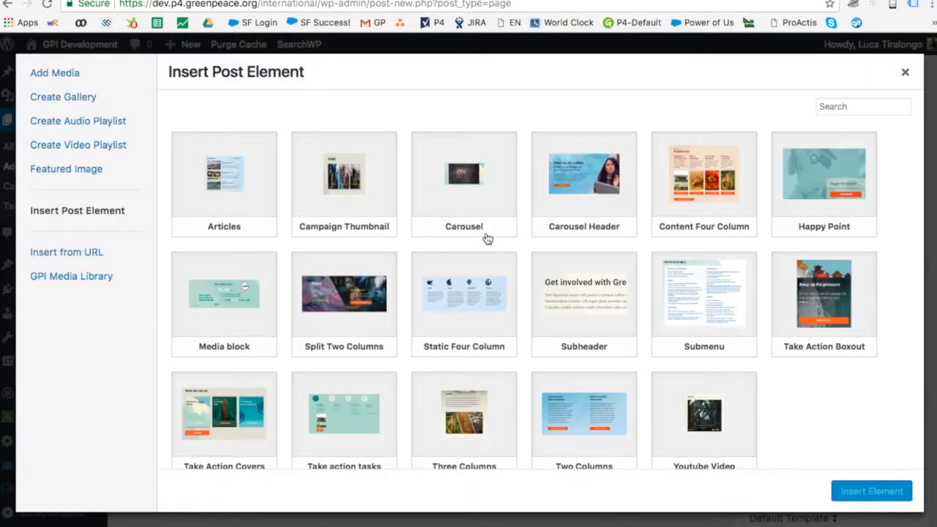
Choose the Carousel element and give it the title "Learn how amazing are bees"
click(488, 239)
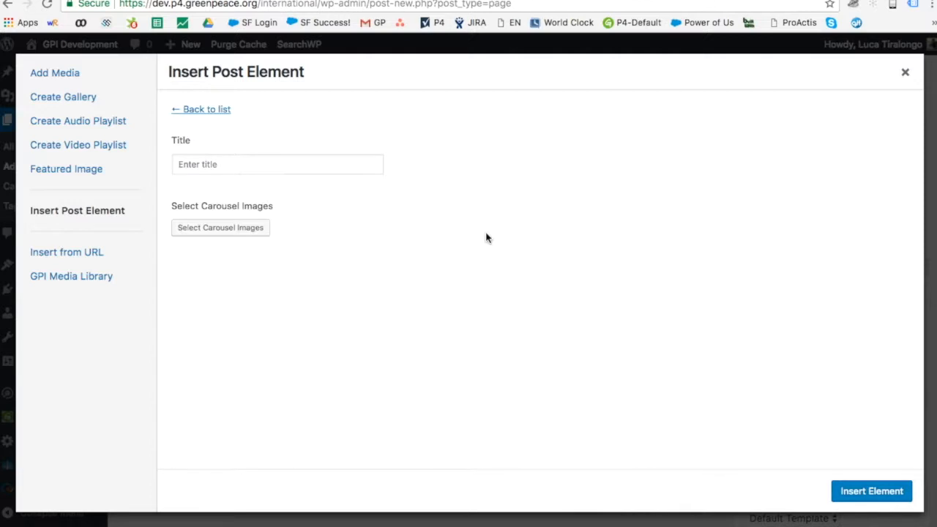
click(366, 164)
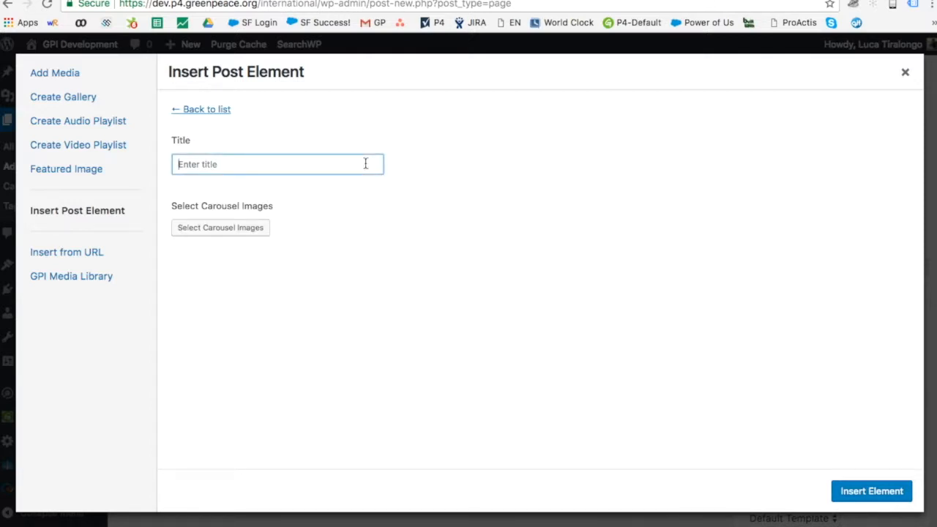
text(Learn how amazing are bees)
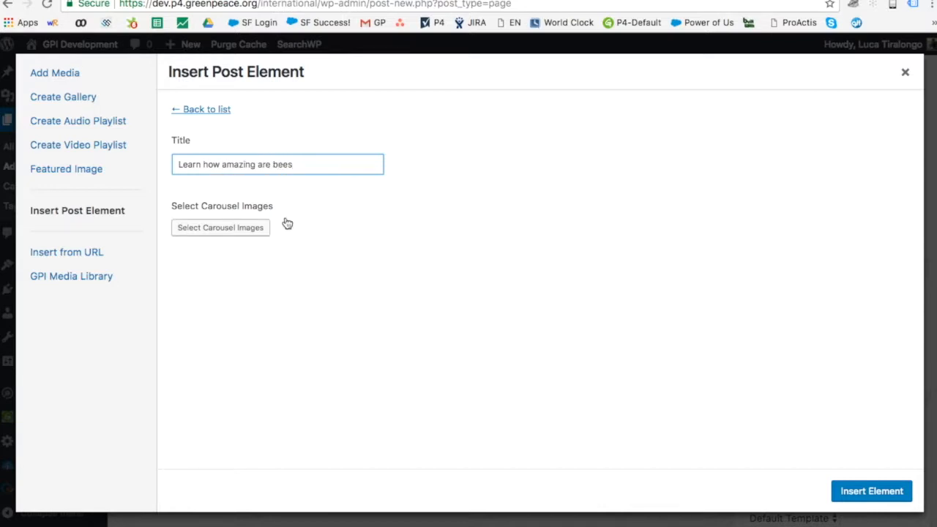
Search the media library for "bees" and choose the bee-costume "Stop Pesticides" protest picture as a carousel image
click(238, 230)
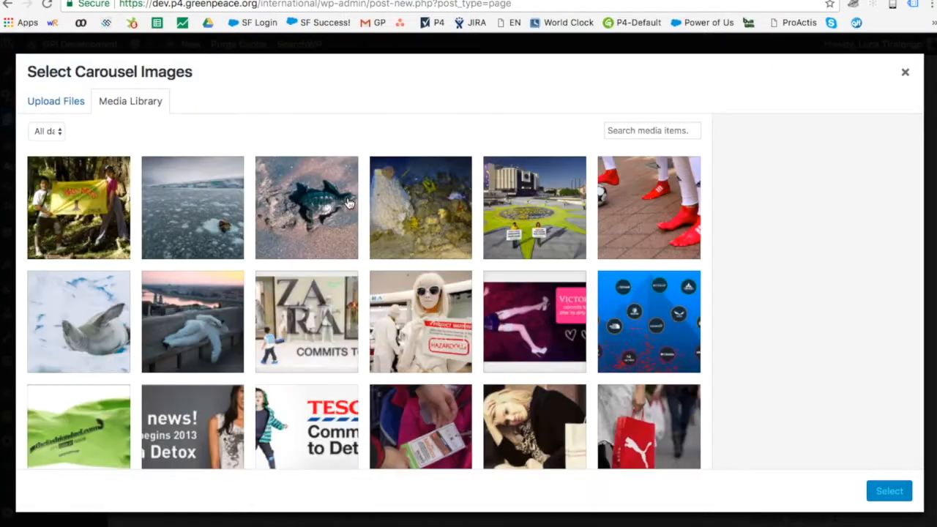
click(654, 130)
text(bees)
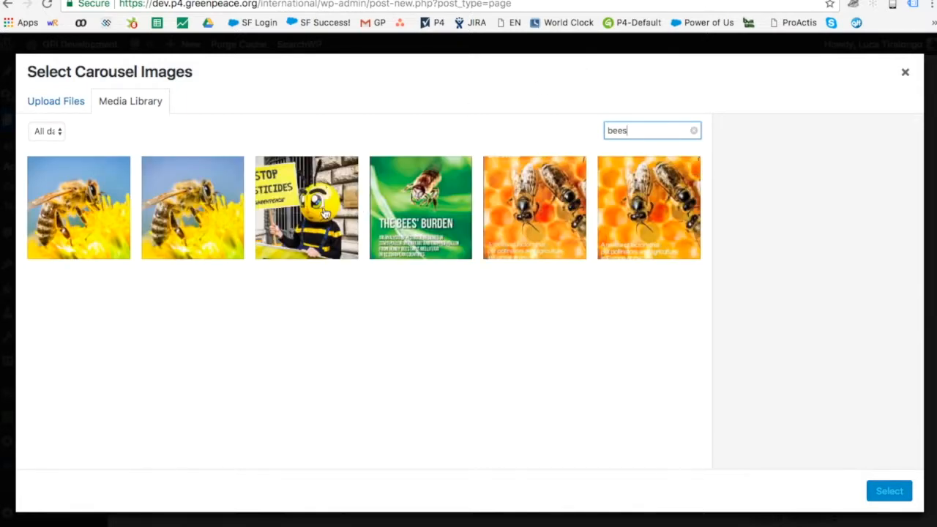
click(322, 211)
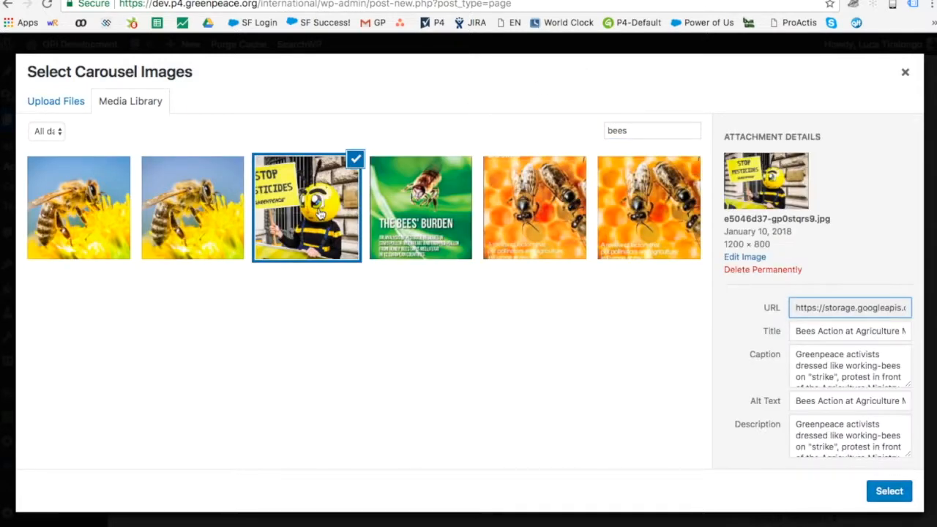
click(889, 491)
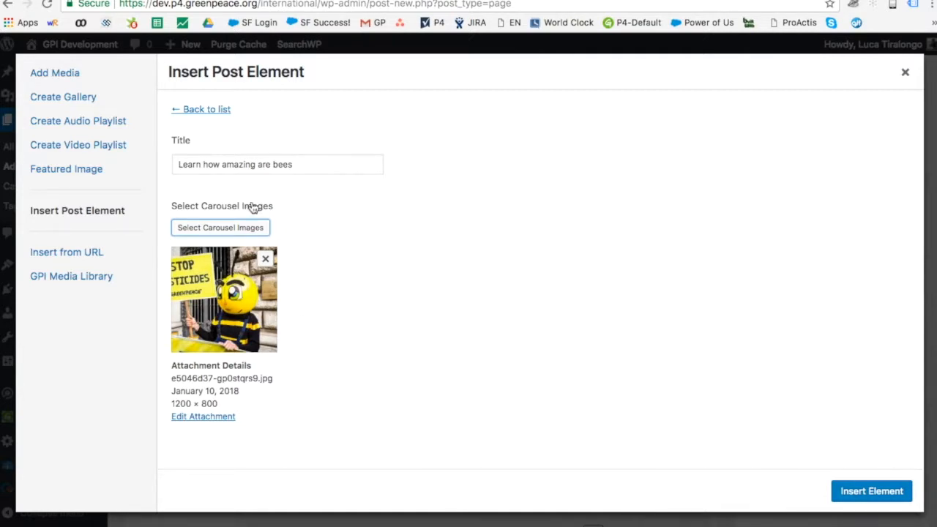
Set the carousel images to the Bees in Decline cover, the "Stop Pesticides" protest picture and the Bees' Burden cover
click(241, 230)
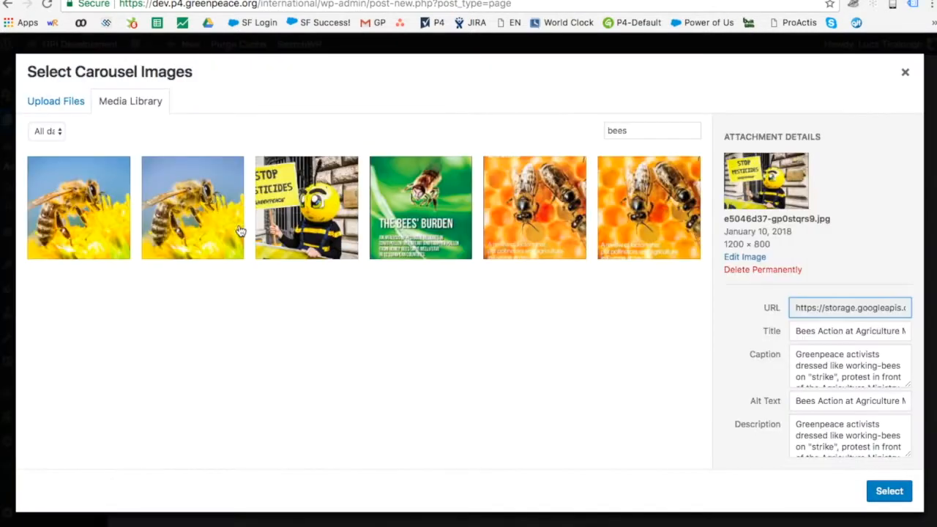
click(559, 216)
click(881, 494)
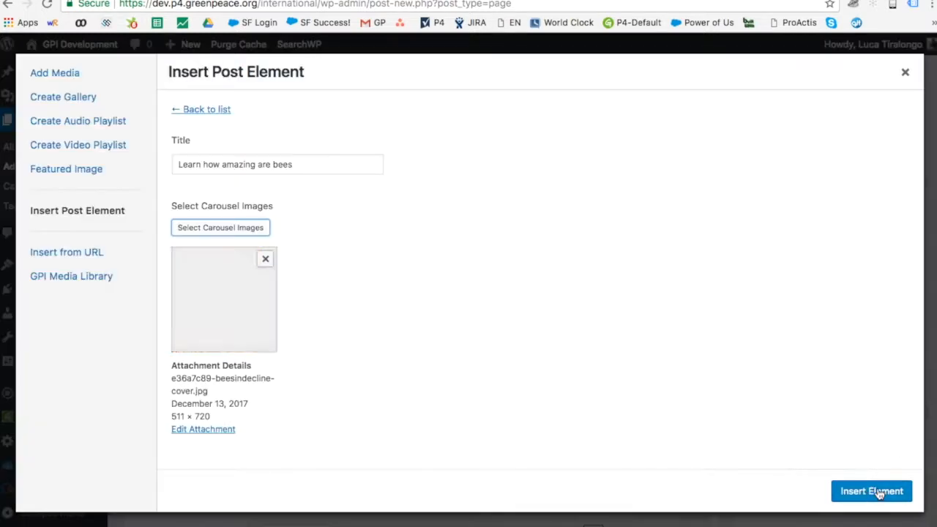
click(245, 282)
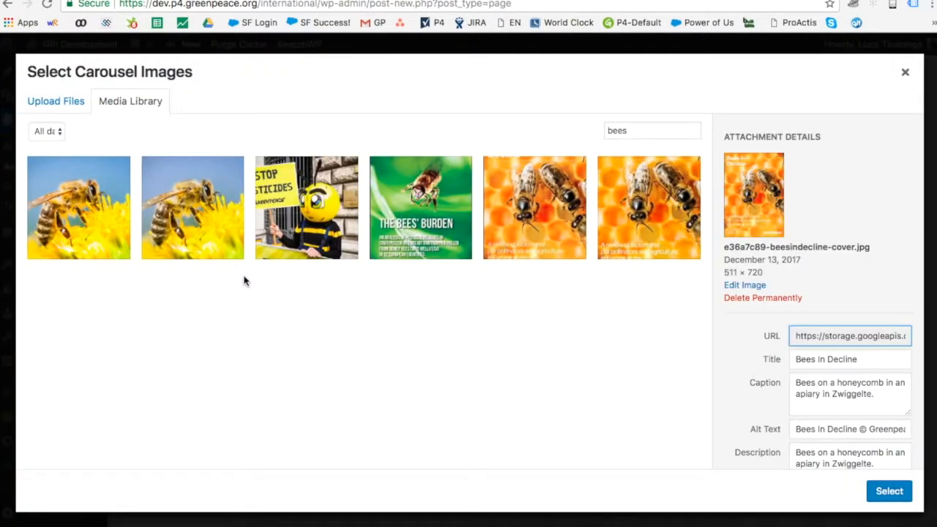
click(334, 201)
click(450, 199)
click(537, 205)
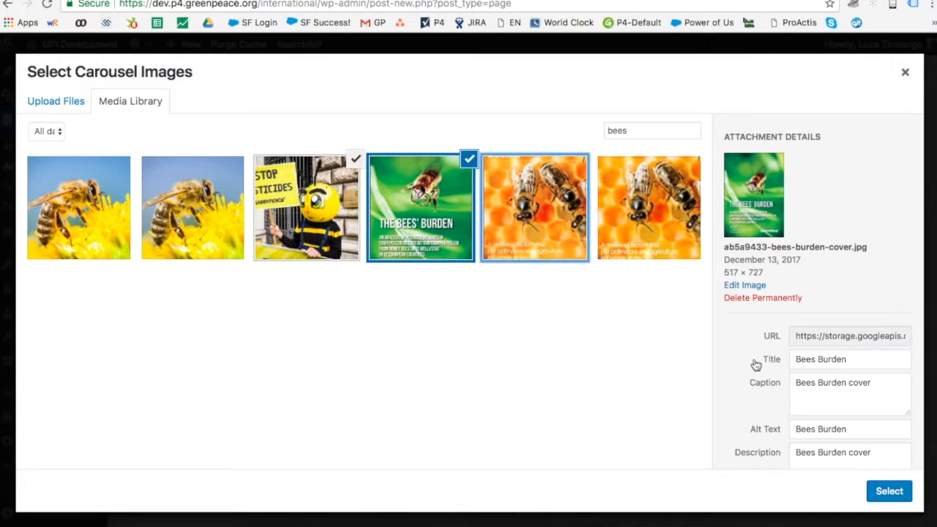
click(891, 502)
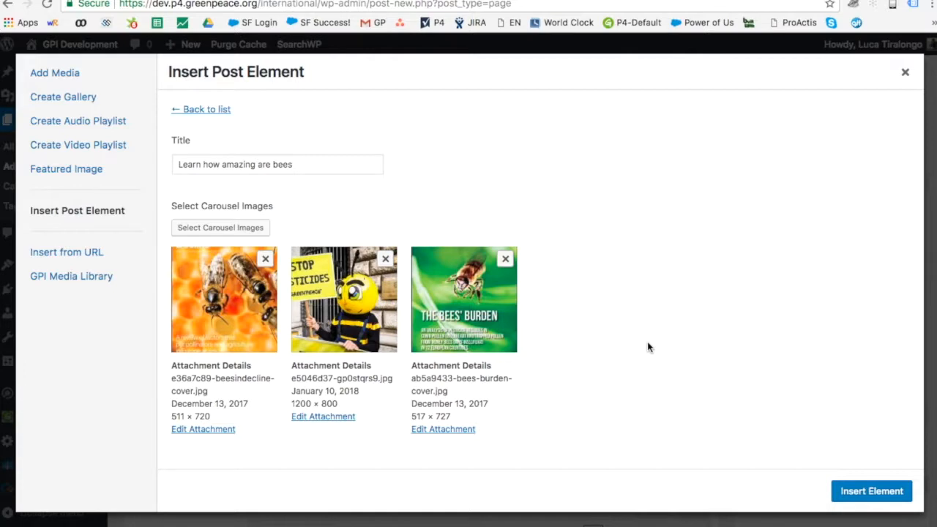
Insert the Carousel element, add an empty line below it and review its preview in the page body
click(879, 492)
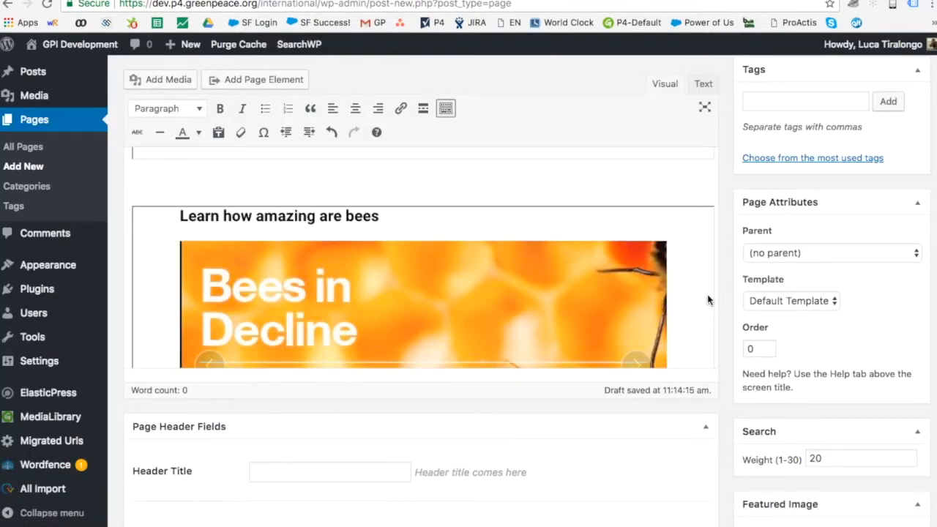
scroll(708, 299, down, 2)
key(Return)
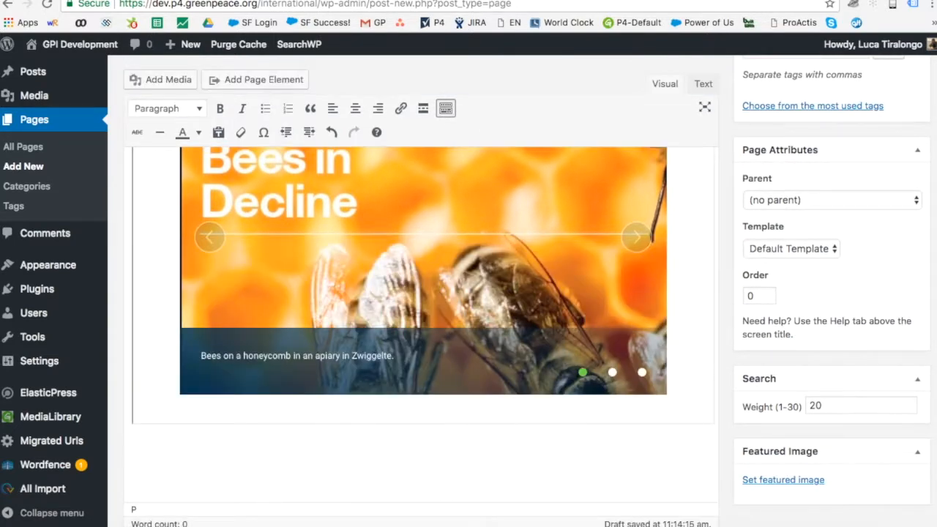
scroll(423, 301, down, 1)
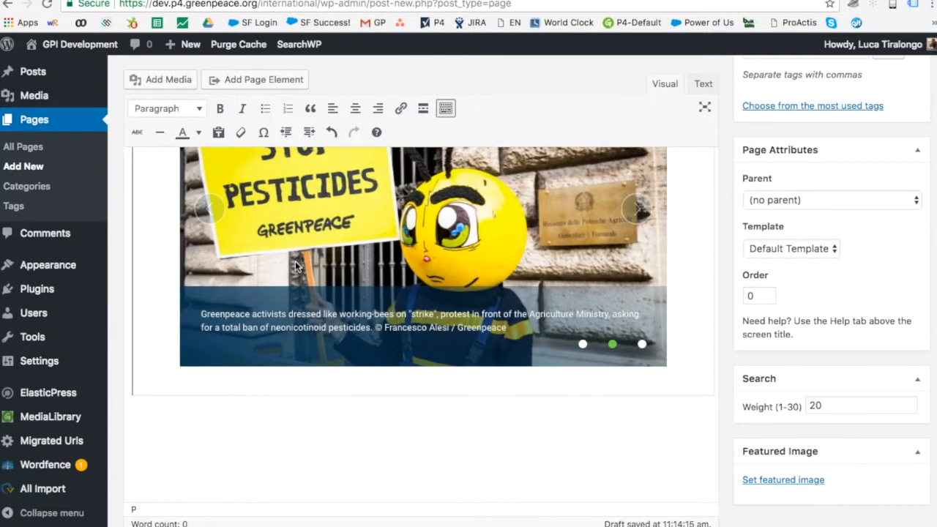
scroll(293, 271, up, 1)
scroll(295, 261, down, 2)
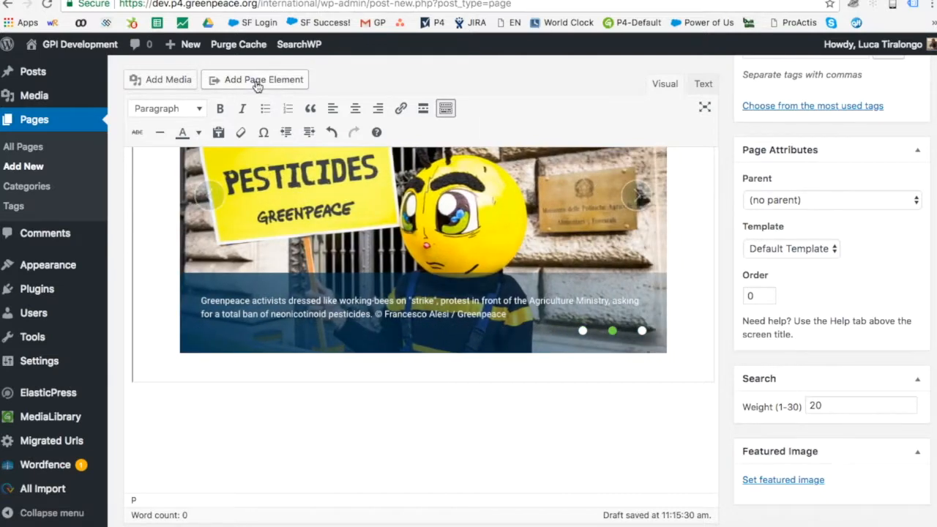
Start a Take action tasks element and add a blank line between tasks 1 and 2 in the New Take Action document
click(257, 81)
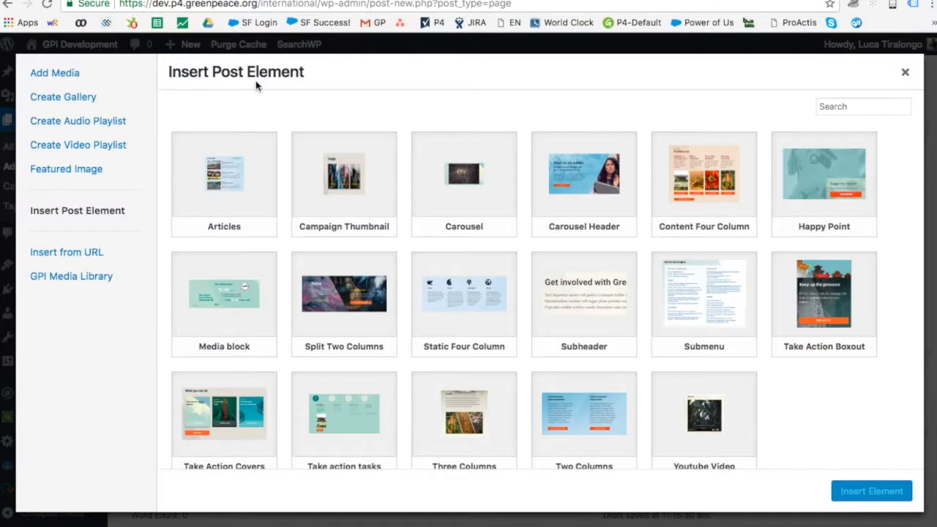
click(332, 424)
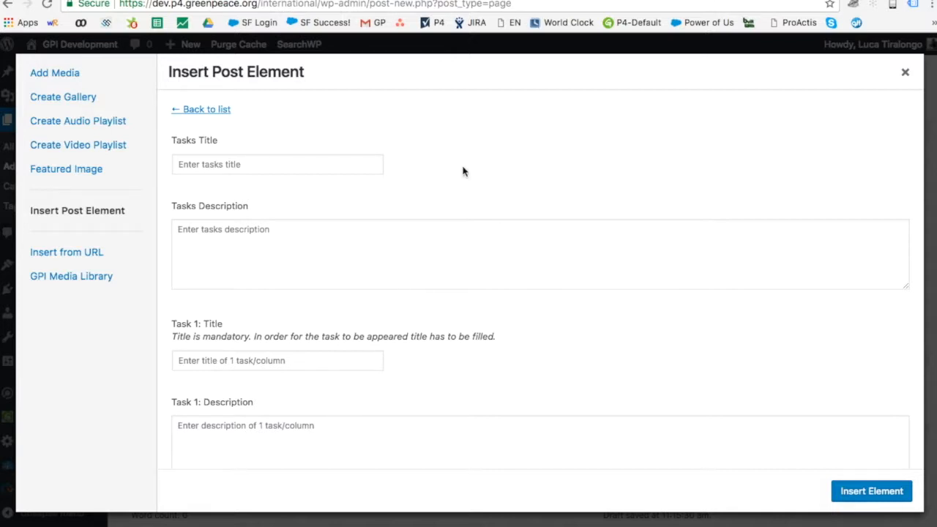
click(542, 1)
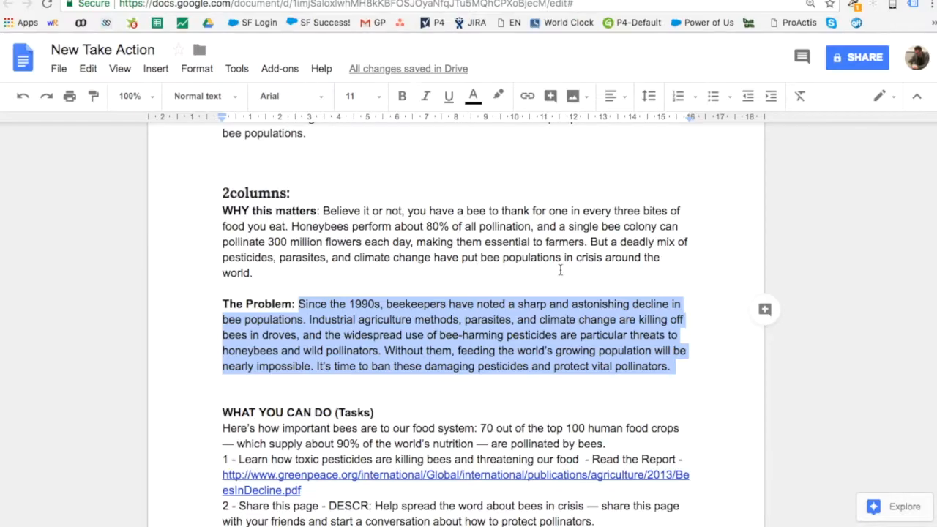
scroll(472, 337, down, 5)
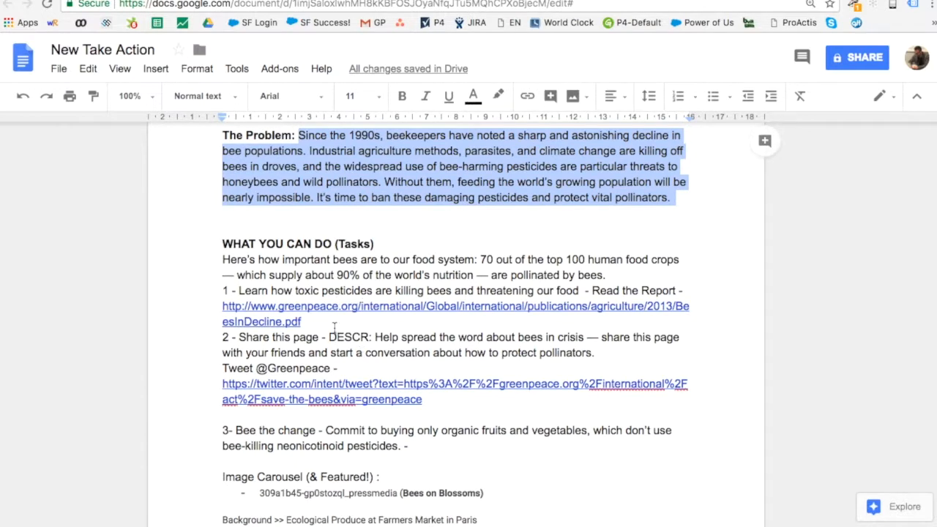
click(334, 328)
key(Return)
Append "Link to organic shops in Denmark" to the end of the "Bee the change" task in the document
scroll(321, 394, down, 2)
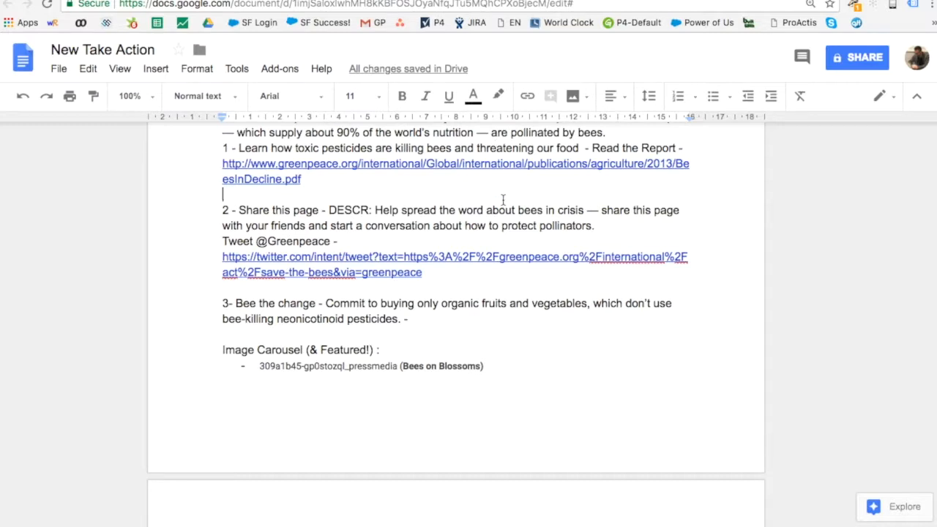
click(428, 320)
text(Link to organic foof)
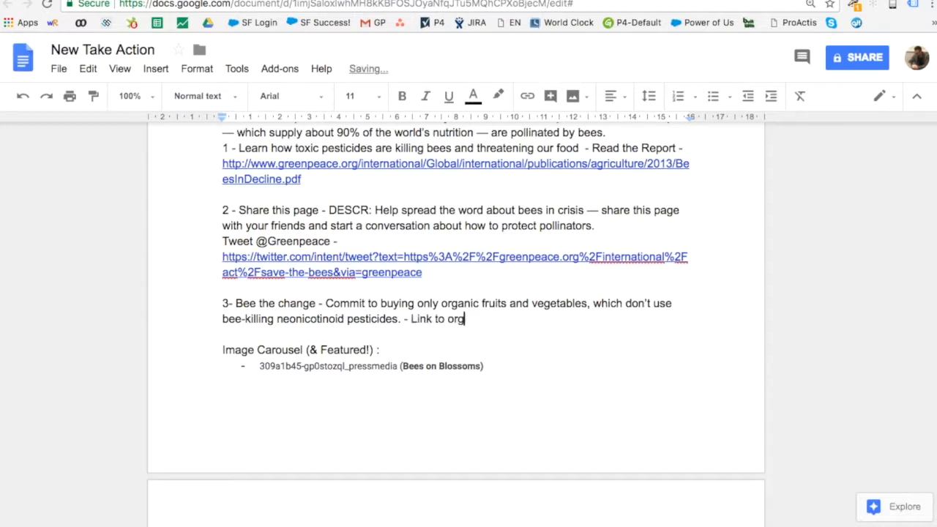
key(BackSpace)
key(BackSpace)
key(BackSpace)
key(BackSpace)
text(shops in )
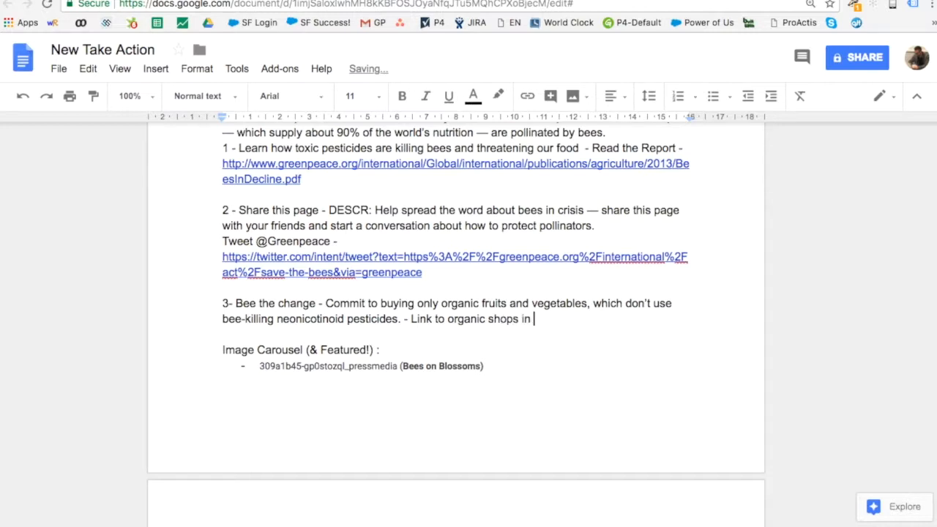
text(Denmark)
Add a blank line between the tasks introduction and task 1 in the document
scroll(227, 158, up, 1)
click(226, 159)
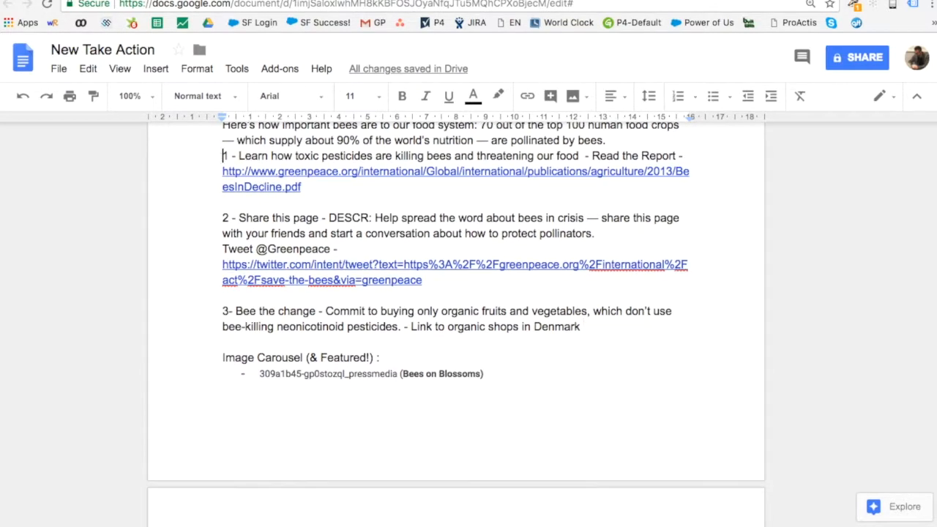
key(Return)
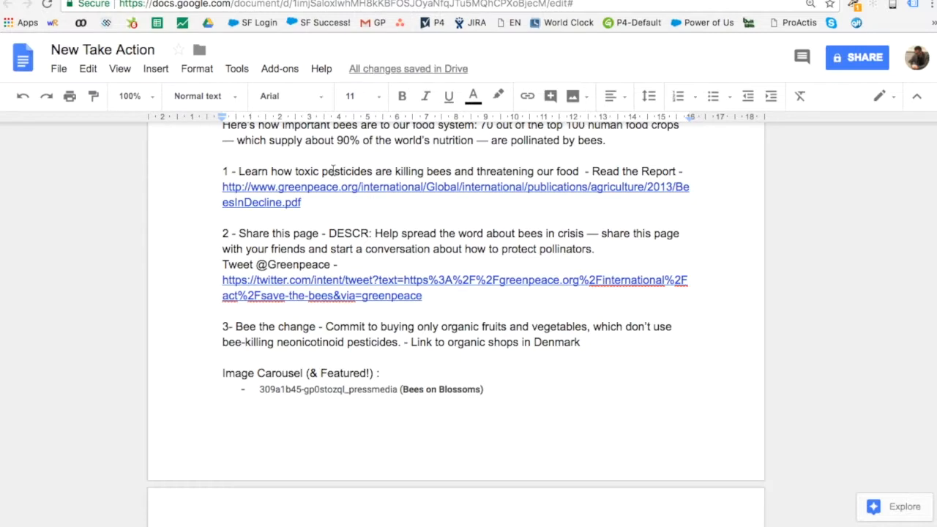
Copy "Learn how toxic pesticides are killing bees and threatening our food" from the document into the Tasks Title in WordPress
drag(236, 170, 582, 168)
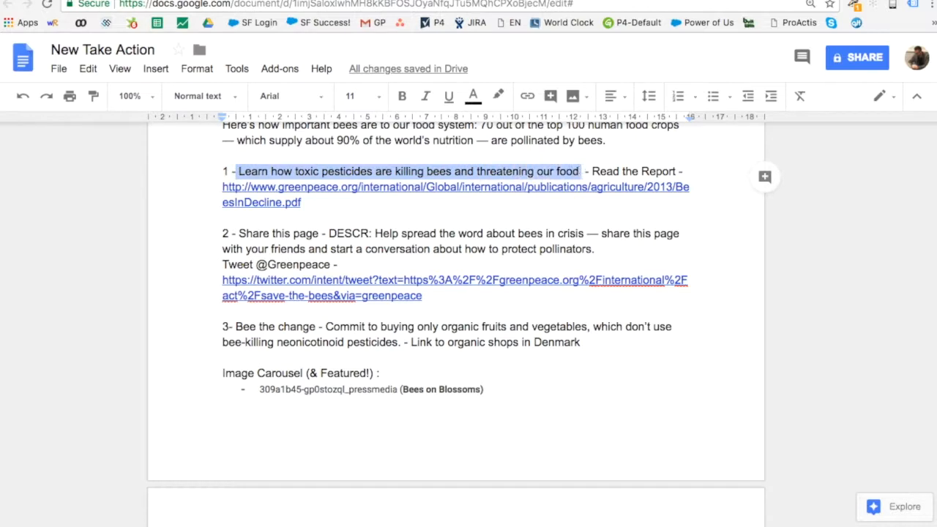
key(ctrl+Tab)
click(252, 167)
key(super+v)
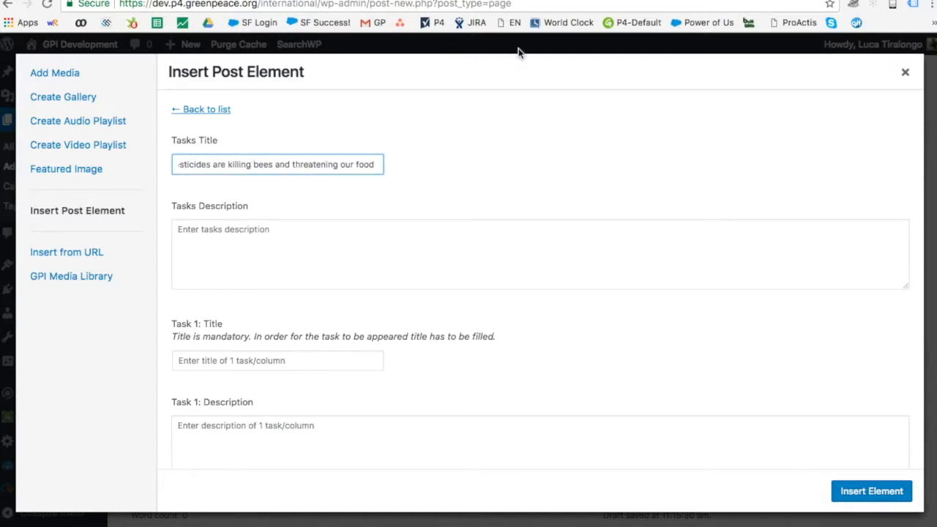
Copy "Read the Report" from the document into the Task 1 title in WordPress and remove the leading space from the Tasks Title
key(ctrl+Tab)
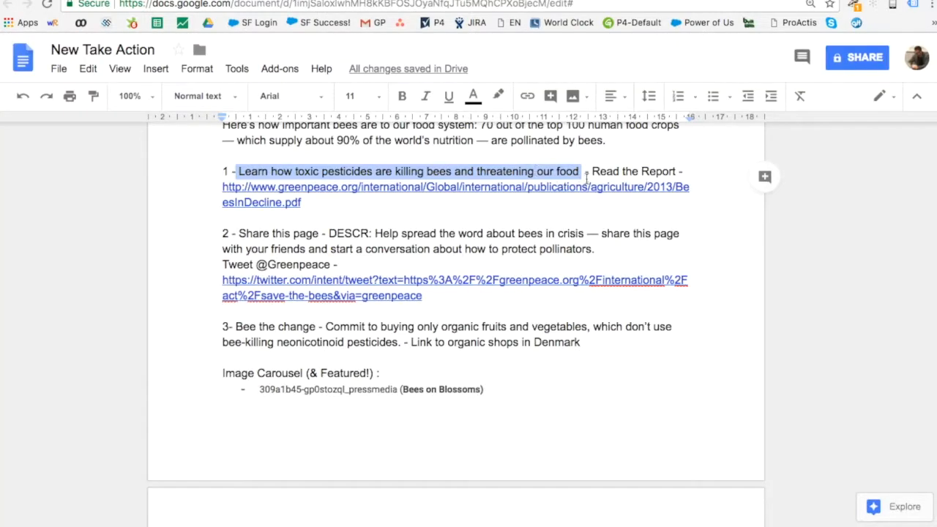
drag(593, 173, 678, 174)
key(ctrl+c)
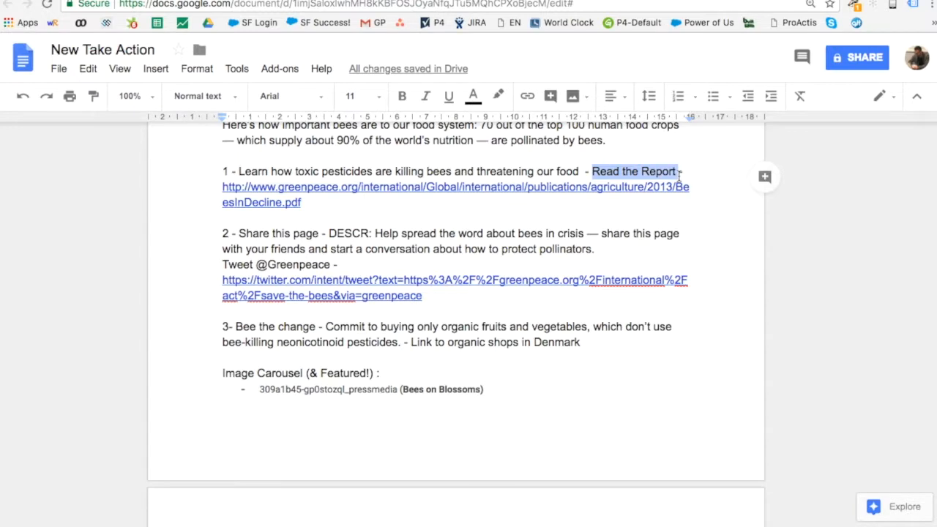
key(ctrl+shift+Tab)
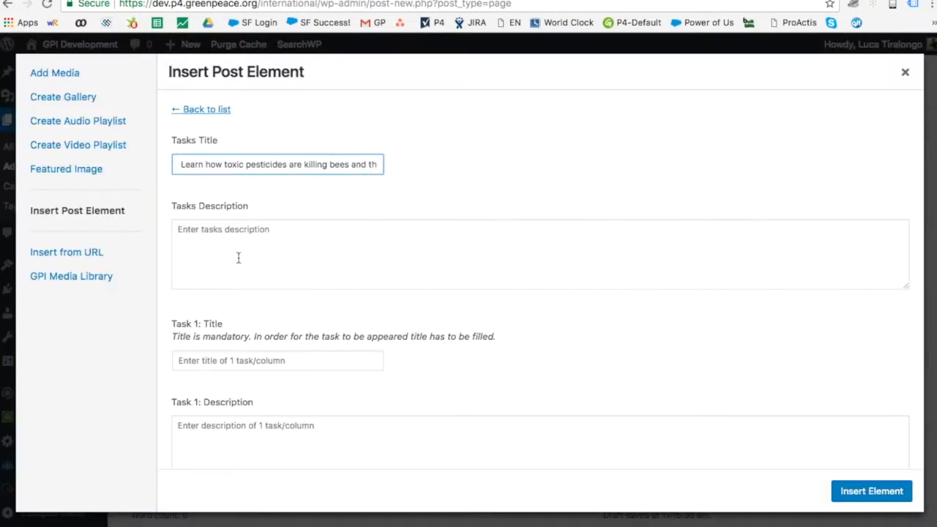
click(178, 164)
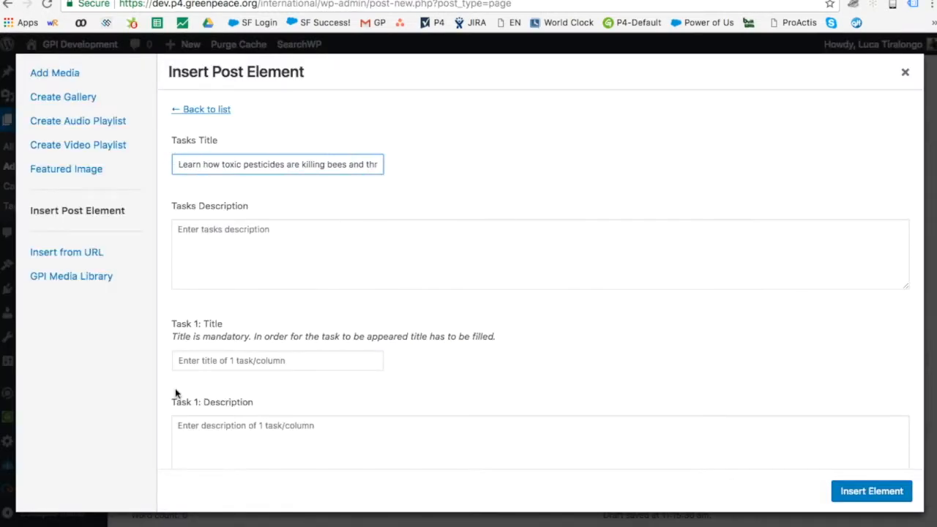
click(177, 361)
key(ctrl+v)
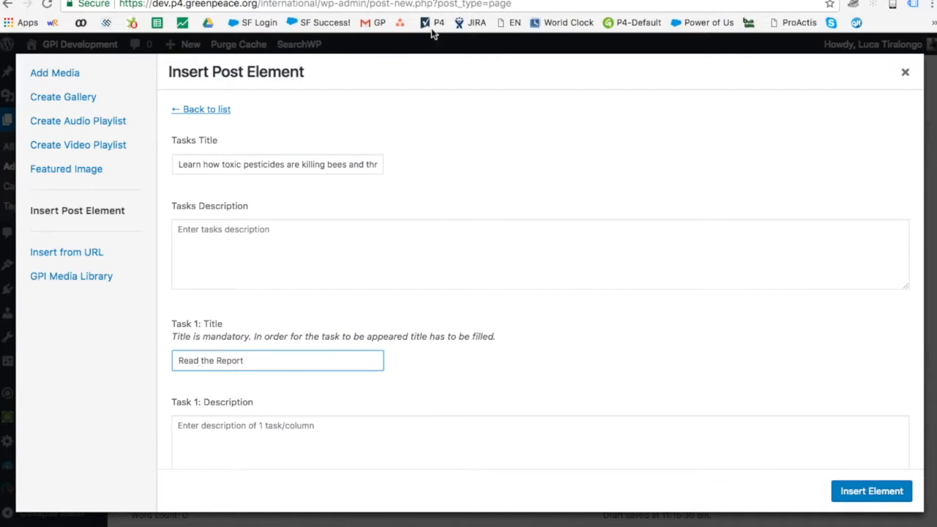
Copy the BeesInDecline.pdf report's link address from the document into the Task 1 Button Link in WordPress
key(ctrl+Tab)
click(296, 189)
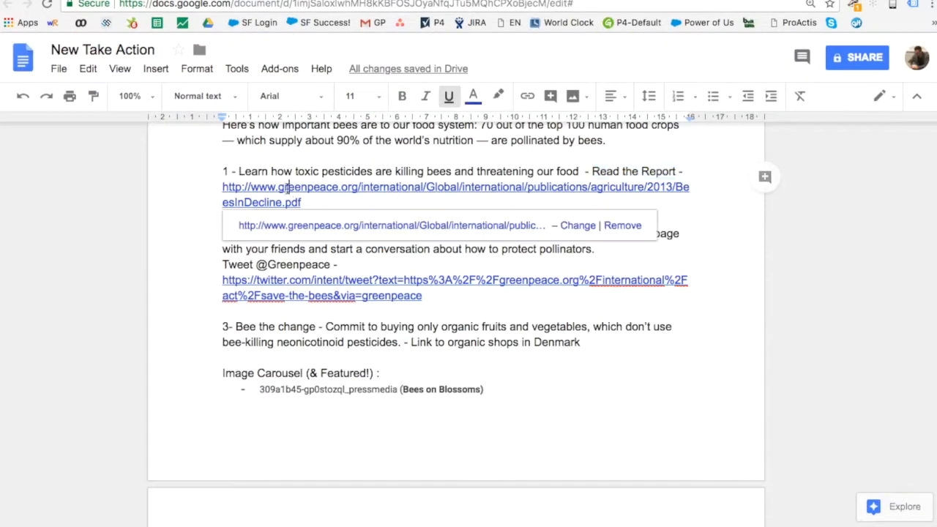
right_click(300, 227)
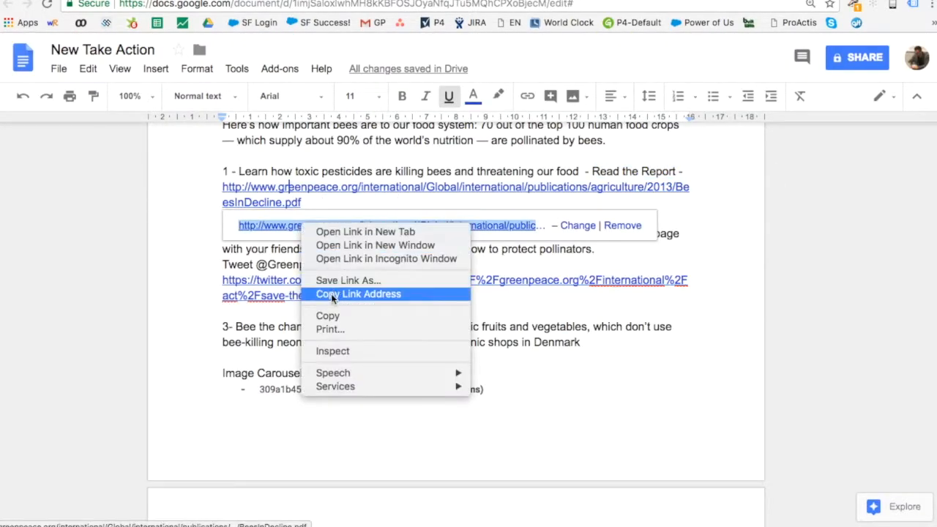
click(331, 294)
key(ctrl+Tab)
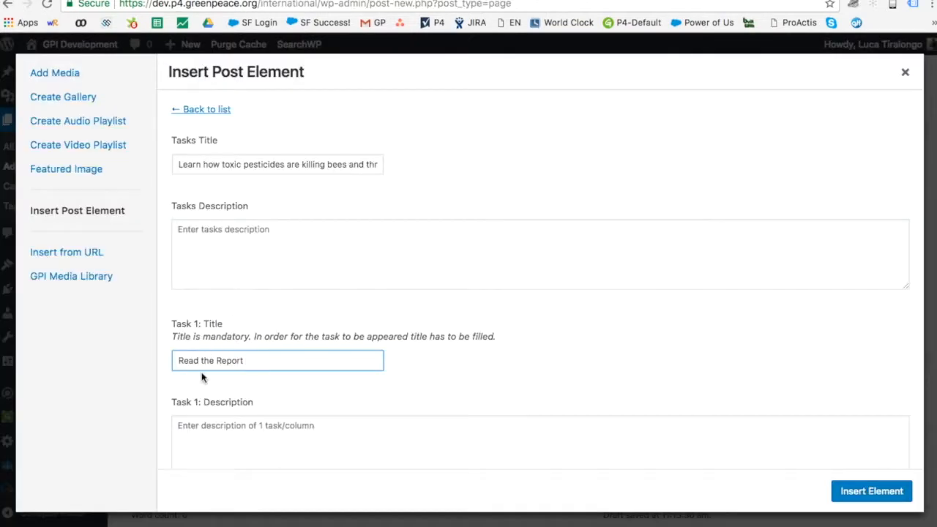
scroll(203, 377, down, 2)
scroll(202, 376, down, 5)
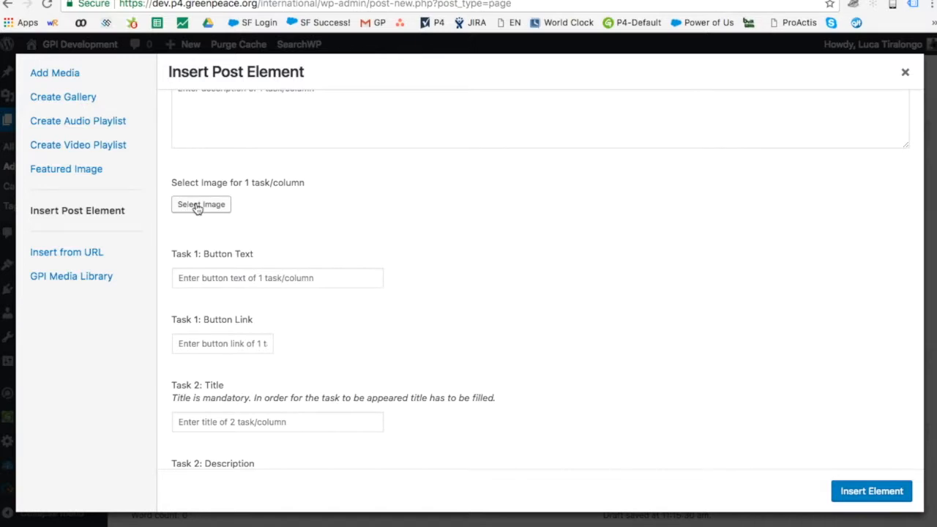
click(205, 418)
click(208, 342)
key(super+v)
Set the Task 1 Button Text to "Read the report"
click(217, 277)
scroll(217, 278, up, 5)
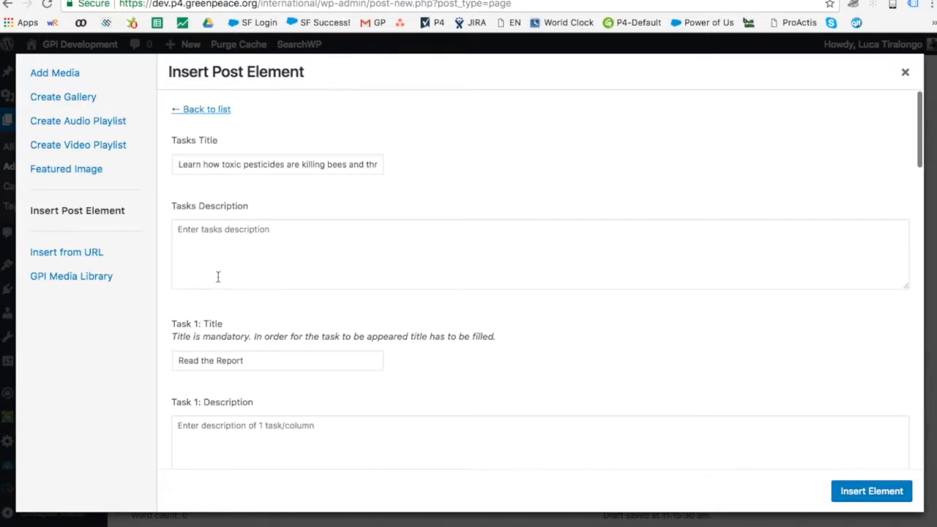
scroll(217, 277, down, 5)
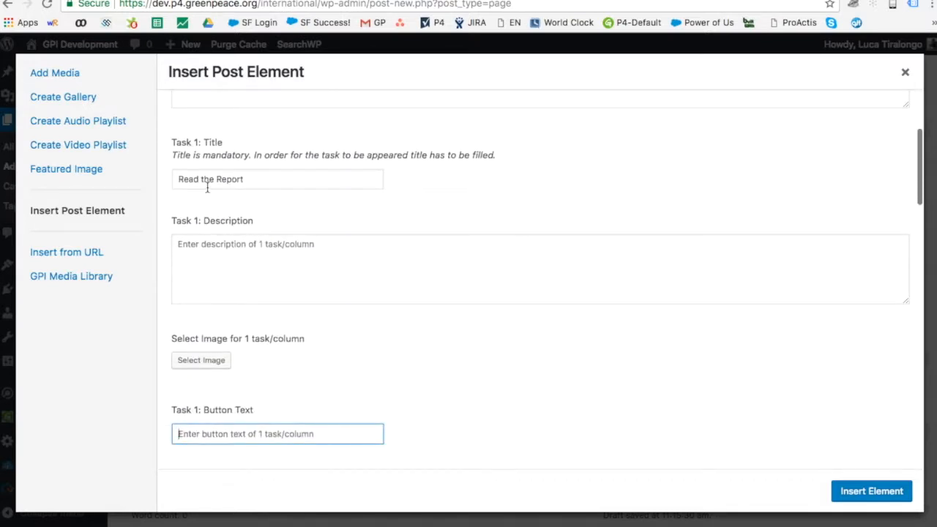
text(Read the report)
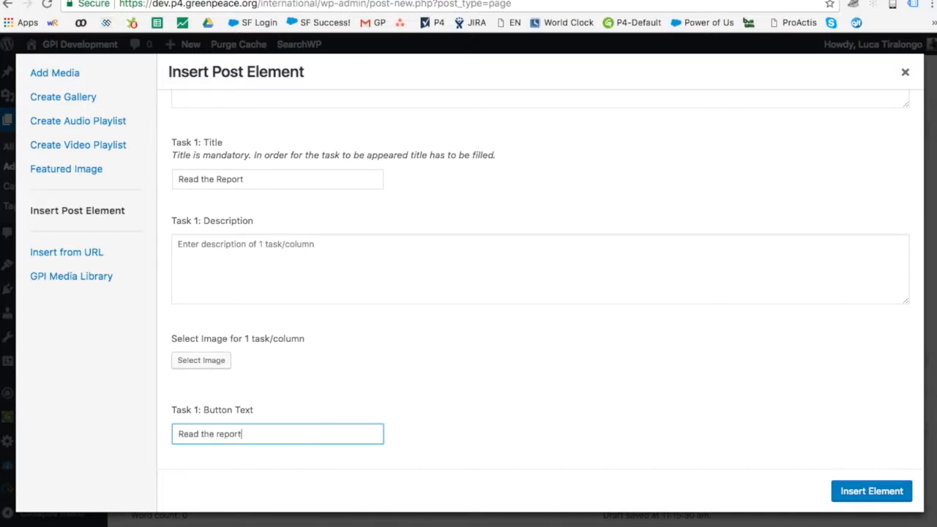
scroll(351, 324, down, 5)
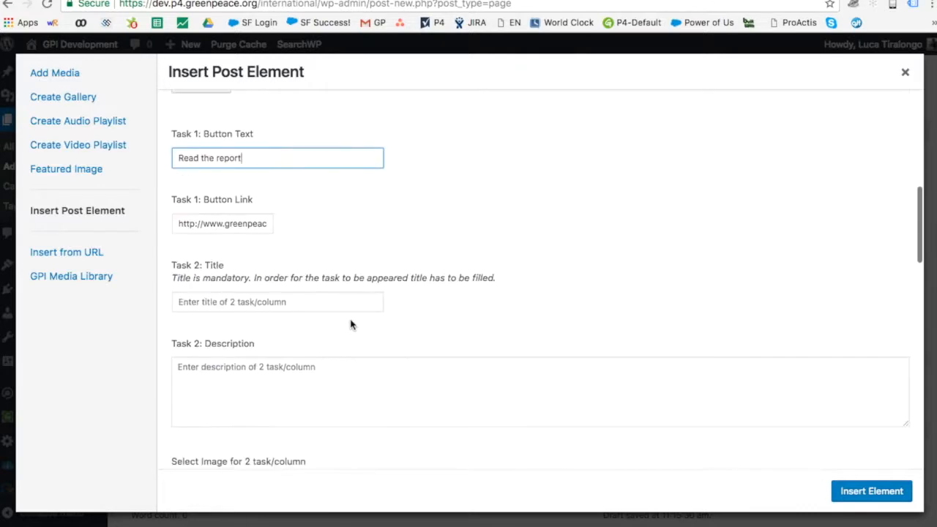
Copy "Share this page" from the document into the Task 2 Title in WordPress
scroll(351, 324, down, 1)
key(ctrl+Tab)
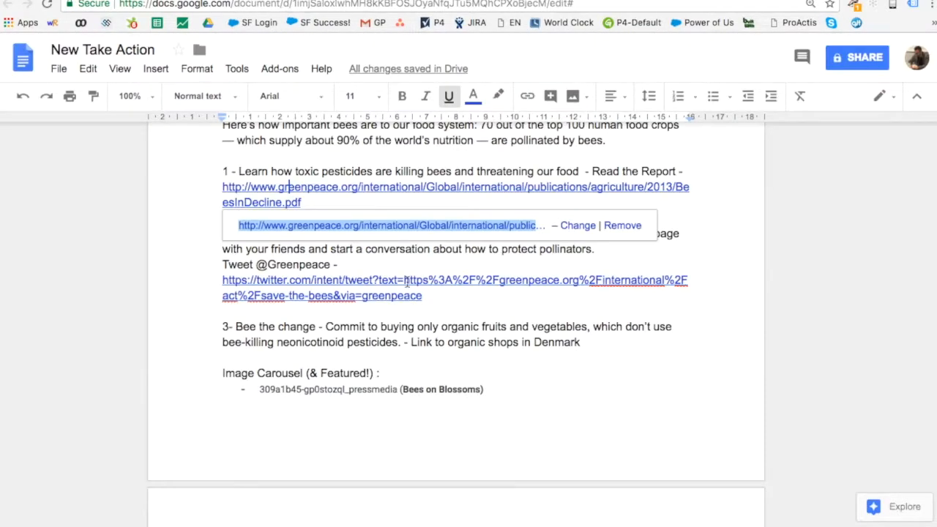
click(231, 240)
drag(239, 235, 318, 234)
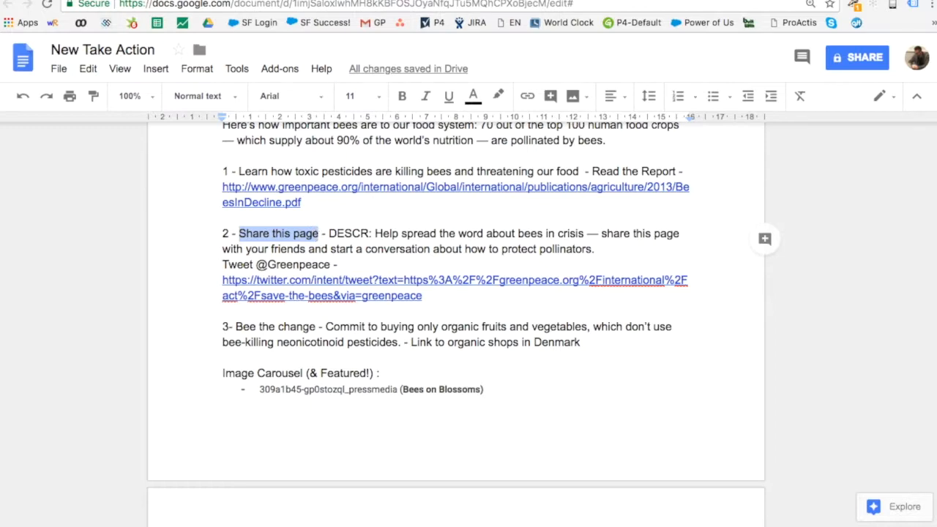
key(ctrl+shift+Tab)
click(261, 249)
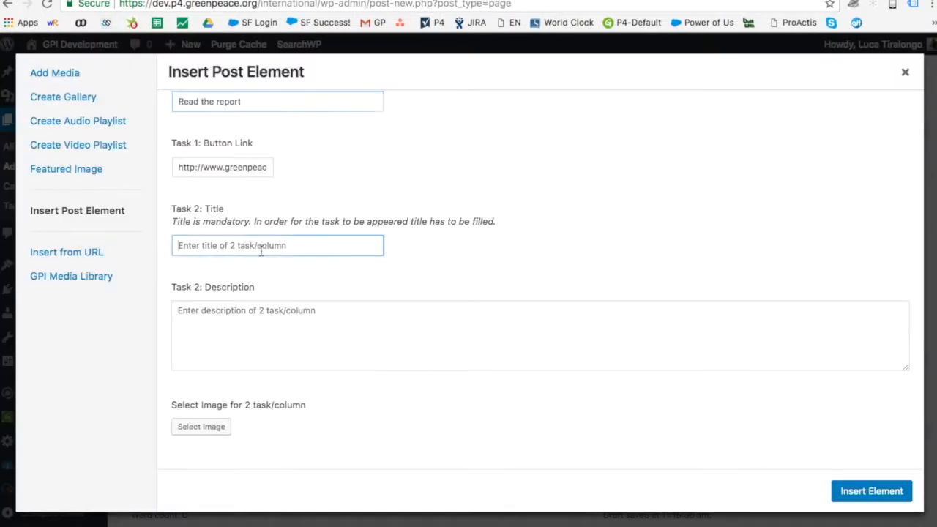
key(ctrl+v)
Copy the "Help spread the word about bees in crisis" sentence from the document into the Task 2 Description in WordPress
key(ctrl+Tab)
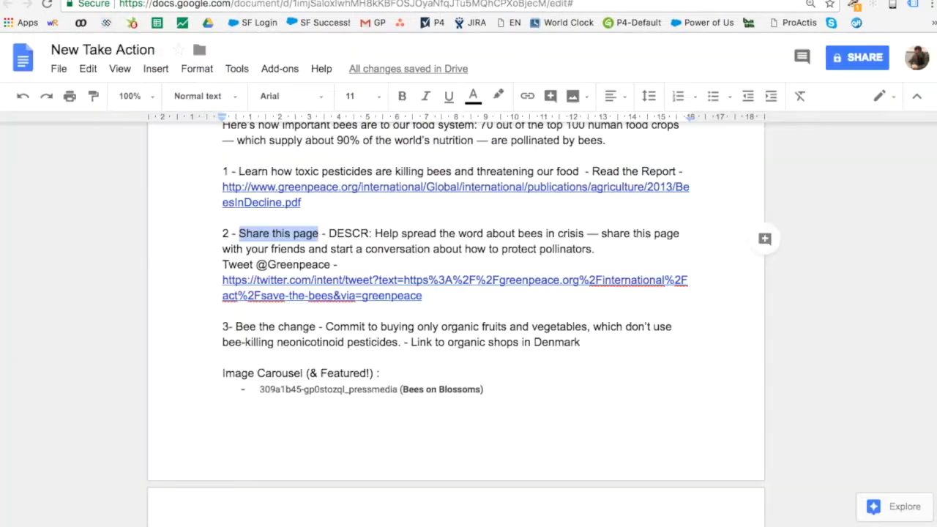
drag(374, 235, 612, 251)
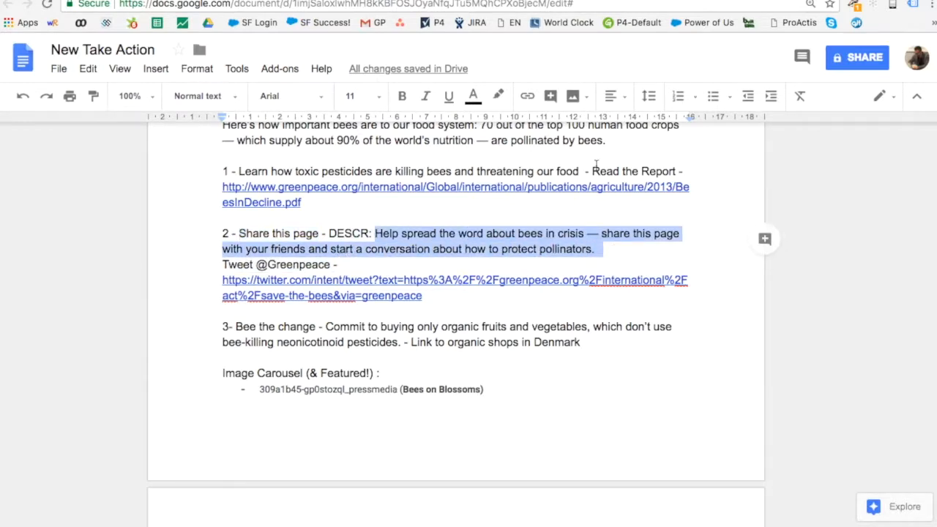
key(ctrl+shift+Tab)
key(Tab)
key(ctrl+v)
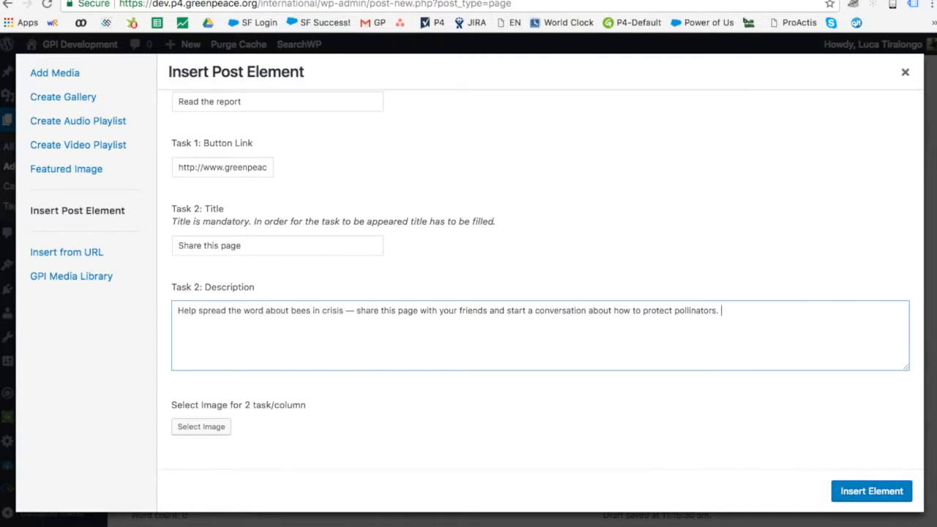
key(ctrl+Tab)
drag(330, 265, 212, 265)
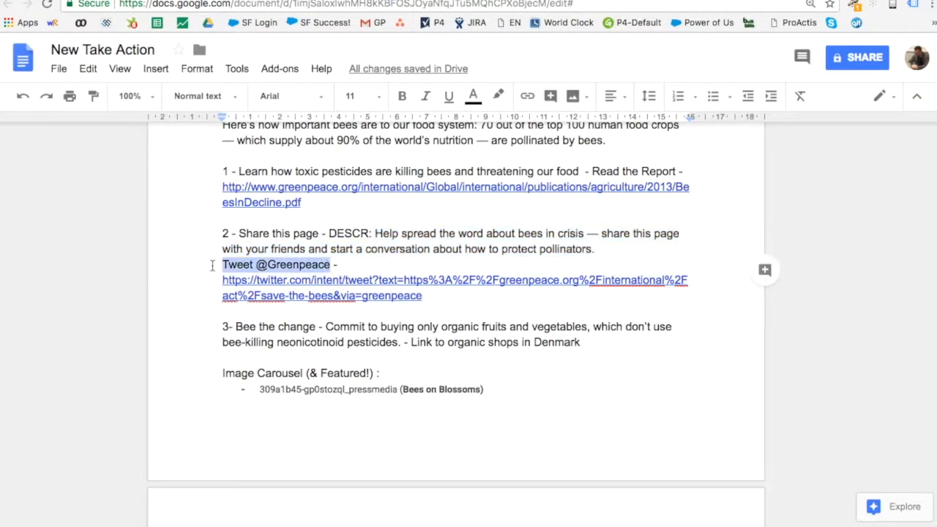
key(ctrl+shift+Tab)
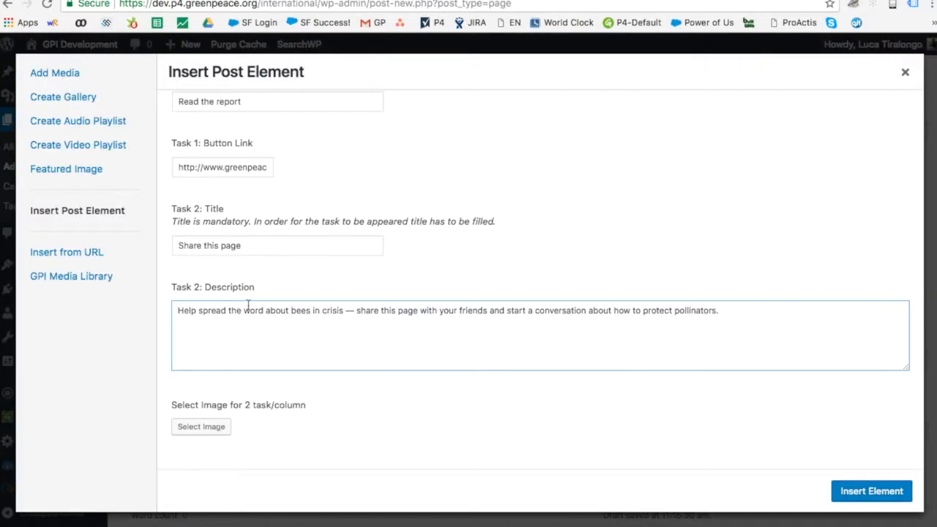
scroll(230, 389, down, 4)
click(232, 372)
key(ctrl+v)
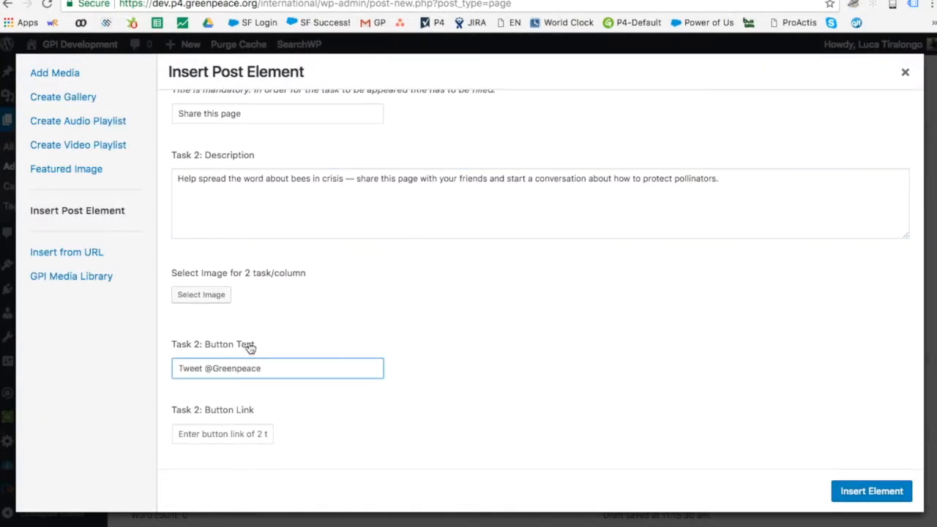
Copy the Twitter intent link's address from the document into the Task 2 Button Link in WordPress
click(230, 430)
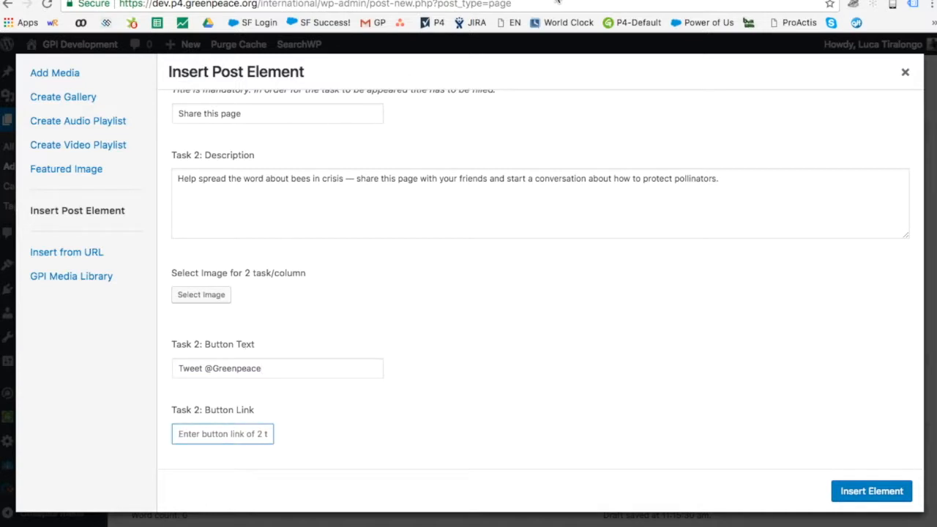
click(556, 1)
click(406, 295)
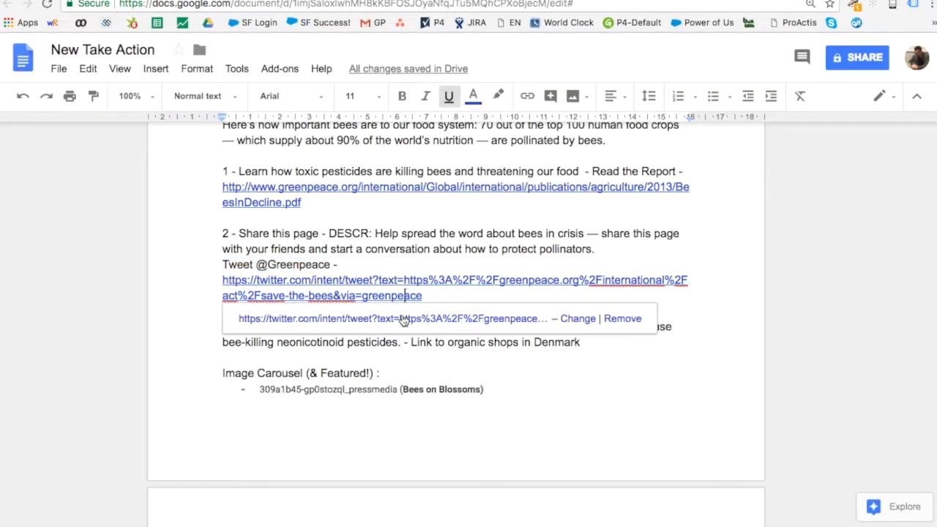
right_click(404, 319)
click(433, 385)
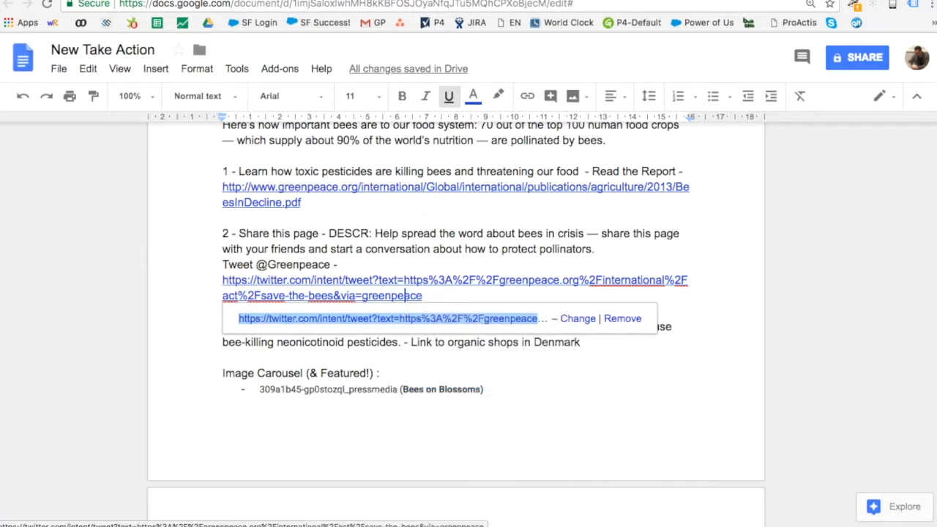
key(ctrl+shift+Tab)
key(ctrl+v)
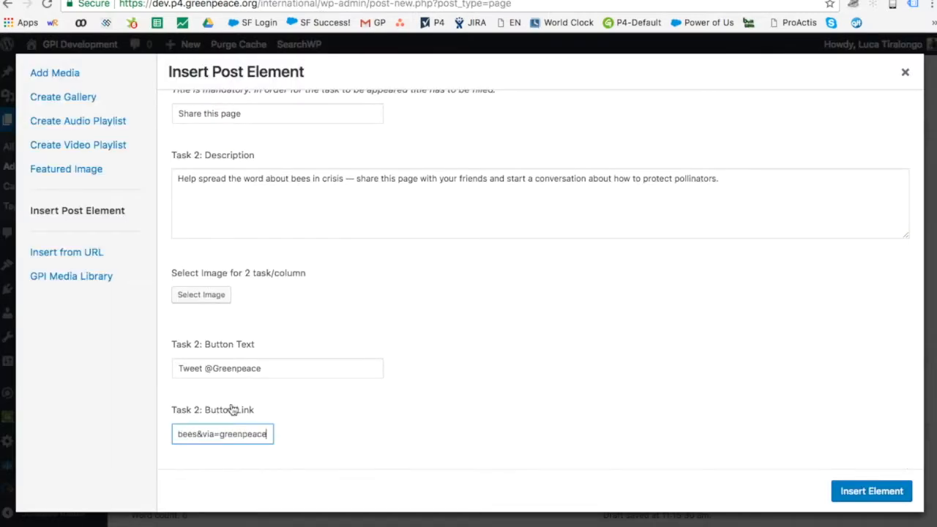
Copy "Bee the change" from the document into the Task 3 Title in WordPress
scroll(231, 408, down, 5)
key(ctrl+Tab)
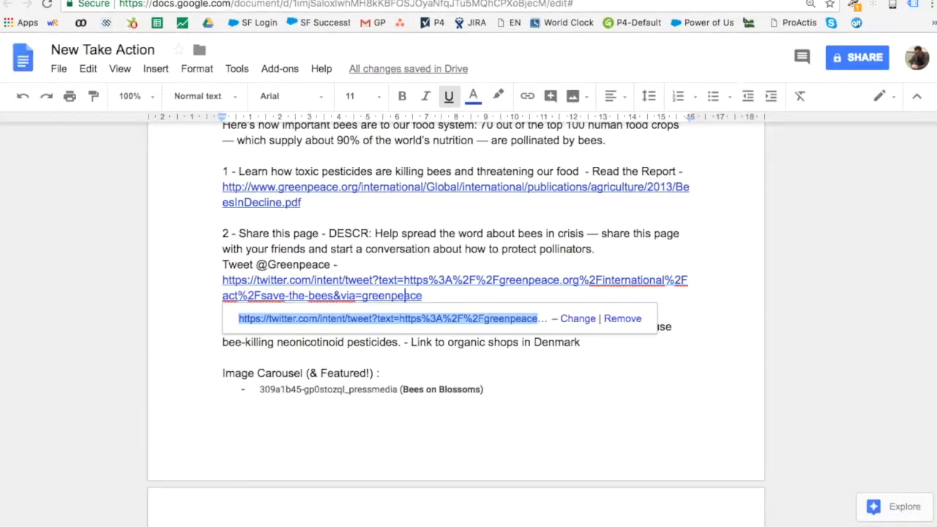
scroll(348, 274, down, 2)
click(341, 337)
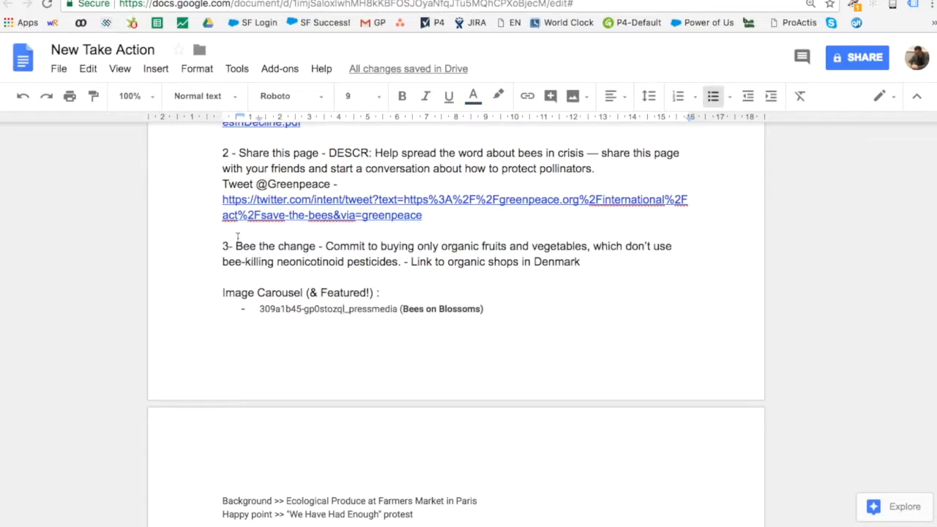
drag(236, 246, 320, 247)
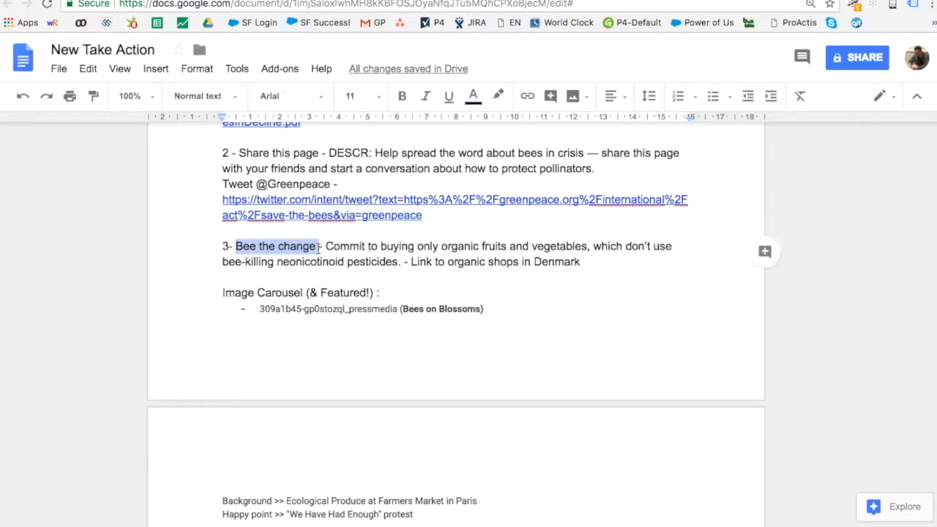
key(ctrl+c)
key(ctrl+Tab)
click(224, 330)
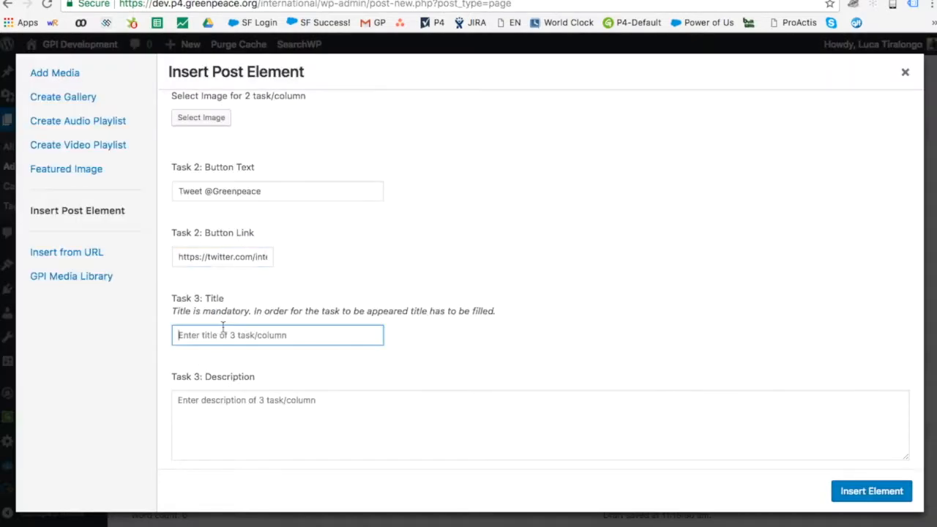
key(ctrl+v)
Copy "Commit to buying only organic fruits and vegetables, which don't use bee-killing neonicotinoid pesticides" from the document into the Task 3 Description in WordPress
key(ctrl+shift+Tab)
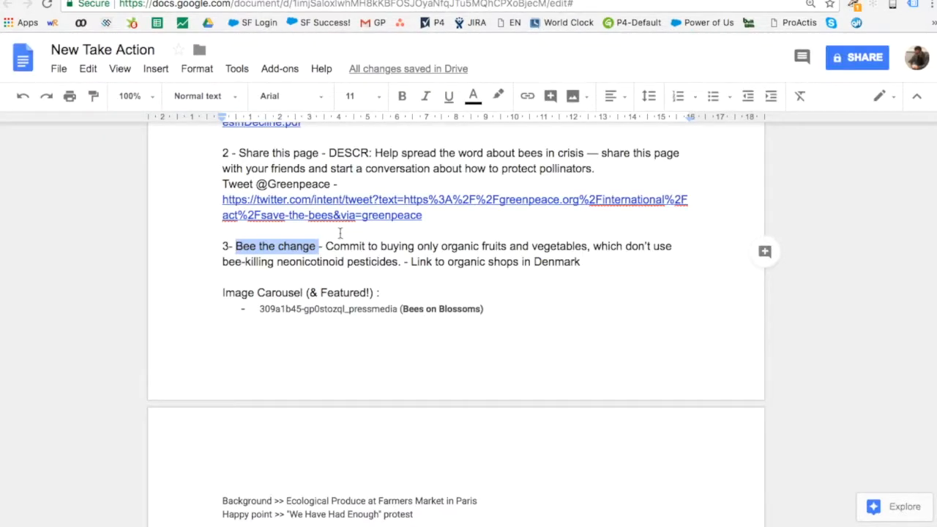
drag(324, 246, 398, 268)
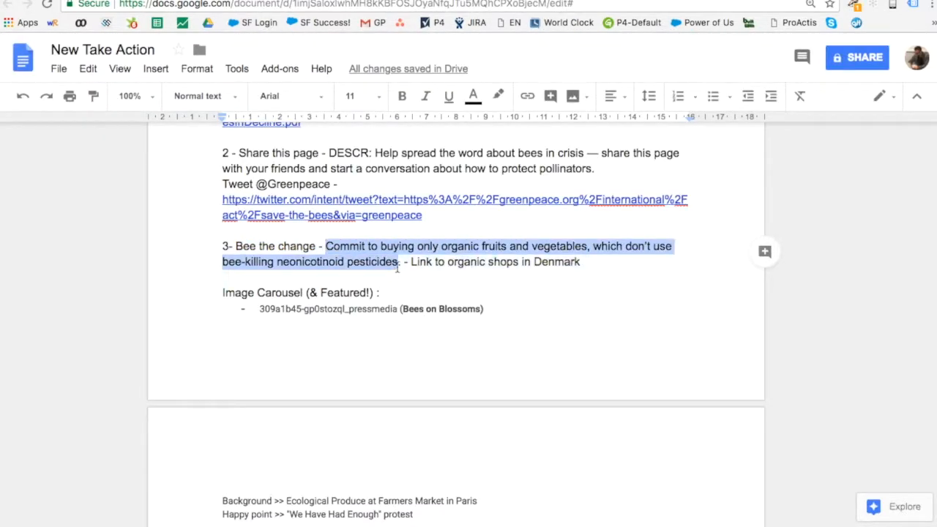
key(ctrl+c)
key(ctrl+Tab)
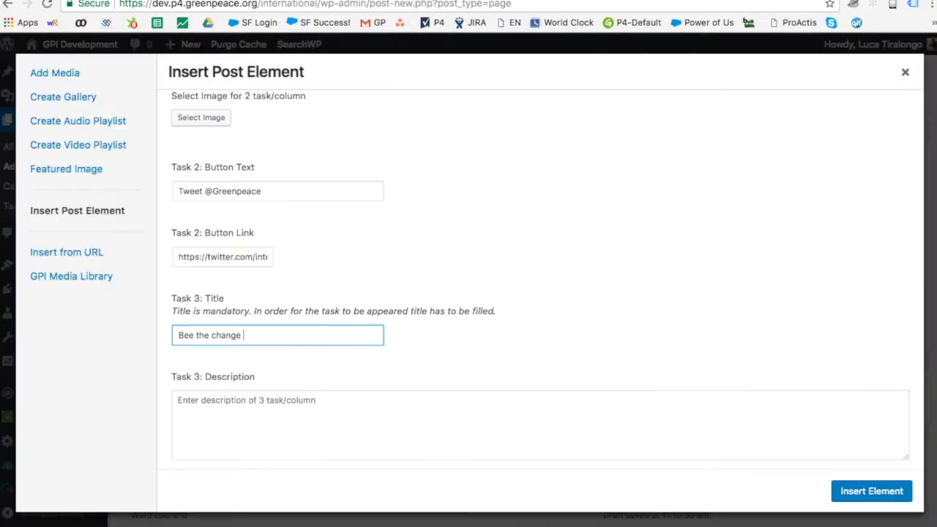
click(262, 431)
key(ctrl+v)
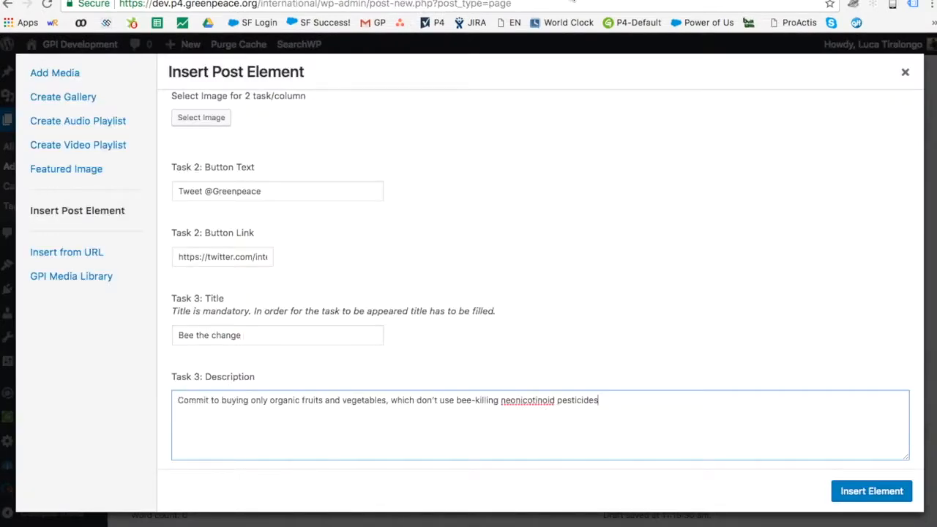
Replace "Link to" with "Find your" before "organic shops in Denmark" in the document's third task
key(ctrl+shift+Tab)
drag(410, 261, 445, 261)
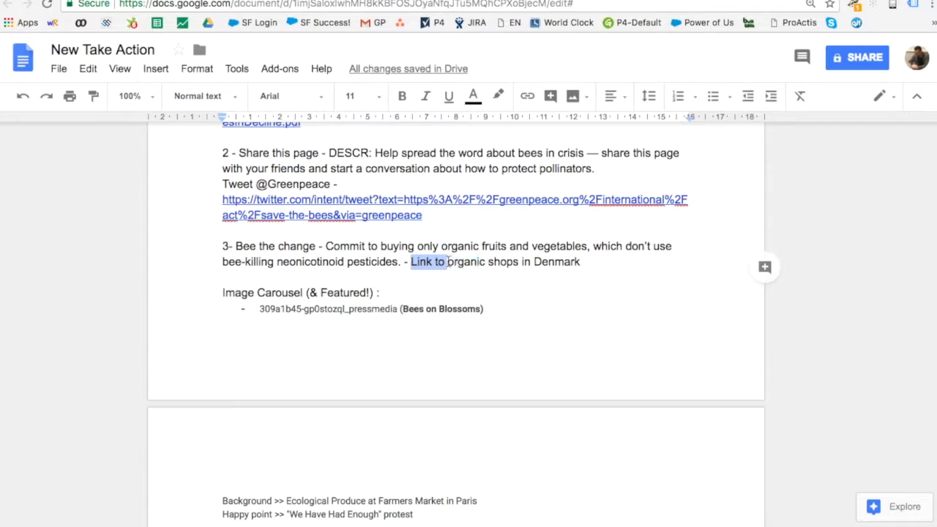
text(Find your)
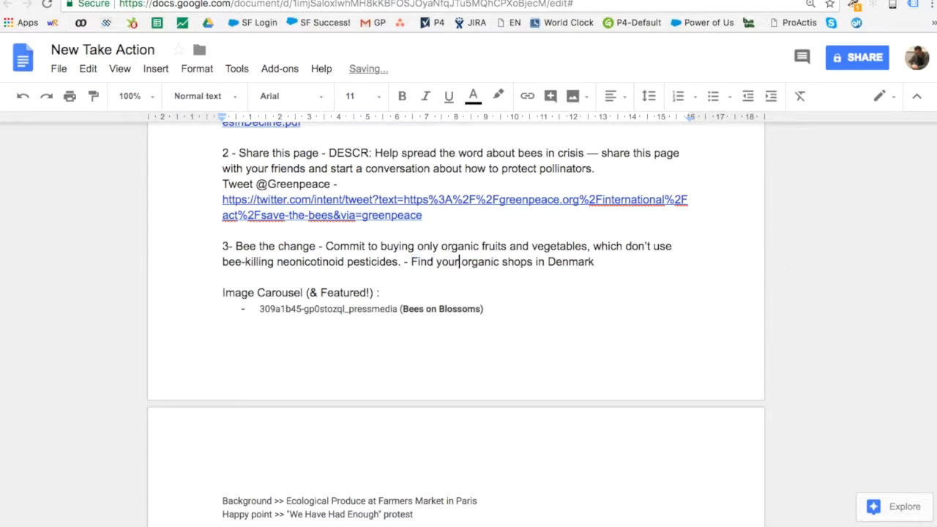
Copy "Find your organic shops in Denmark" from the document into the Task 3 Button Text in WordPress
drag(599, 261, 412, 265)
click(621, 1)
scroll(378, 269, down, 2)
scroll(377, 268, down, 2)
click(287, 325)
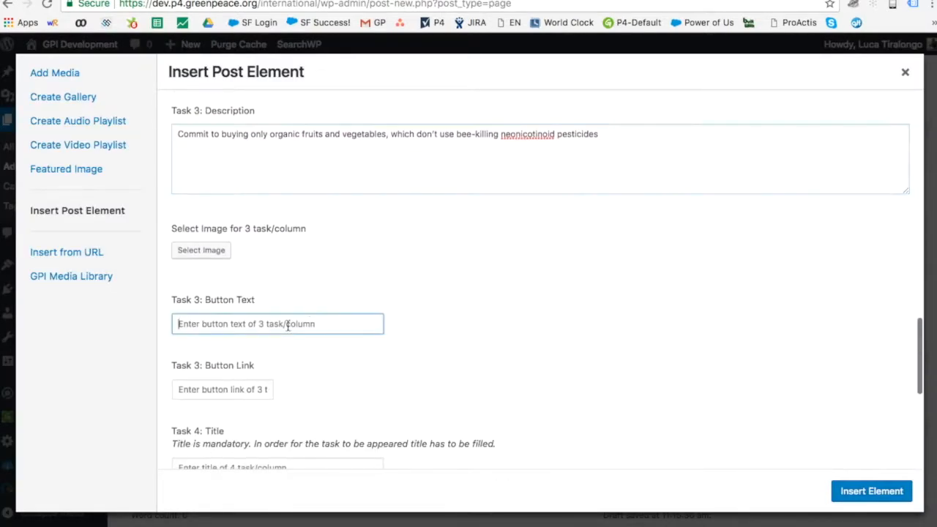
key(super+v)
Set the Task 3 Button Link to "Google.com/search"
click(240, 387)
text(G)
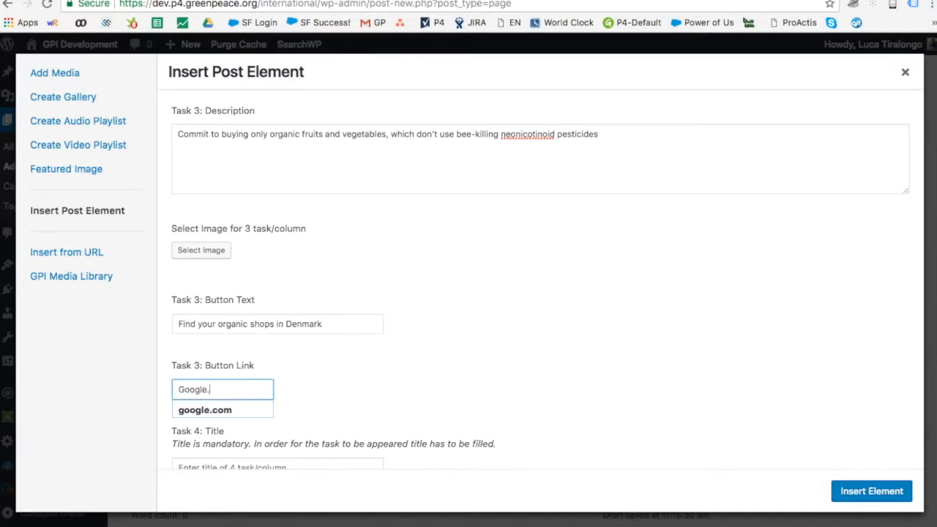
text(oogle.com/e)
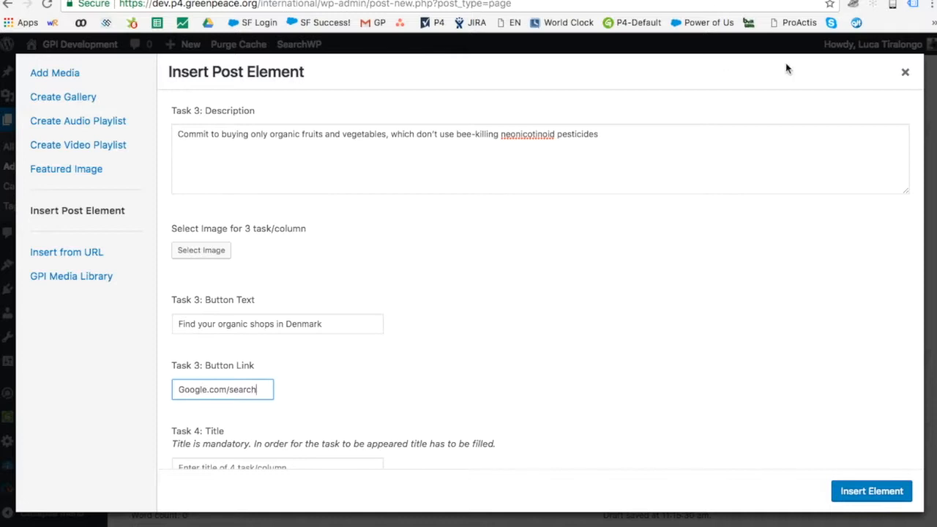
Search Google in a new browser tab for "organic shops denmark"
key(super+t)
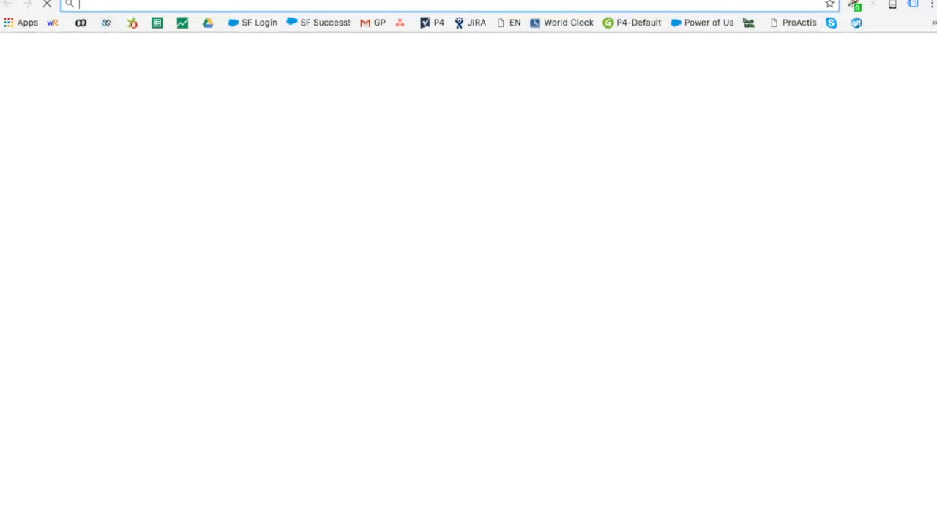
text(organic s)
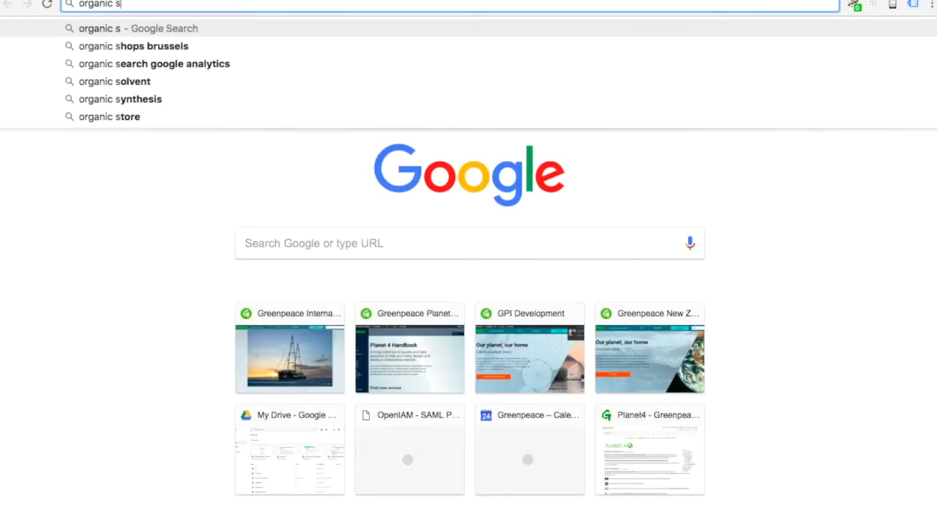
text(hop)
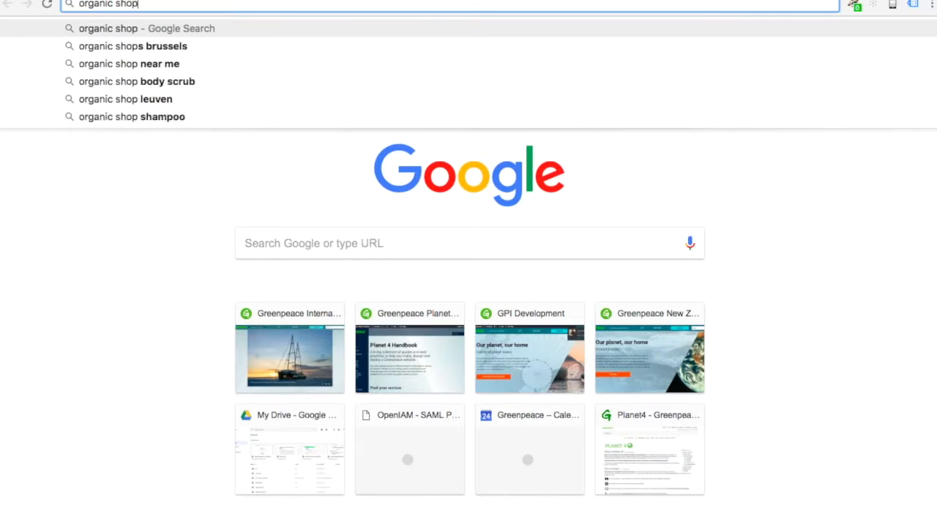
text(s copeng)
key(BackSpace)
key(BackSpace)
text(n)
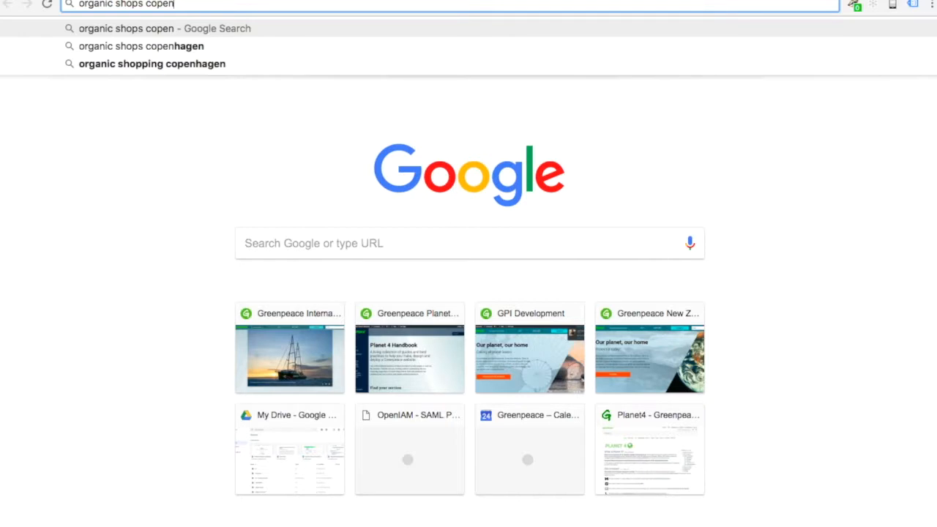
key(BackSpace)
key(BackSpace)
key(BackSpace)
key(BackSpace)
key(BackSpace)
text(denmart)
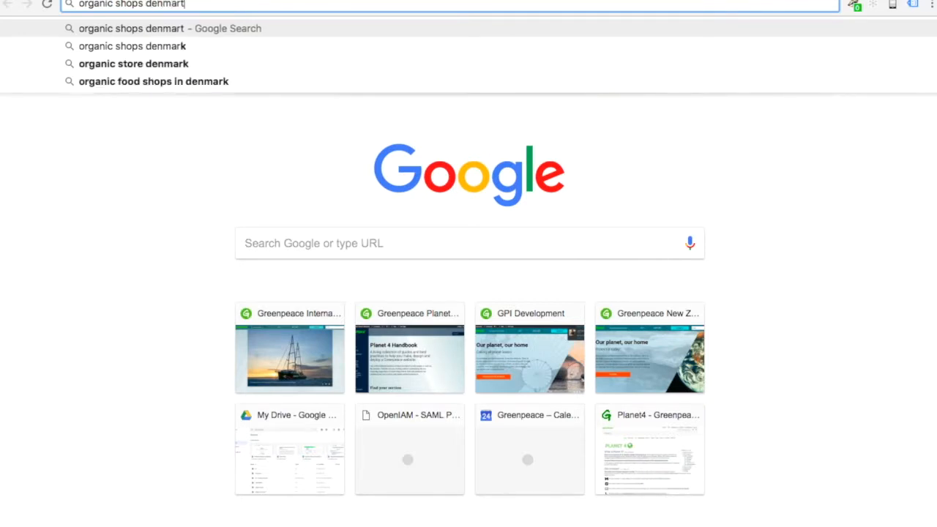
text(k)
key(Return)
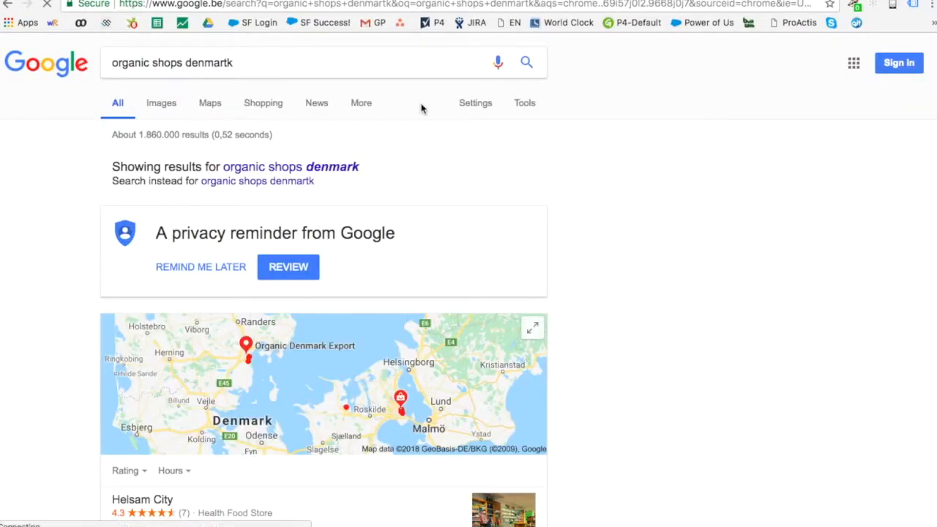
click(326, 167)
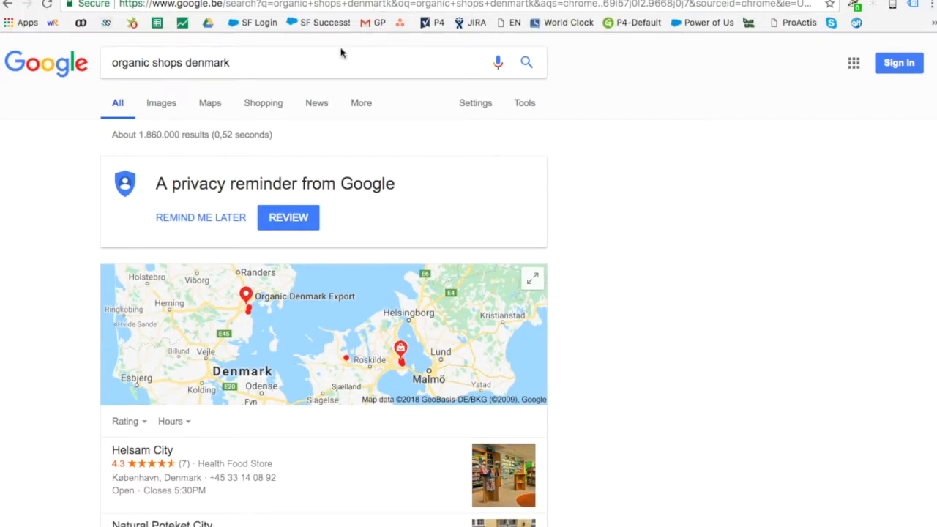
Replace the Task 3 Button Link with the URL of the Google search results and insert the Take action tasks element into the page
click(355, 5)
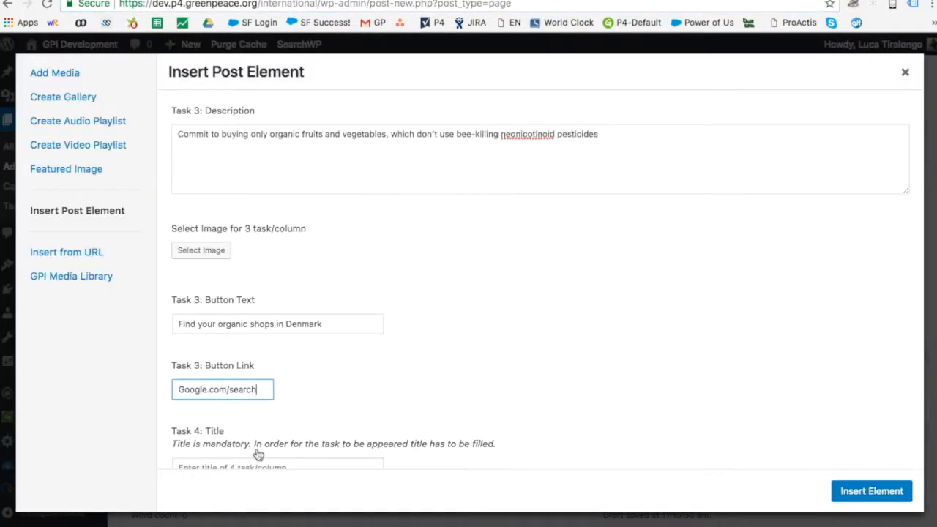
scroll(241, 454, down, 4)
click(233, 327)
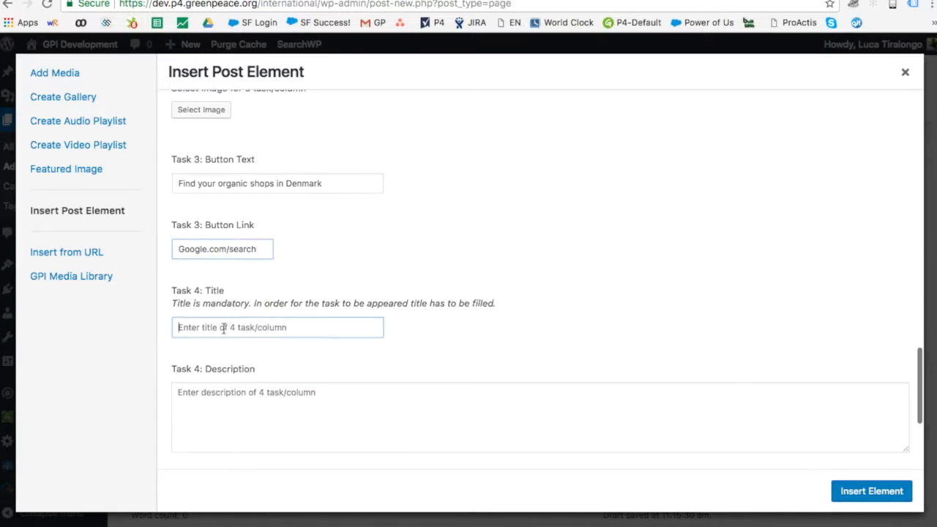
triple_click(224, 247)
key(ctrl+v)
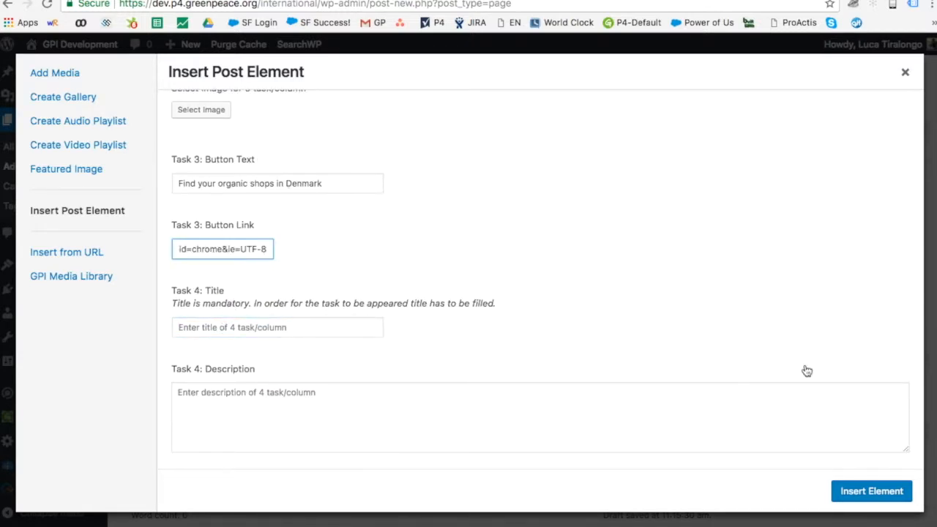
click(869, 492)
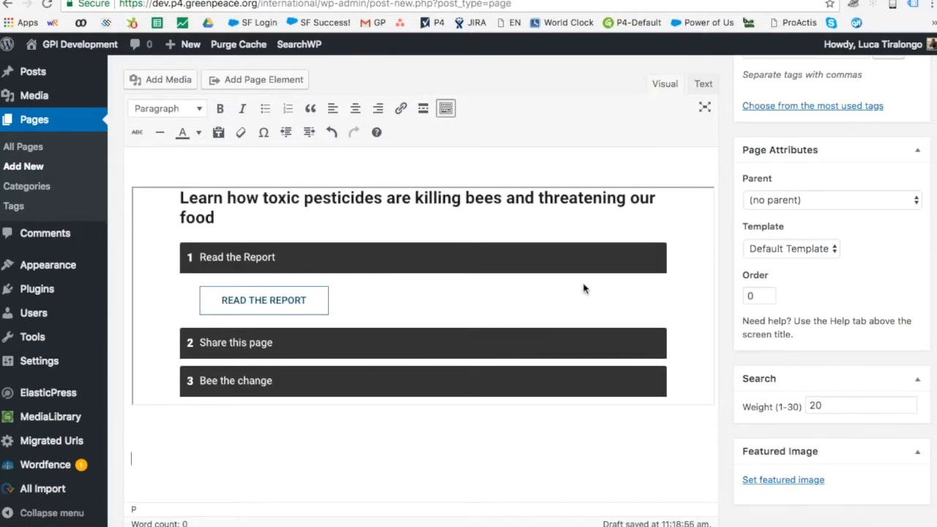
Review the Two Columns, Carousel and Take action tasks elements in the page editor
scroll(583, 288, up, 10)
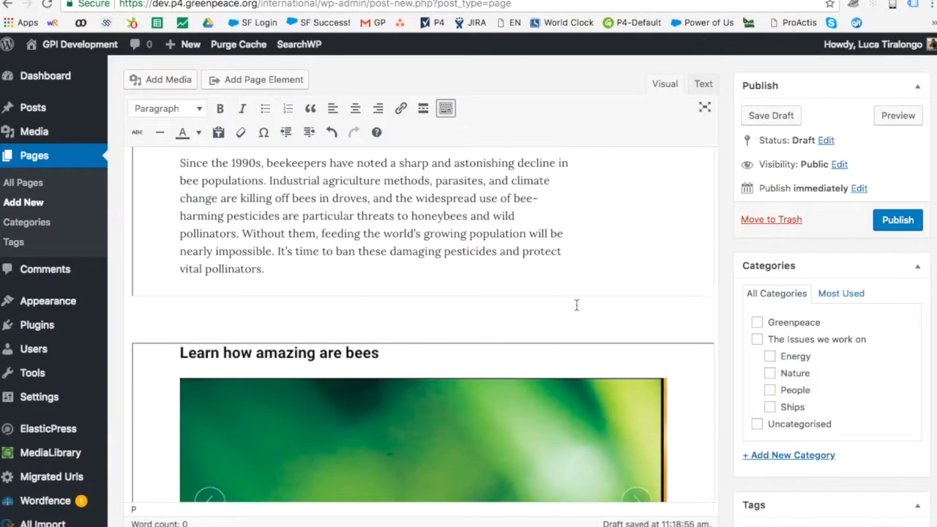
scroll(577, 305, up, 3)
scroll(577, 304, down, 10)
scroll(577, 307, down, 3)
scroll(565, 293, up, 8)
scroll(561, 286, up, 5)
scroll(561, 286, down, 5)
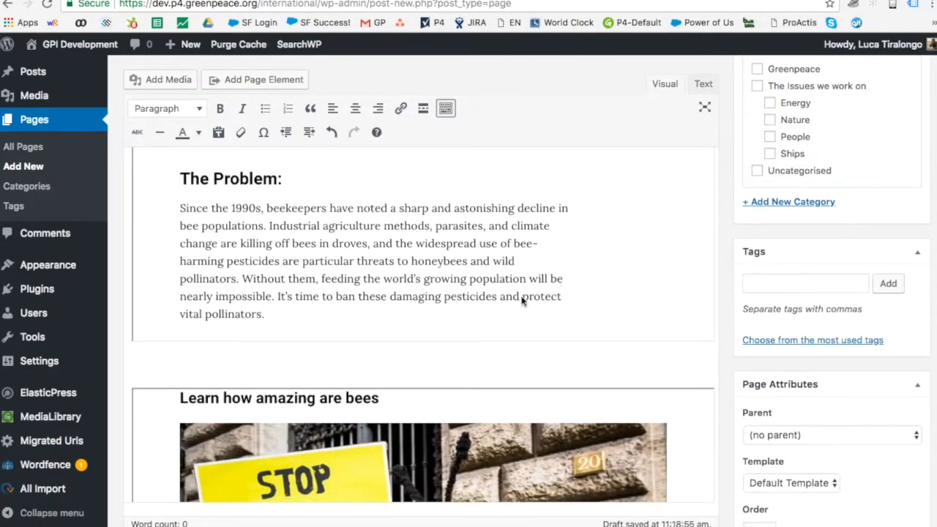
scroll(444, 372, up, 5)
scroll(444, 372, down, 5)
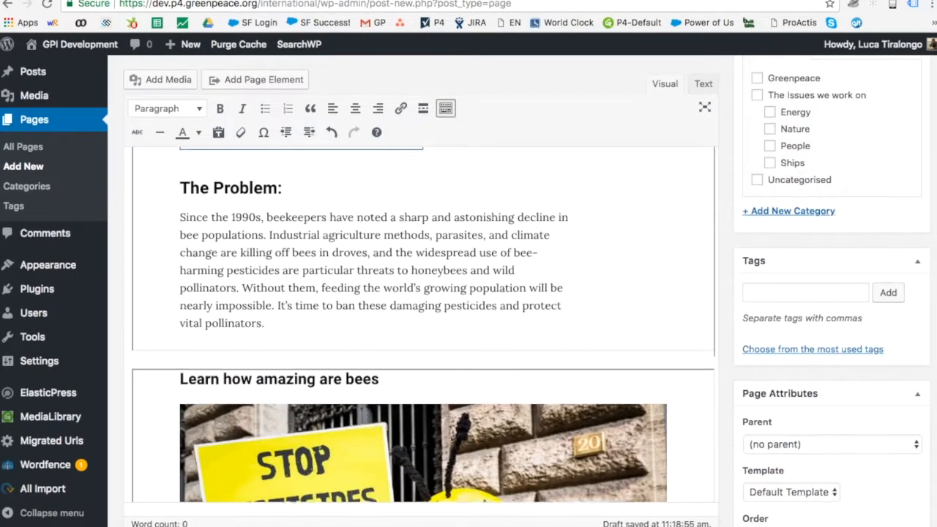
scroll(424, 325, down, 10)
Check the Take Action Page design image for the layout, returning to the empty line below the tasks element in the WordPress editor
click(373, 373)
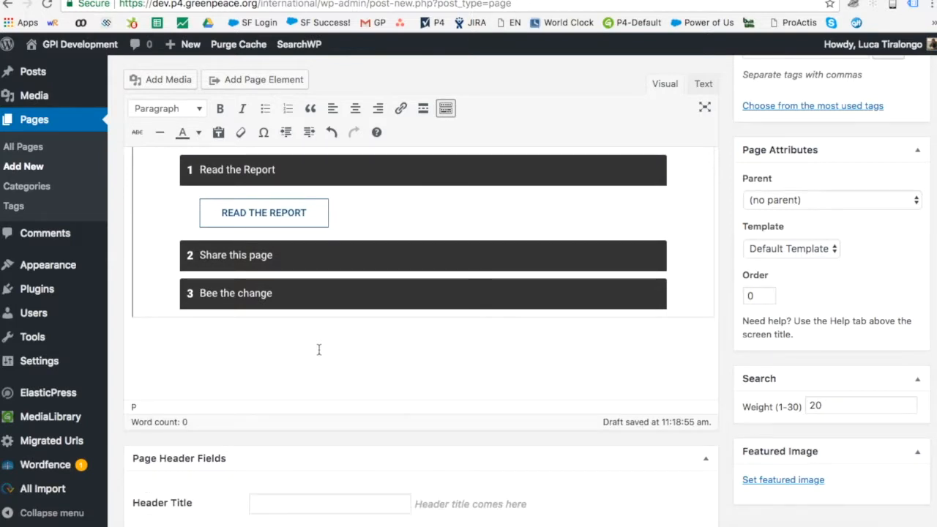
click(359, 0)
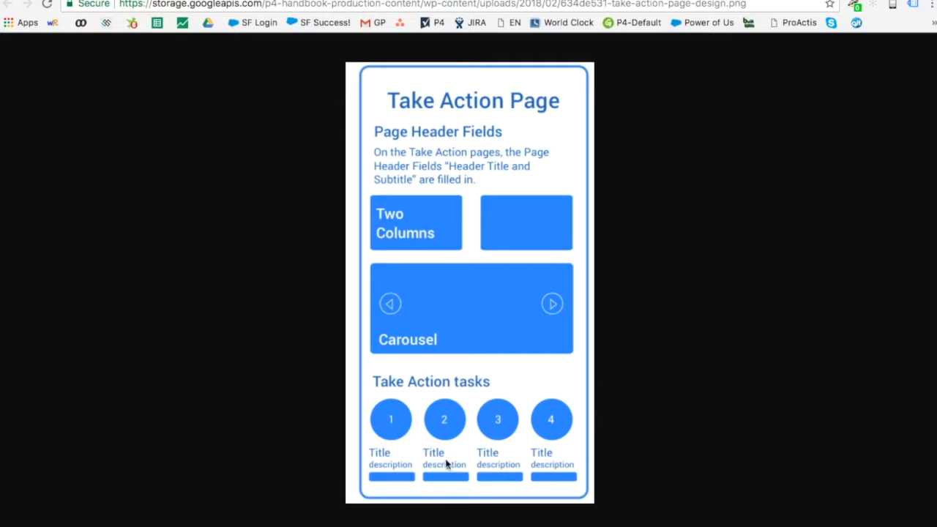
key(ctrl+shift+Tab)
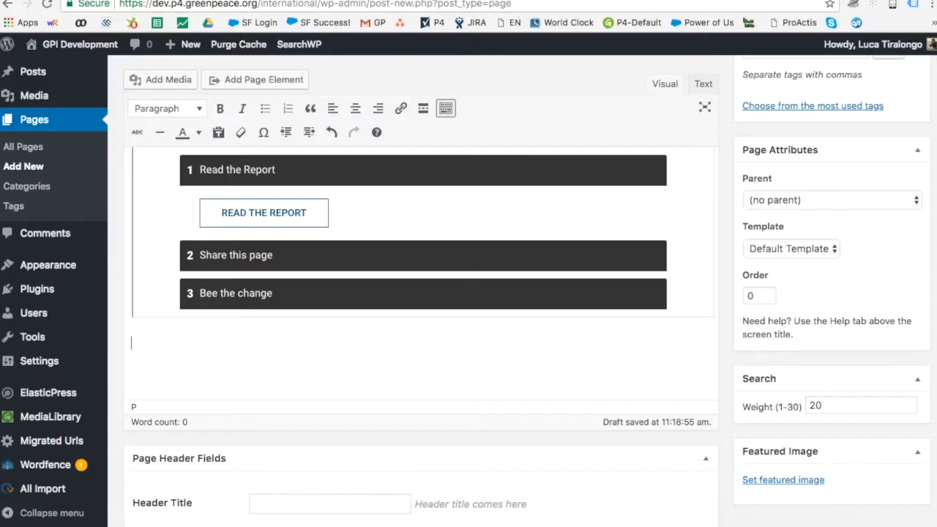
click(255, 381)
Switch to the live Greenpeace International site and open the "Reconnect with food" page from its Act section
key(ctrl+Tab)
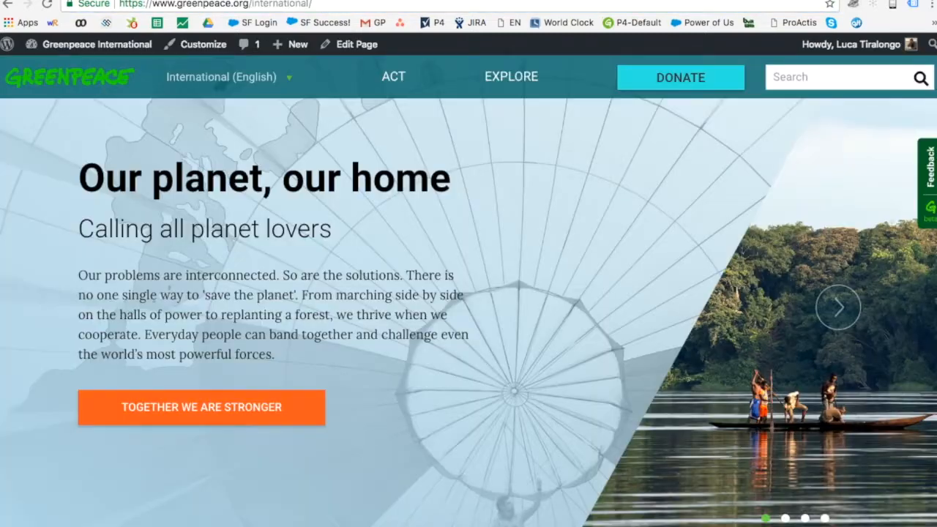
click(395, 76)
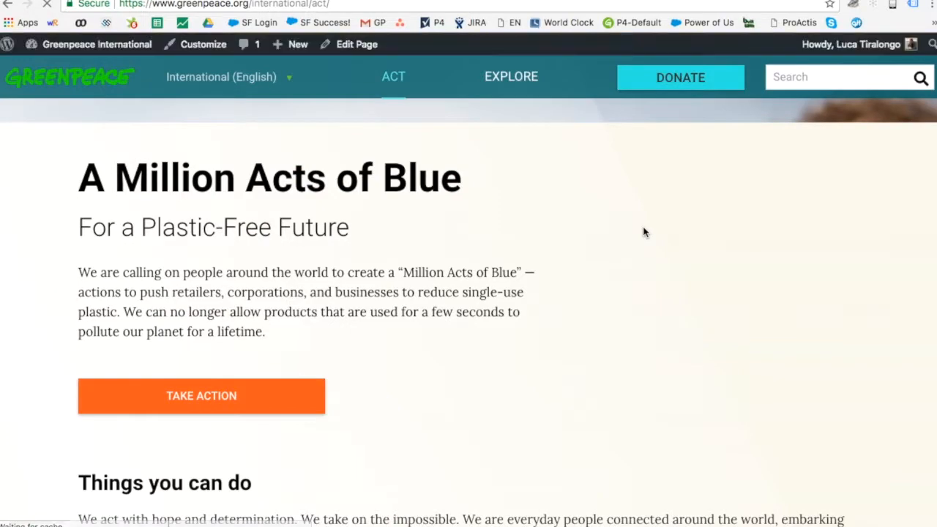
scroll(643, 231, down, 2)
scroll(643, 232, down, 10)
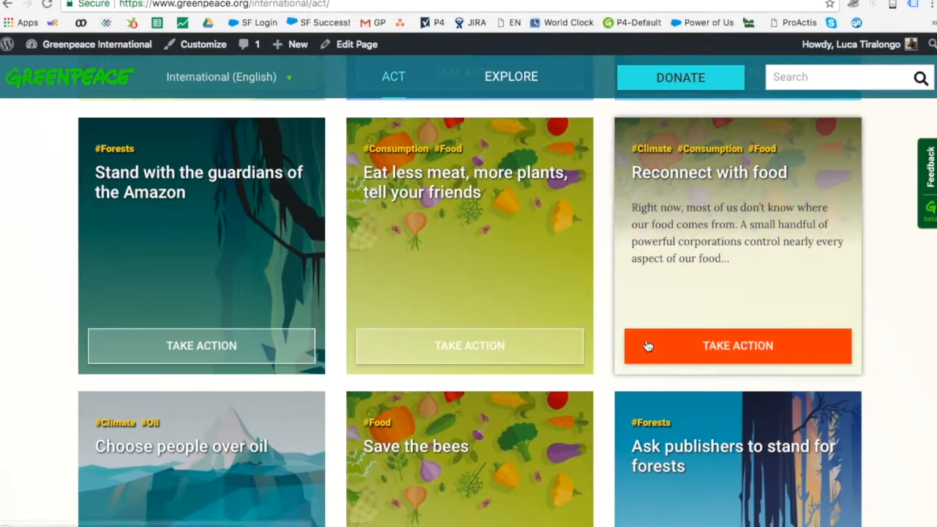
click(648, 357)
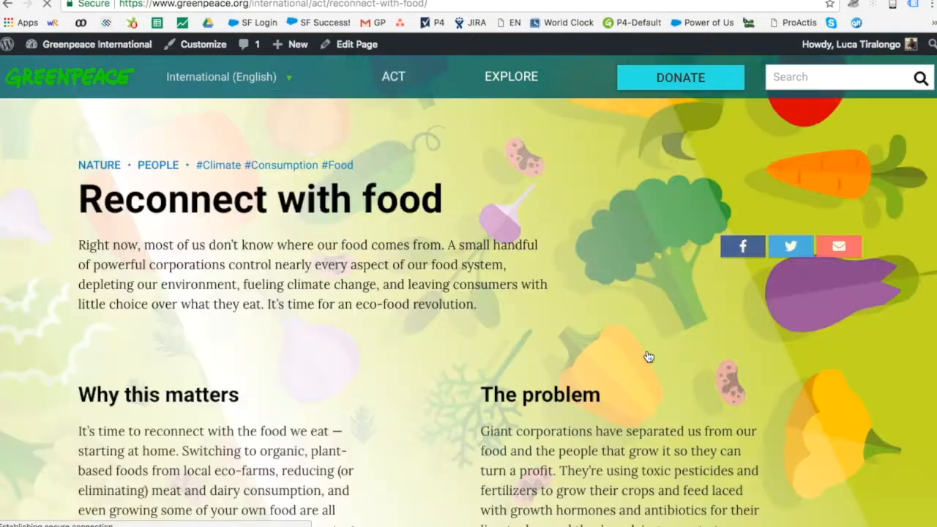
Examine the example page's columns, tasks, video and the email subscription banner at its end
scroll(648, 357, down, 5)
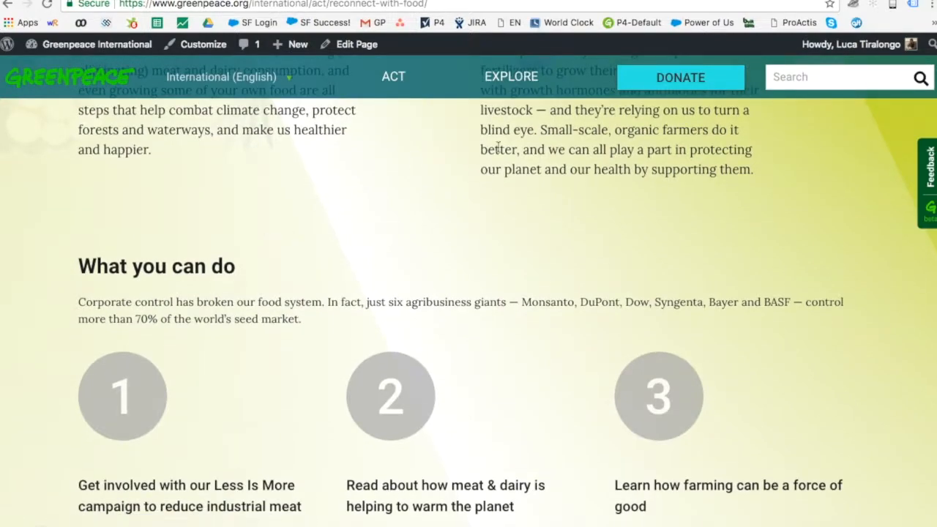
scroll(512, 169, up, 4)
scroll(512, 169, down, 7)
scroll(512, 175, down, 8)
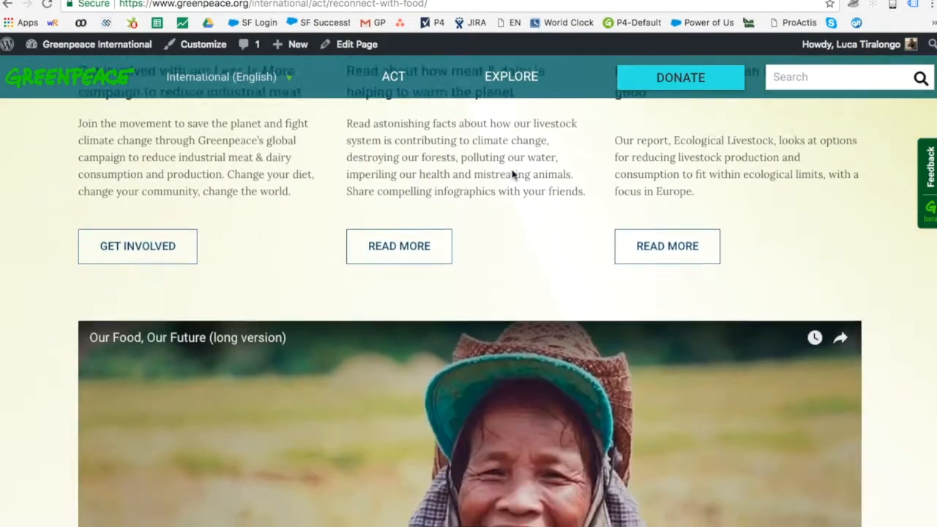
scroll(512, 174, down, 4)
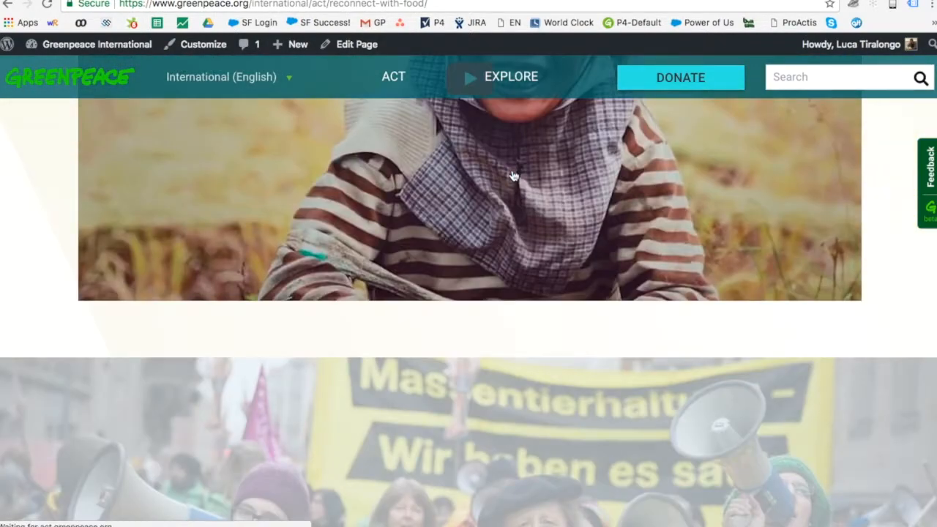
scroll(512, 174, up, 2)
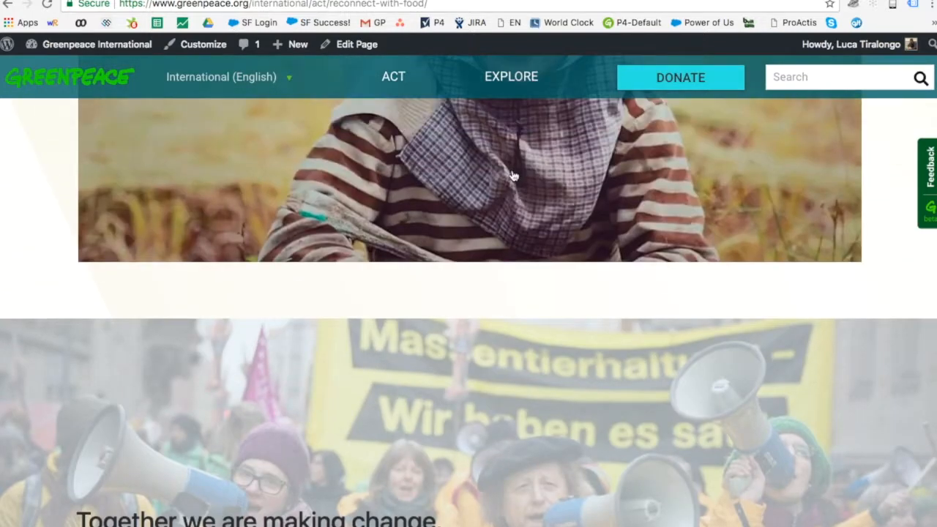
scroll(511, 174, down, 4)
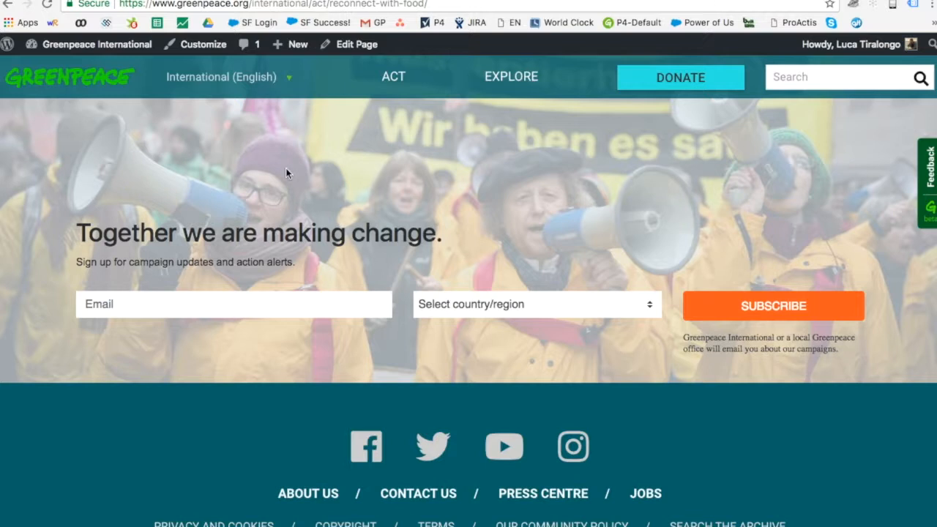
scroll(237, 164, up, 1)
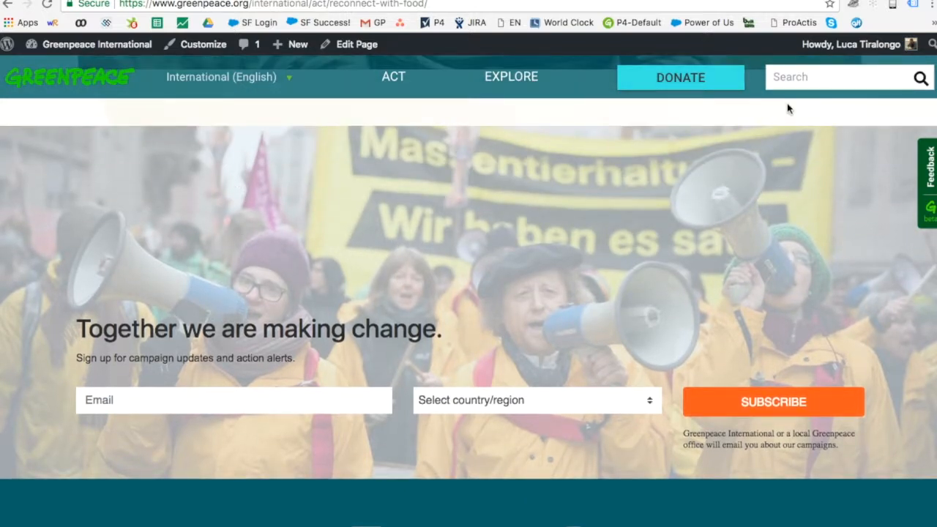
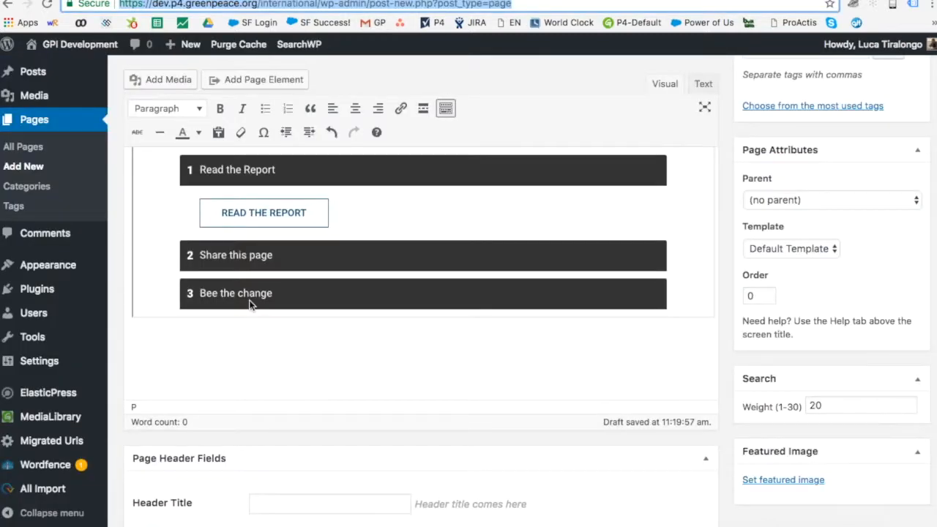
Start a Happy Point element below the Take action tasks in the WordPress draft and open its background image selection
click(210, 334)
click(224, 81)
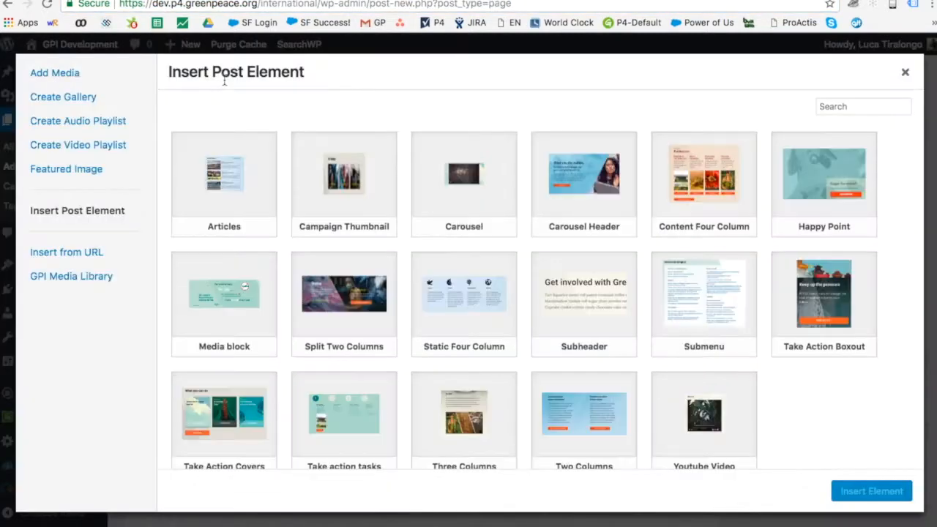
click(801, 195)
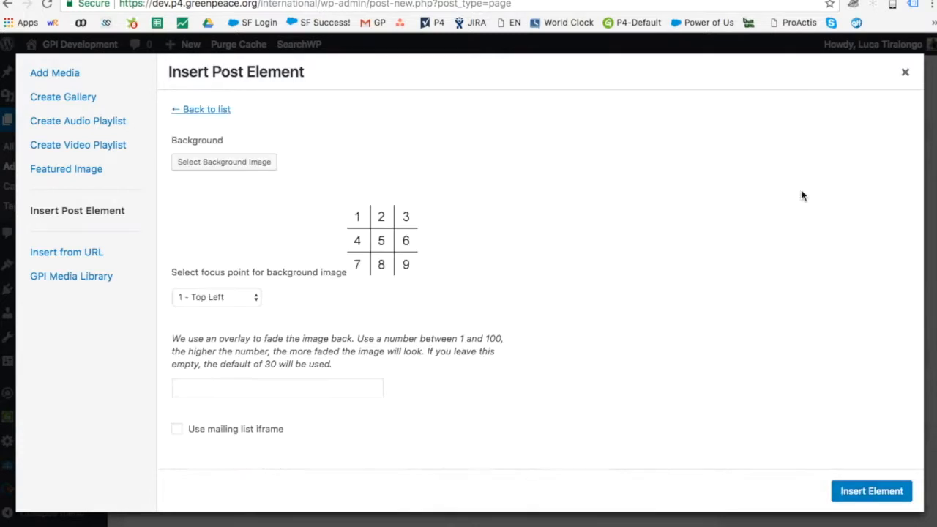
click(258, 164)
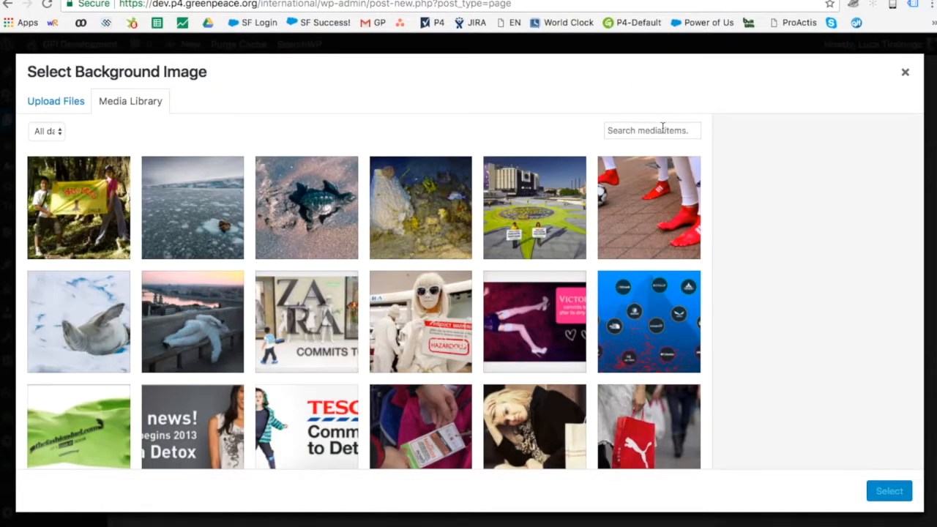
Copy the Happy point image name "We Have Had Enough" from the New Take Action document, keeping the document's text intact
key(ctrl+Tab)
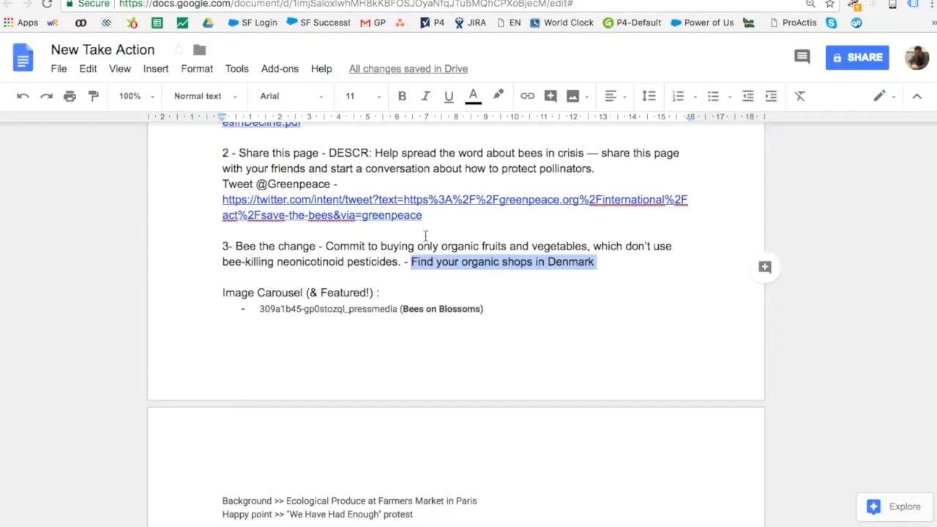
scroll(371, 407, down, 3)
drag(291, 450, 376, 452)
key(super+c)
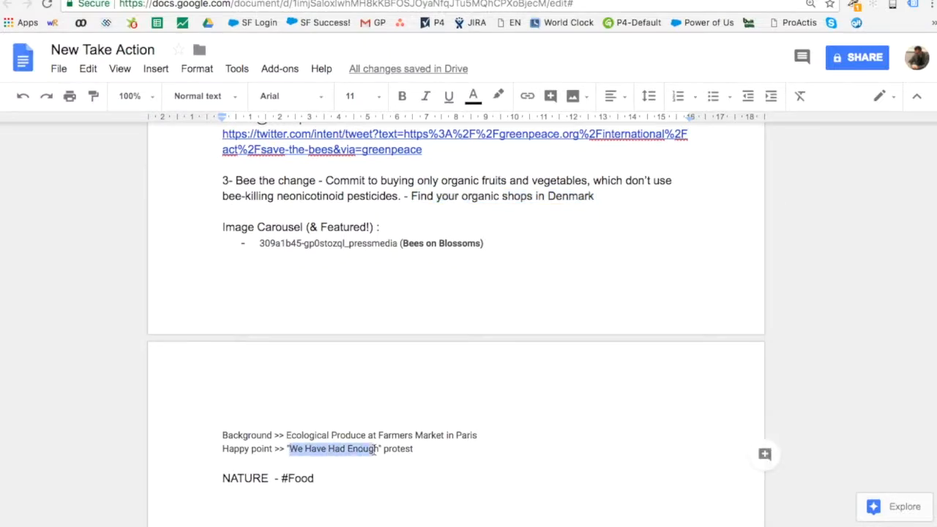
text(x)
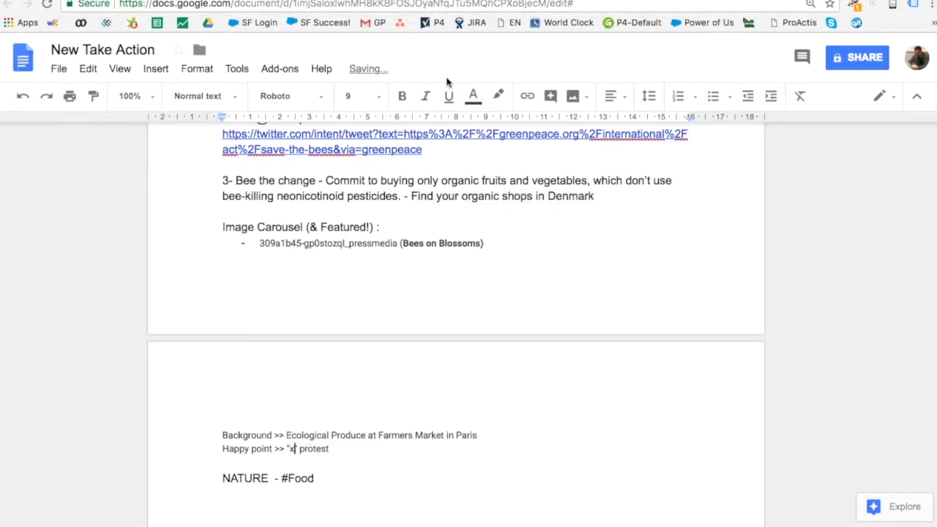
key(super+z)
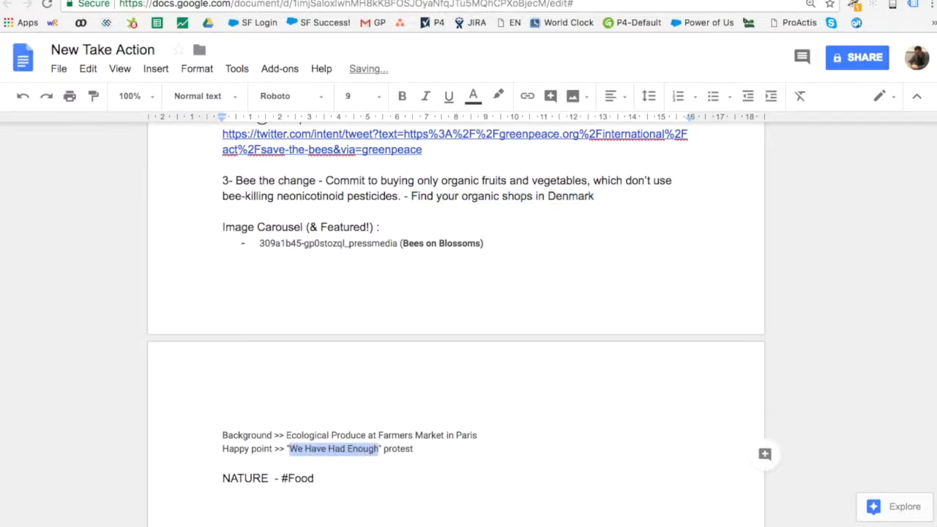
key(ctrl+Tab)
Search the media library for "We Have Had Enough" and set the matching protest photo as the Happy Point background image
click(634, 130)
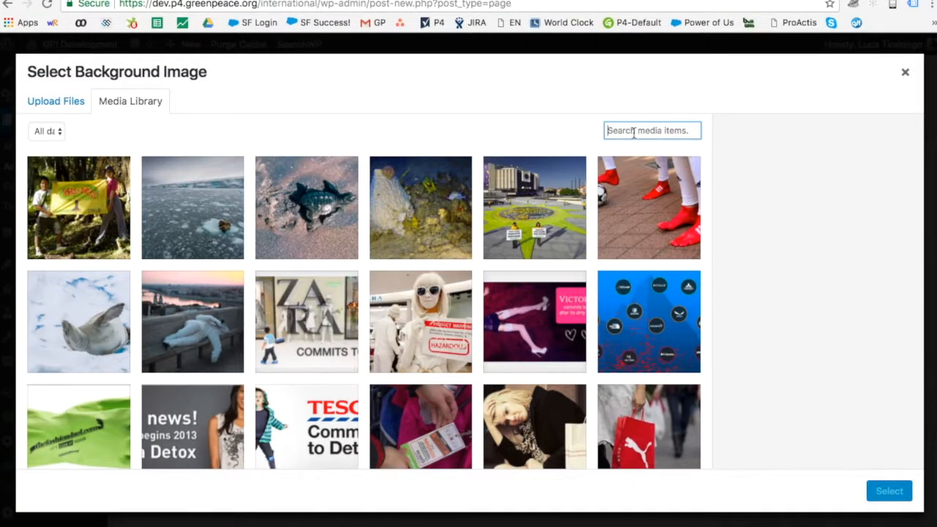
key(super+v)
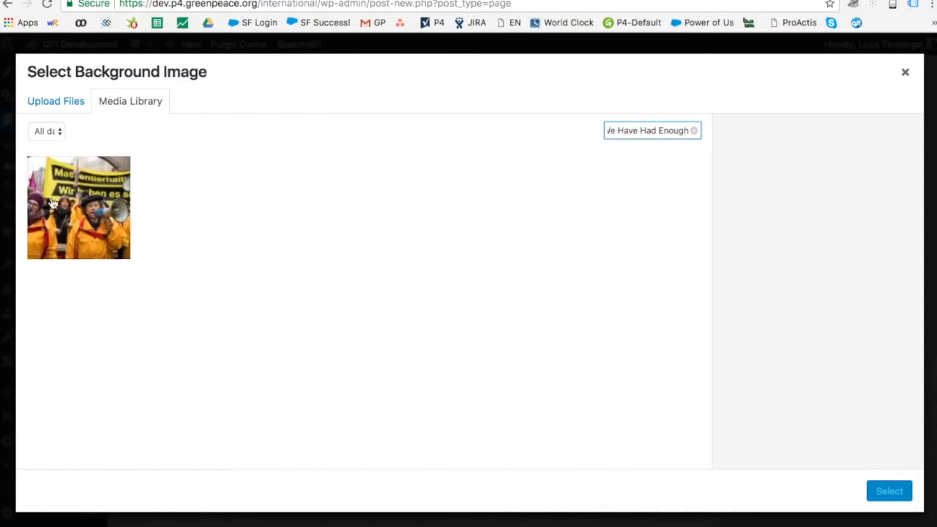
click(53, 205)
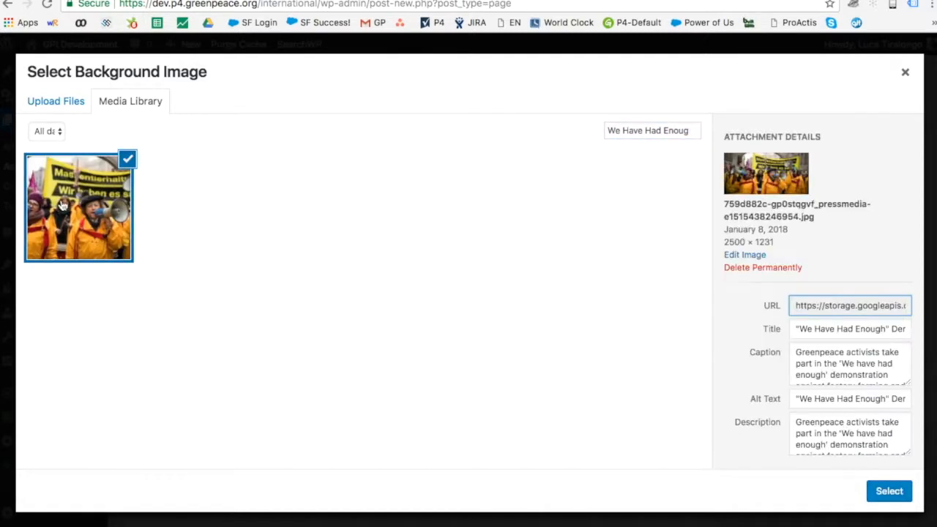
click(887, 491)
Set the background focus point to 5 - Middle Center, enable the mailing list iframe and insert the Happy Point element
scroll(442, 274, down, 3)
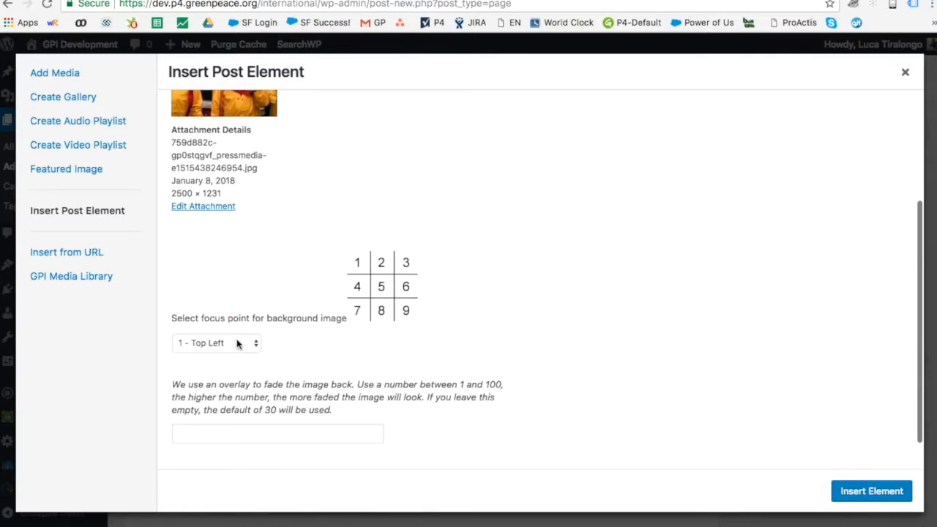
scroll(372, 271, up, 2)
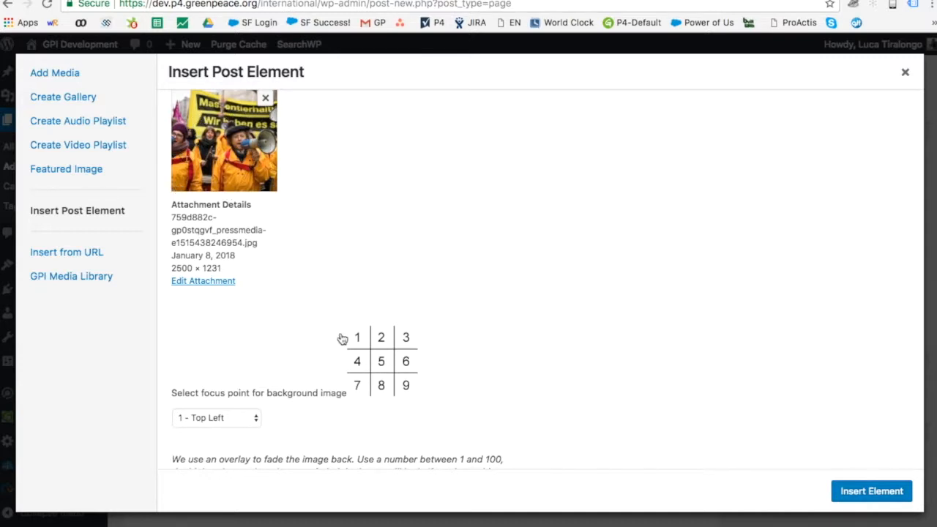
scroll(376, 366, up, 1)
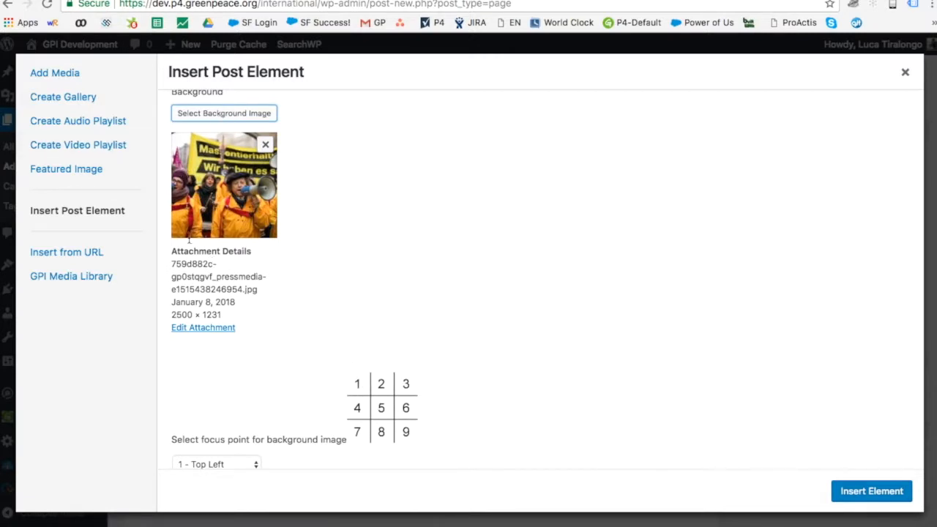
scroll(244, 283, down, 2)
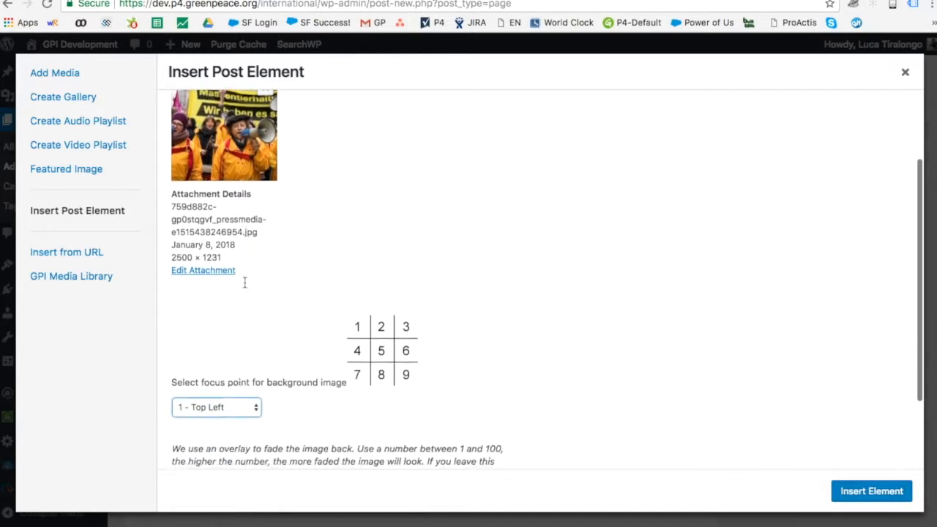
click(233, 404)
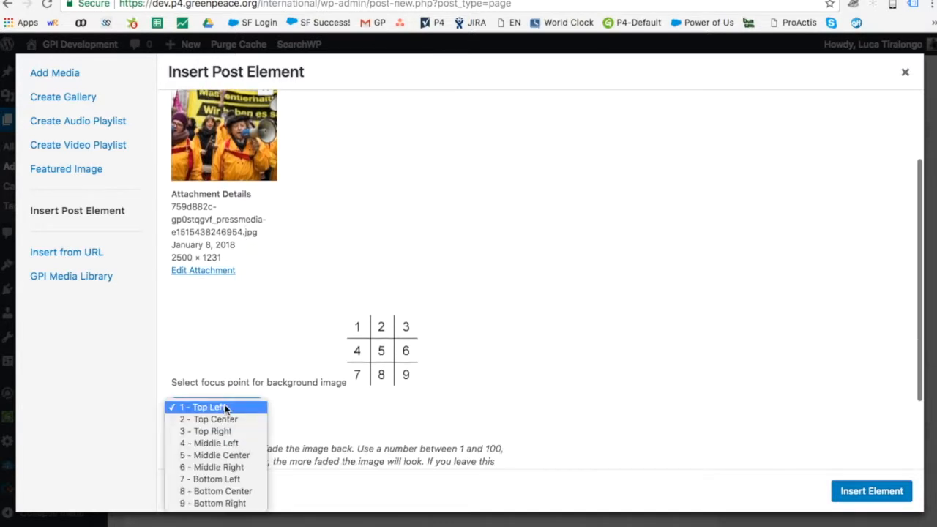
click(222, 454)
scroll(533, 421, down, 3)
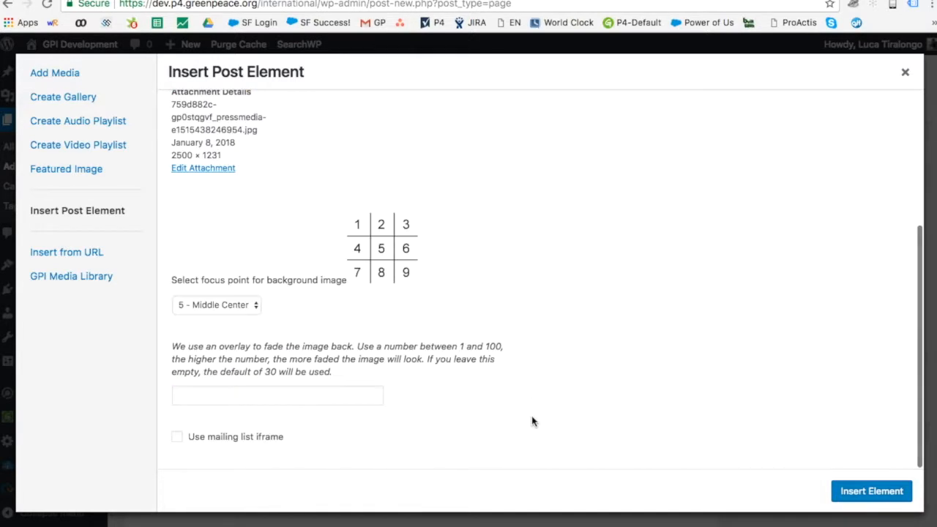
click(176, 438)
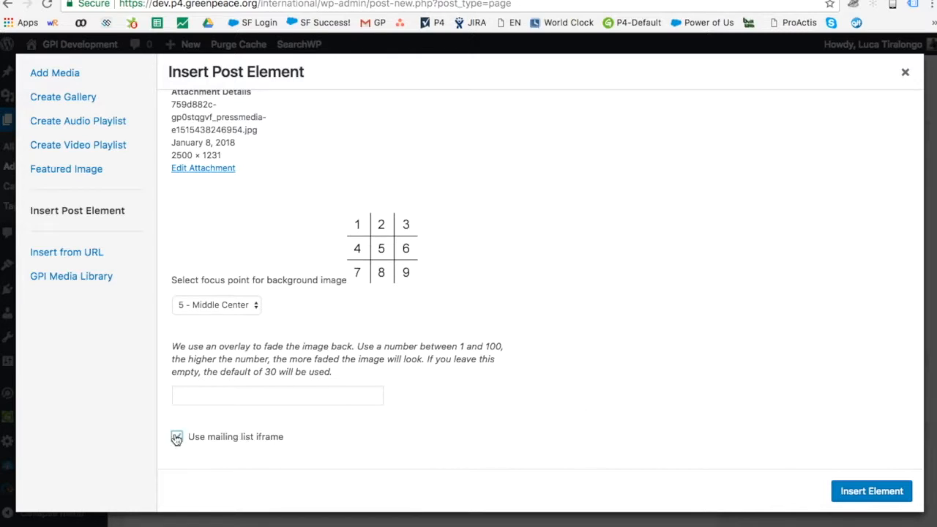
click(842, 492)
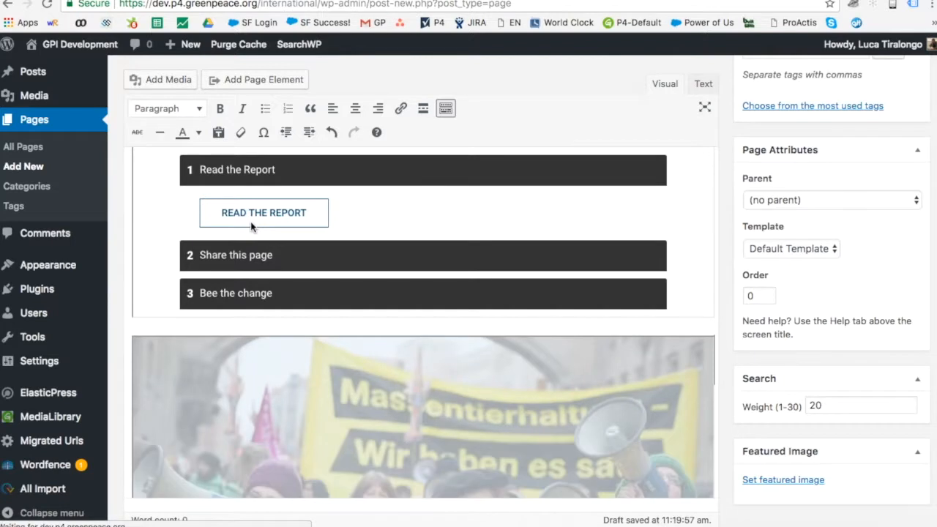
Copy the page title "Save the bees" into the Header Title of the Page Header Fields
scroll(251, 227, down, 2)
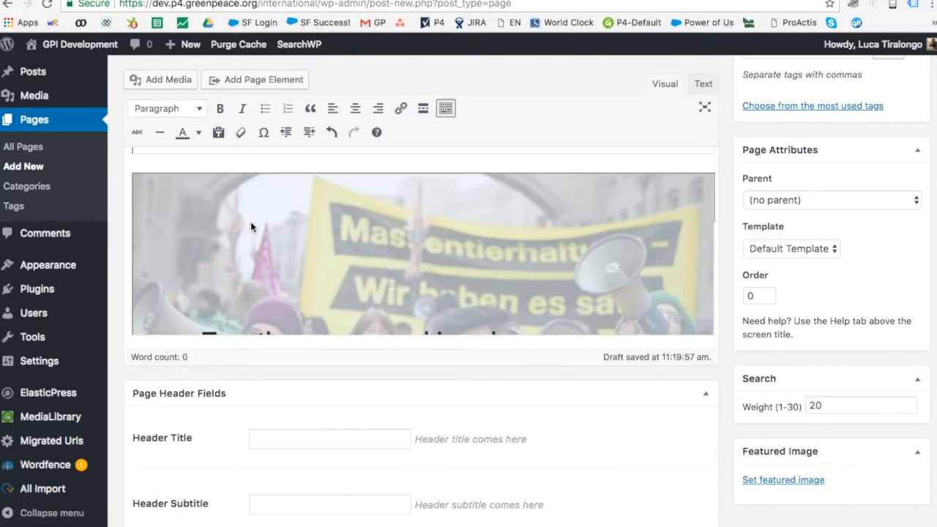
scroll(251, 227, down, 1)
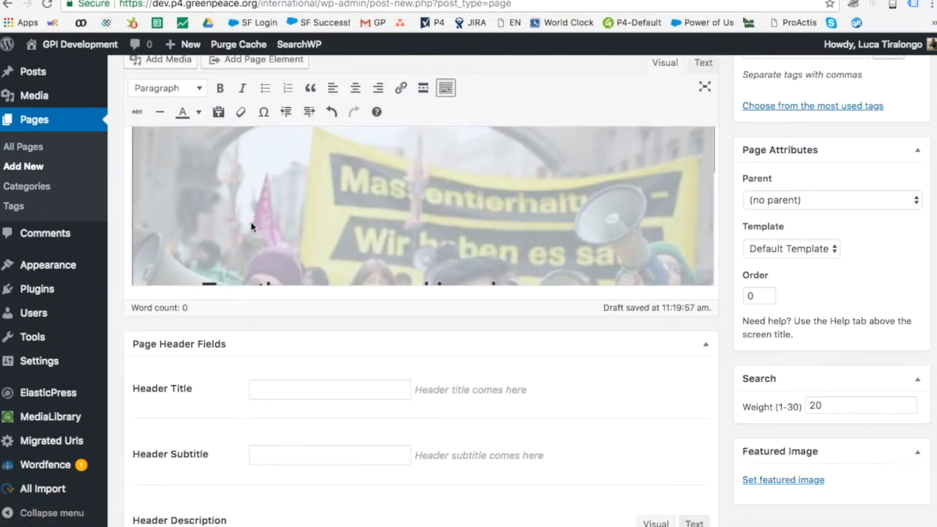
scroll(252, 227, down, 3)
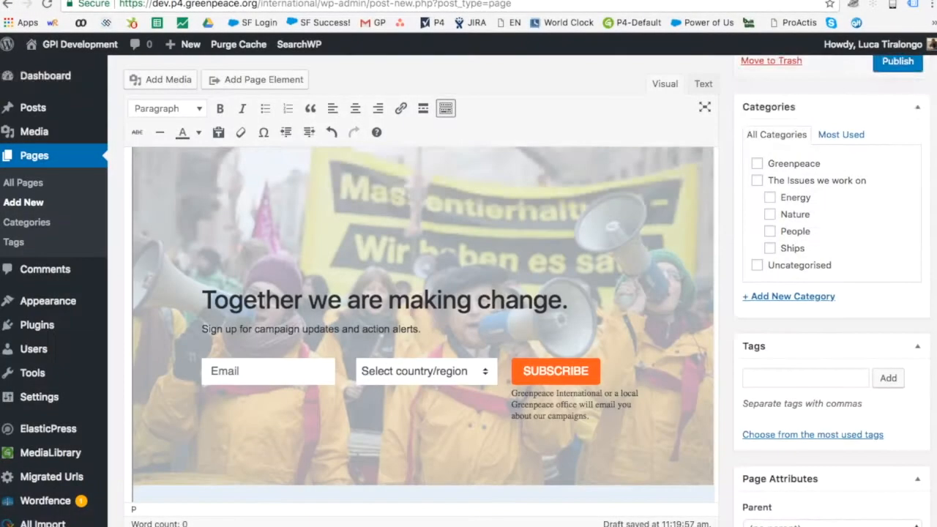
scroll(423, 330, down, 10)
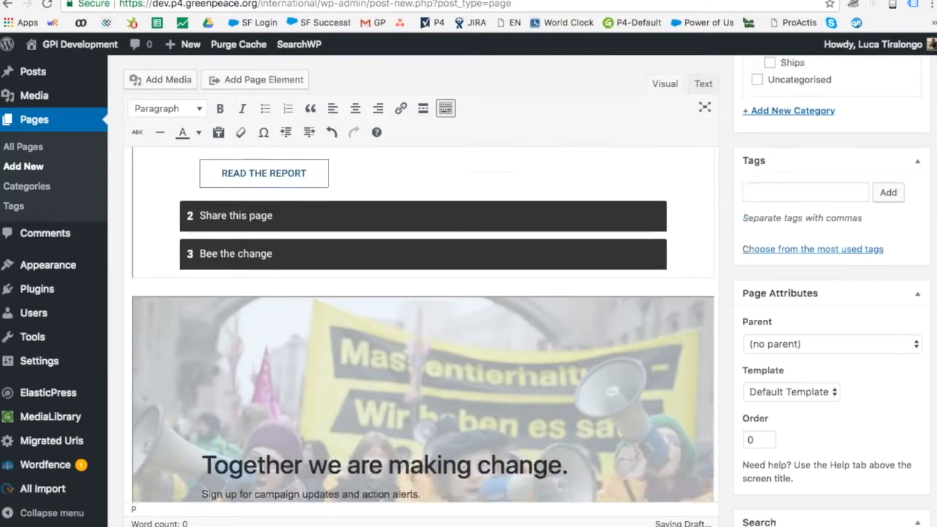
scroll(248, 228, down, 10)
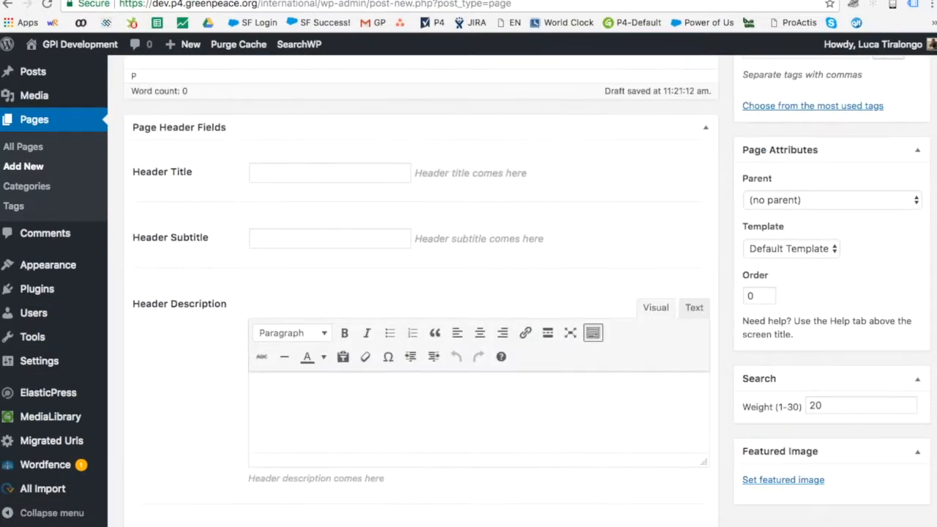
scroll(279, 192, up, 3)
scroll(279, 191, up, 15)
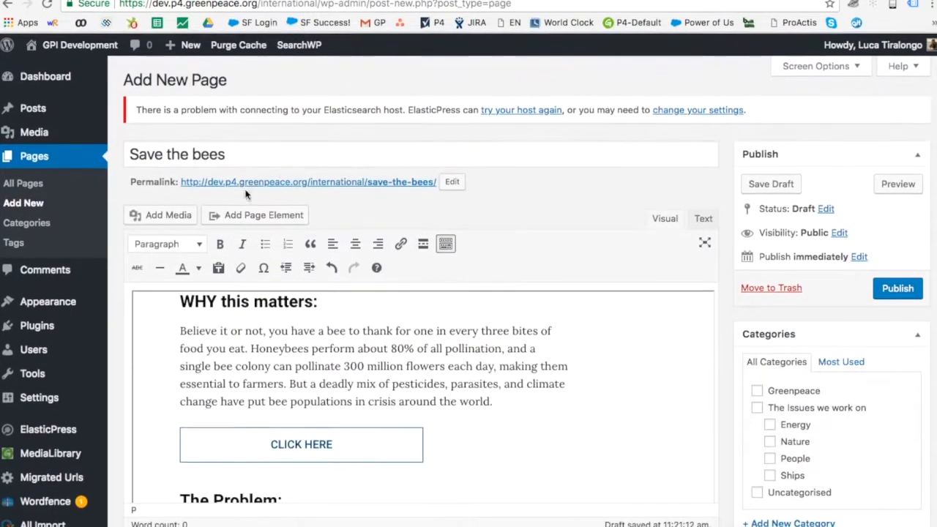
click(242, 154)
key(super+a)
key(super+c)
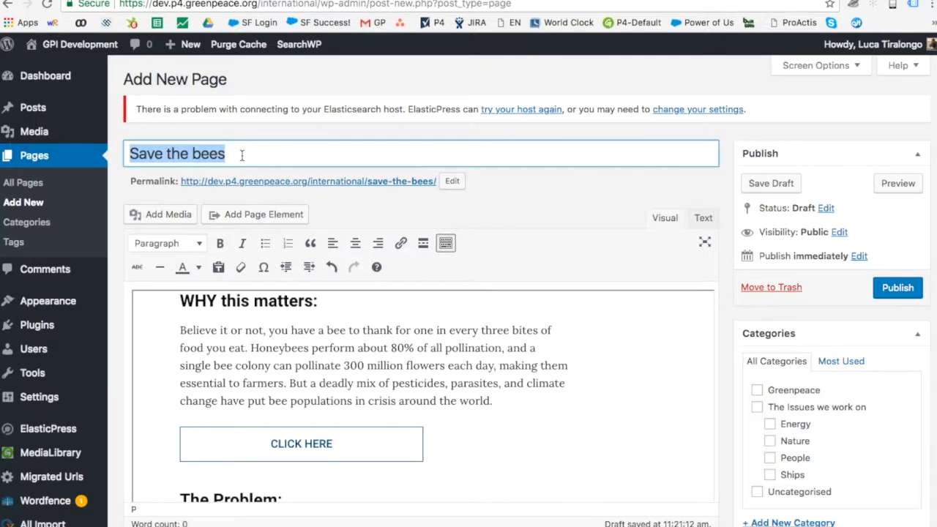
scroll(242, 154, down, 12)
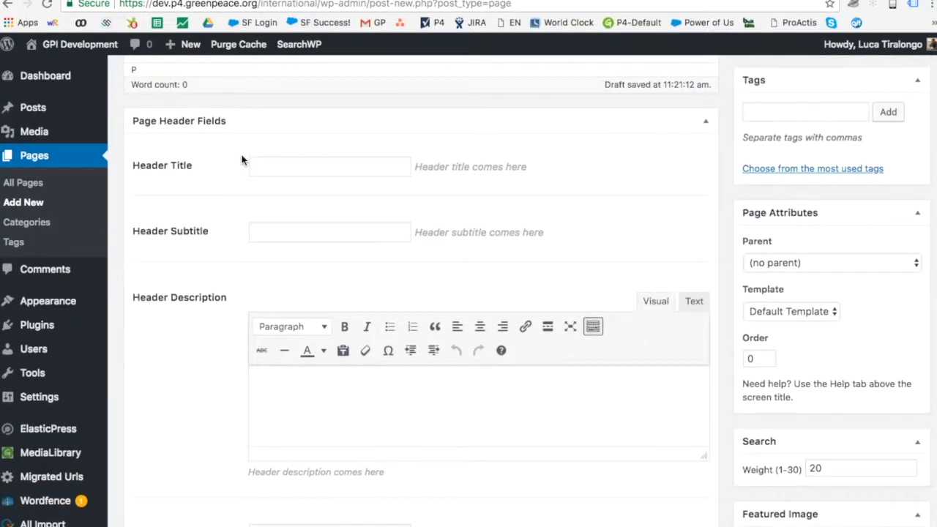
click(272, 164)
key(super+v)
Fill the Header Subtitle with "Avoid pesticides to save pollinators" from the Sub line of the drafted document
click(347, 233)
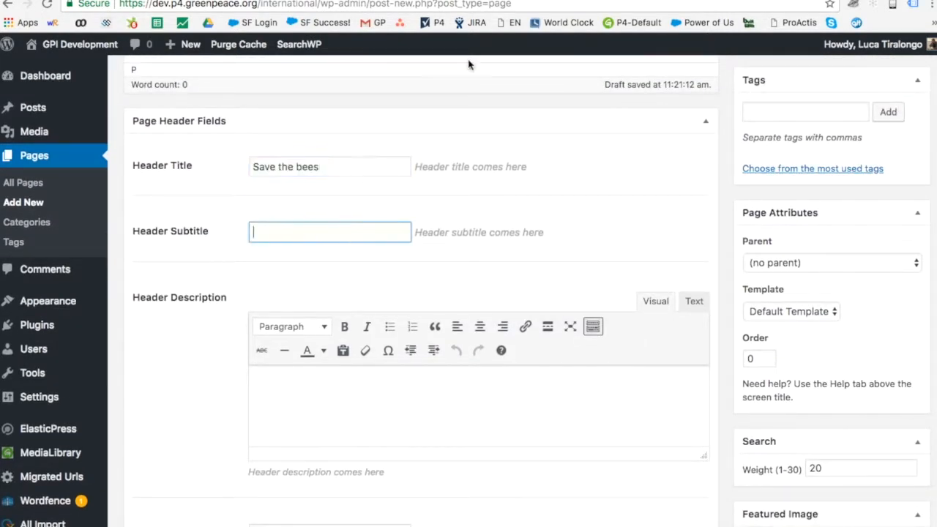
key(ctrl+Tab)
scroll(311, 262, up, 15)
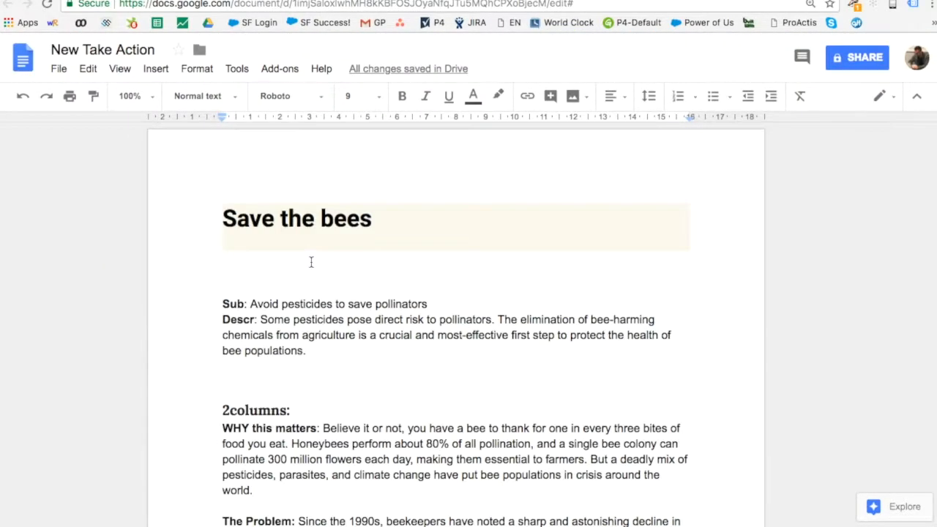
drag(250, 304, 432, 305)
key(super+c)
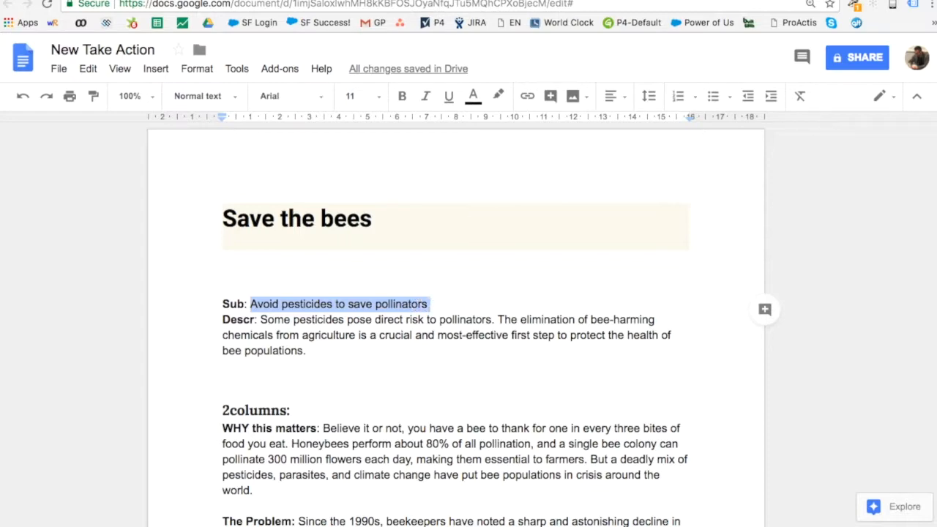
key(ctrl+Tab)
key(super+v)
Fill the Header Description with the Descr paragraph about pesticides and pollinators from the drafted document
click(274, 404)
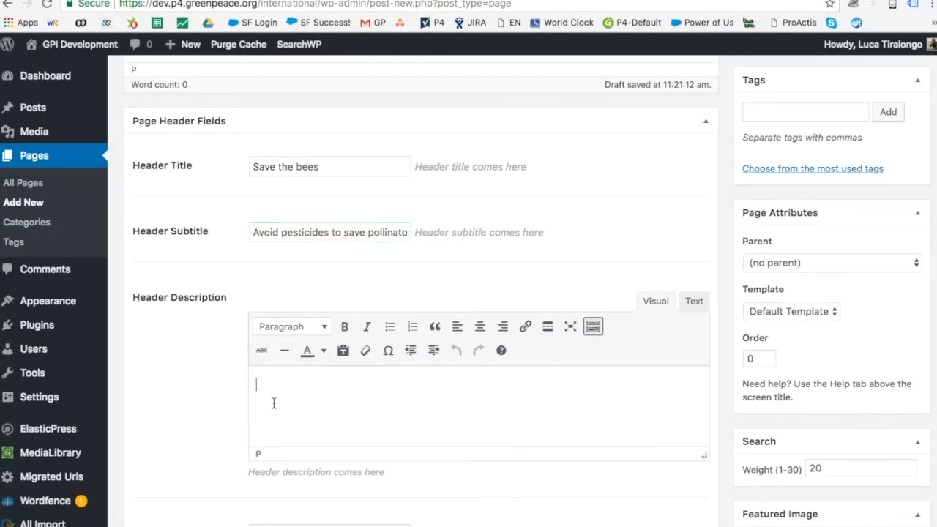
key(ctrl+shift+Tab)
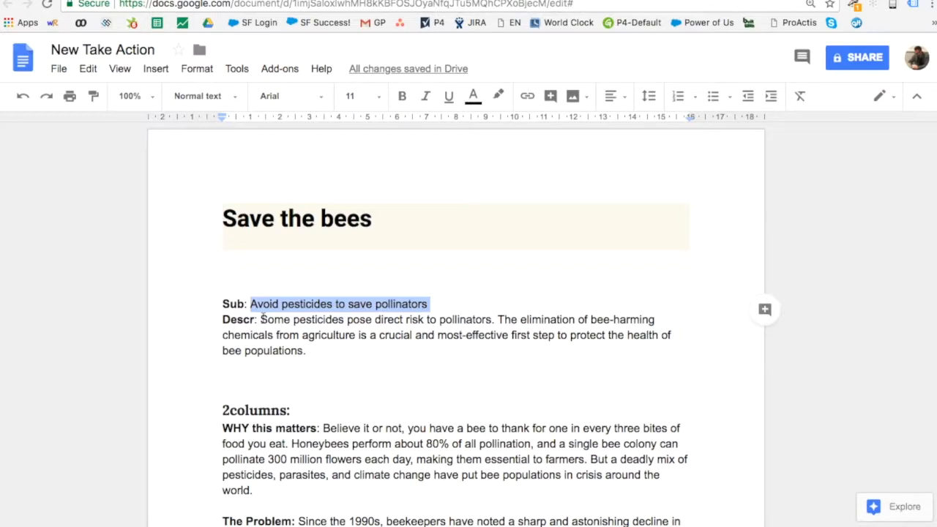
drag(262, 318, 310, 354)
key(super+c)
key(ctrl+Tab)
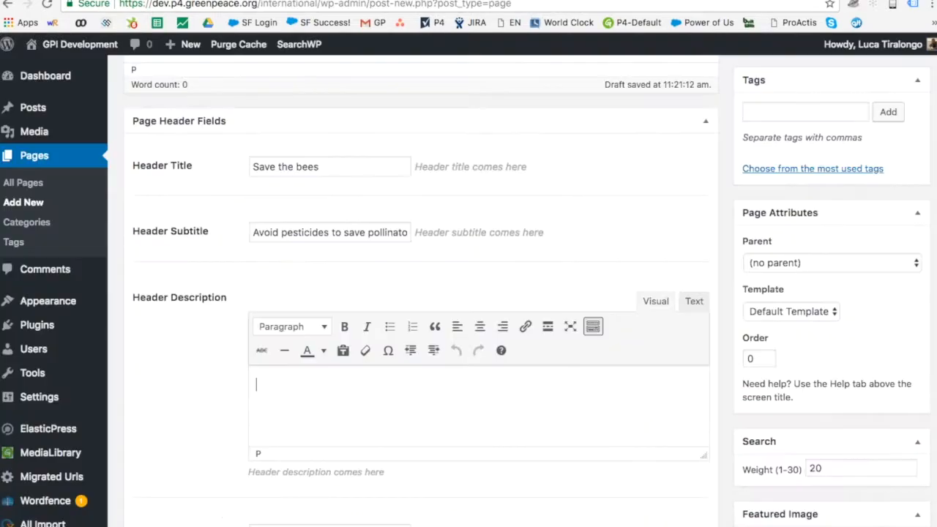
key(super+v)
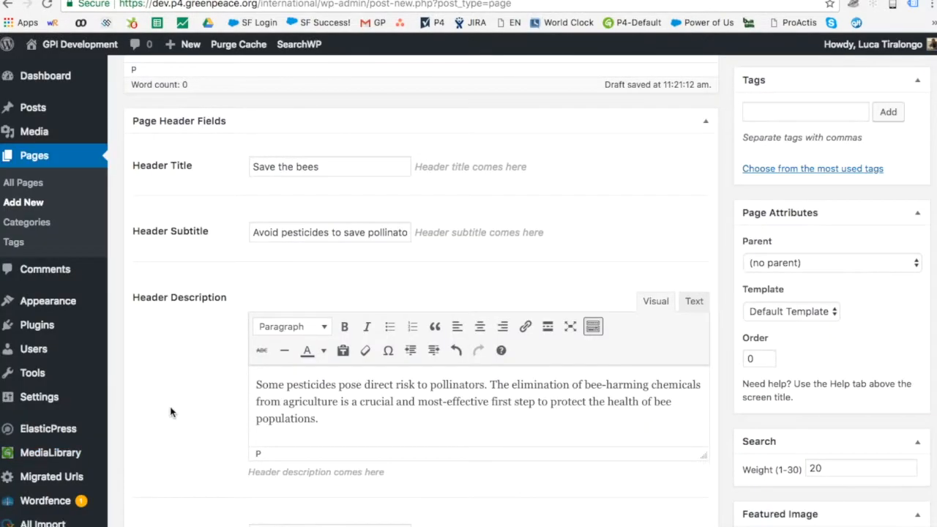
Go from the Header Button Title field to the live Greenpeace site's Act page and examine its header button
scroll(170, 412, down, 5)
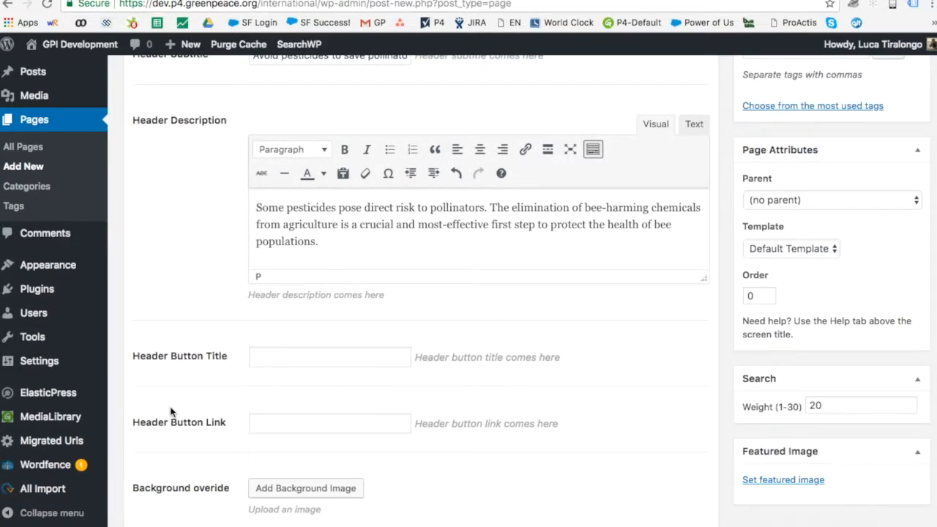
click(290, 354)
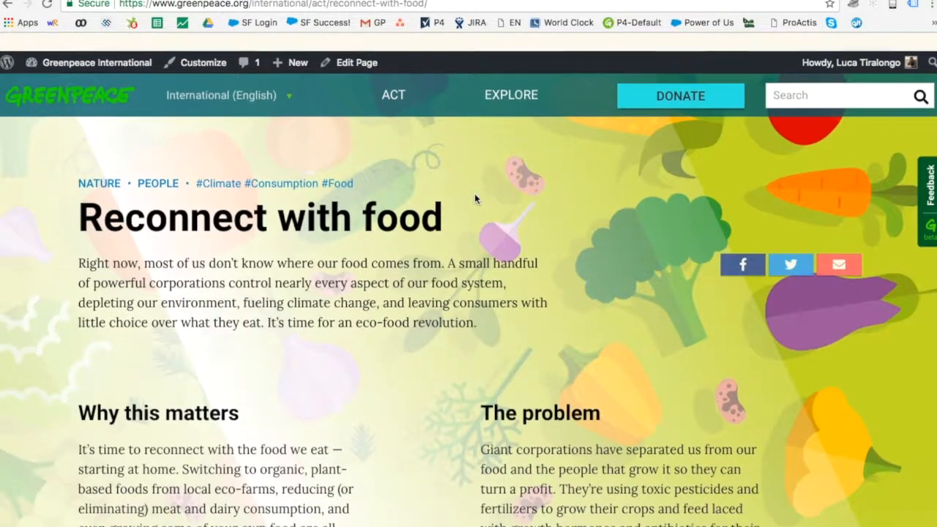
scroll(475, 194, down, 1)
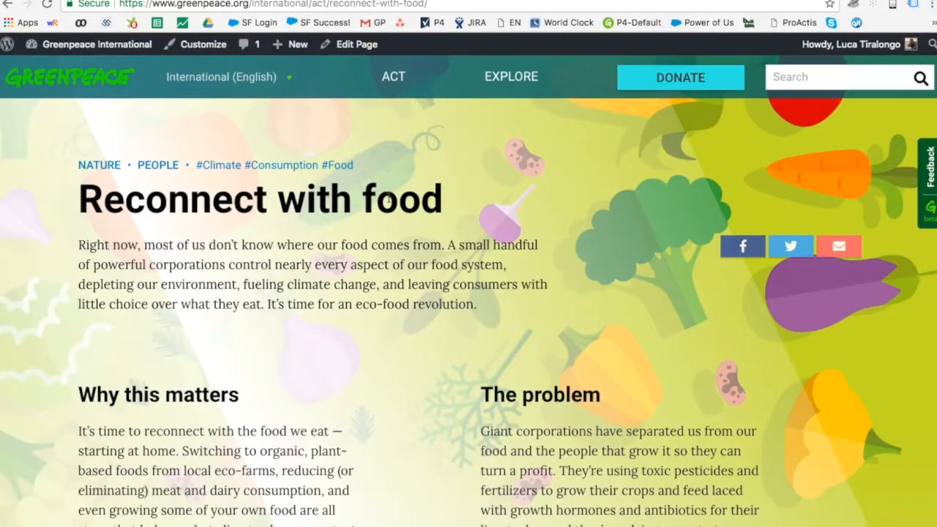
click(393, 76)
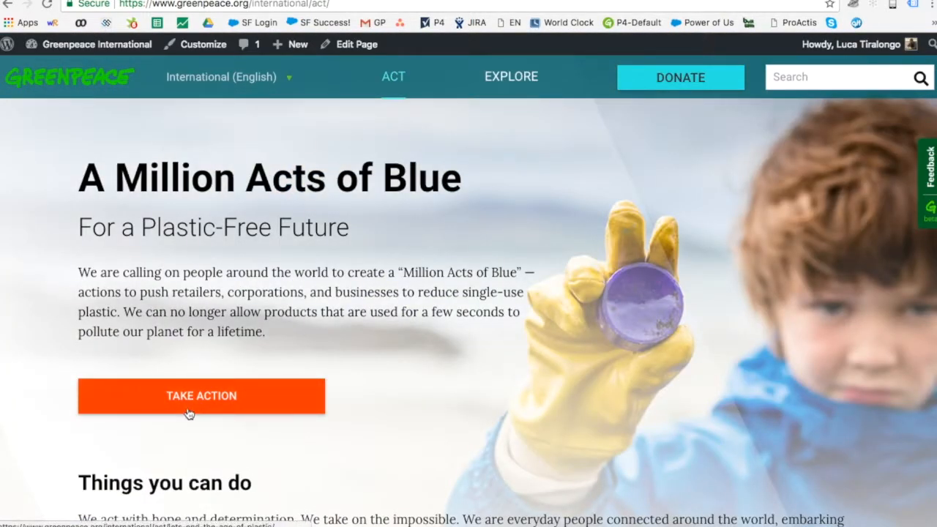
scroll(188, 413, down, 5)
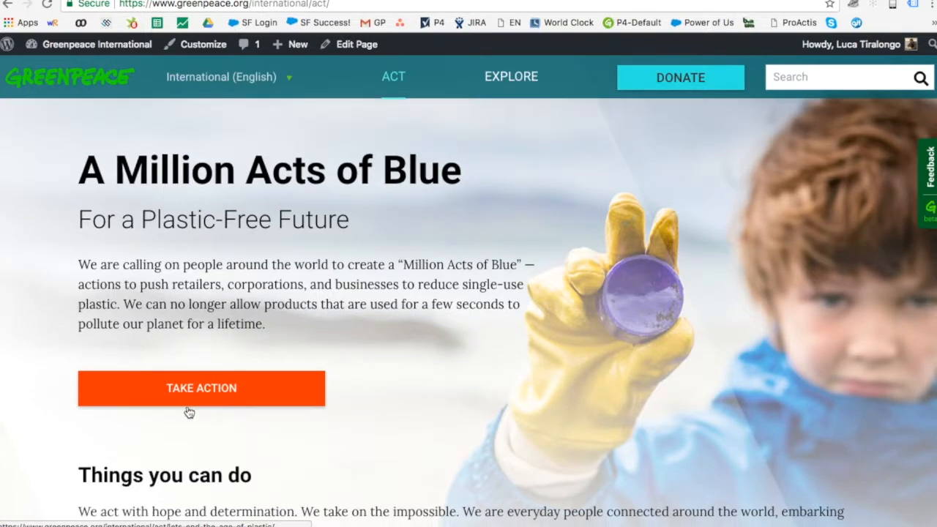
Compare the header buttons of the live Break Free and A Million Acts of Blue pages and return to the draft's header button fields
scroll(188, 412, down, 1)
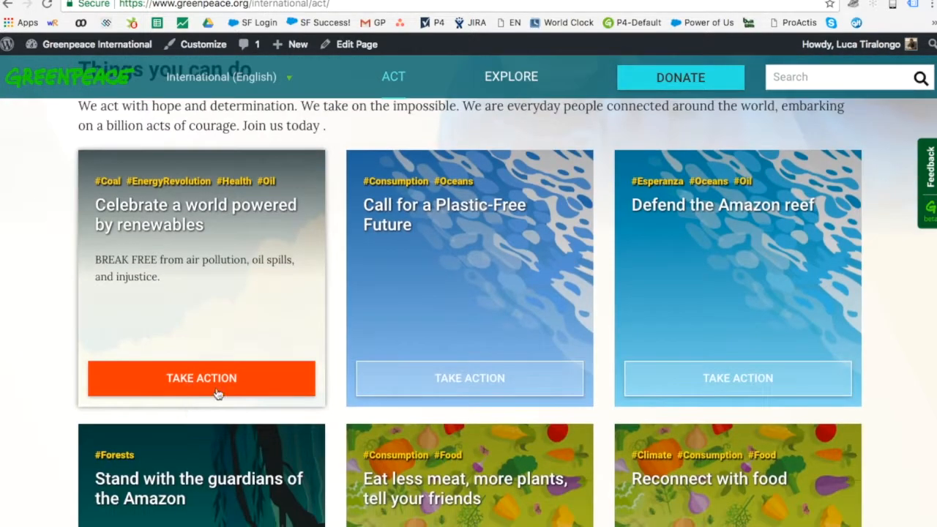
click(250, 384)
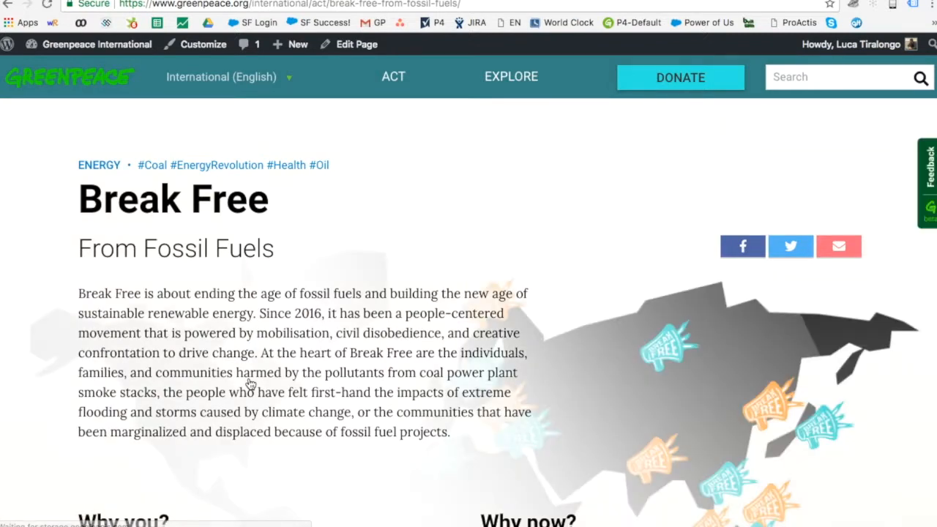
click(393, 76)
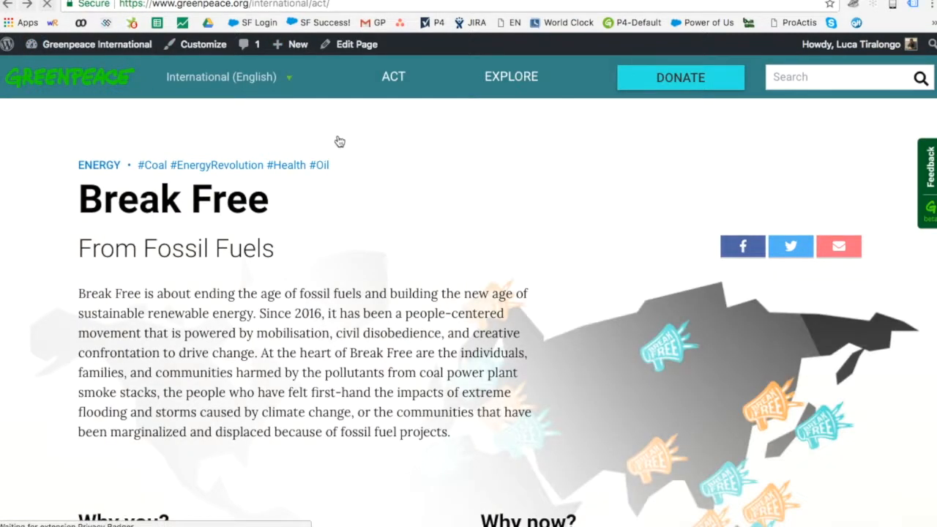
scroll(385, 213, down, 3)
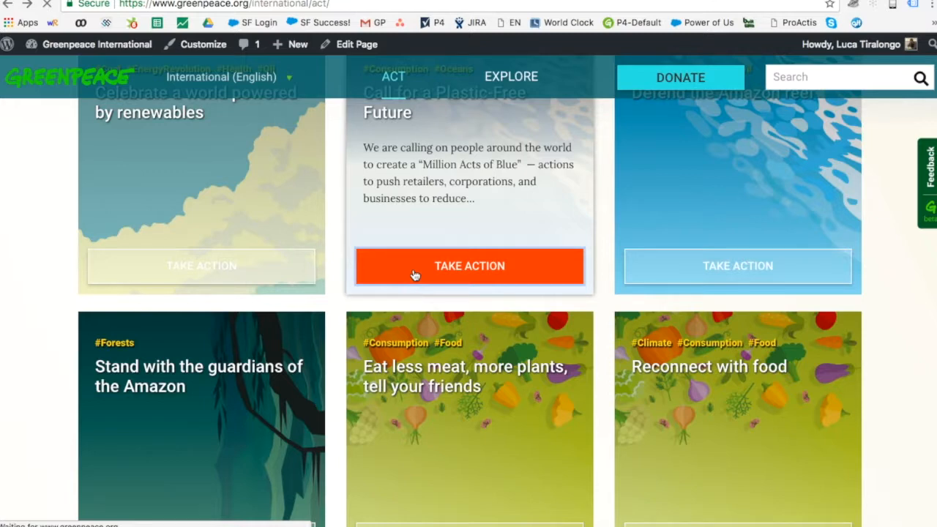
click(414, 275)
scroll(632, 206, down, 2)
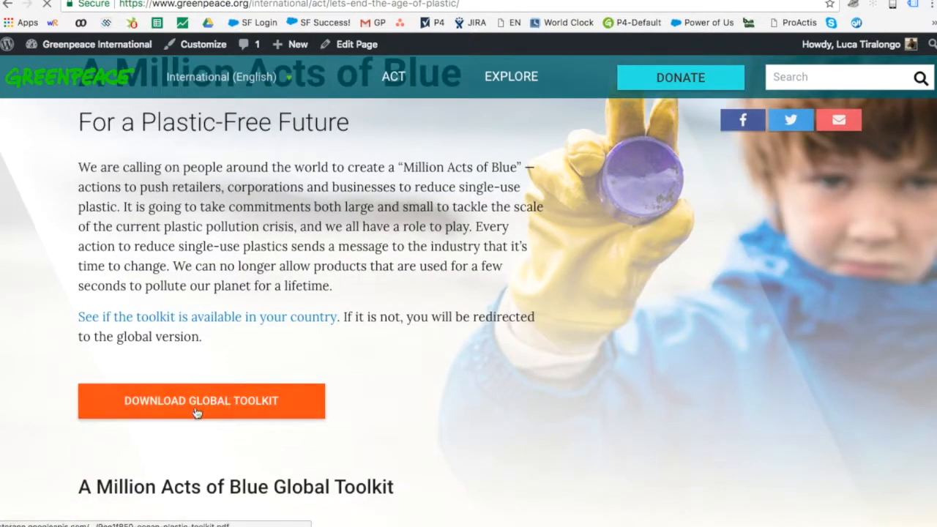
scroll(244, 284, up, 2)
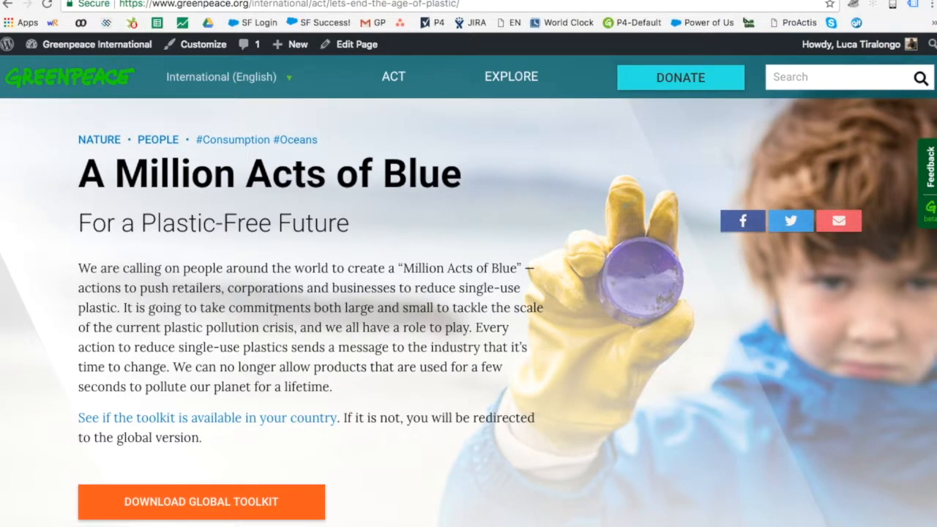
scroll(274, 311, down, 3)
scroll(275, 315, down, 1)
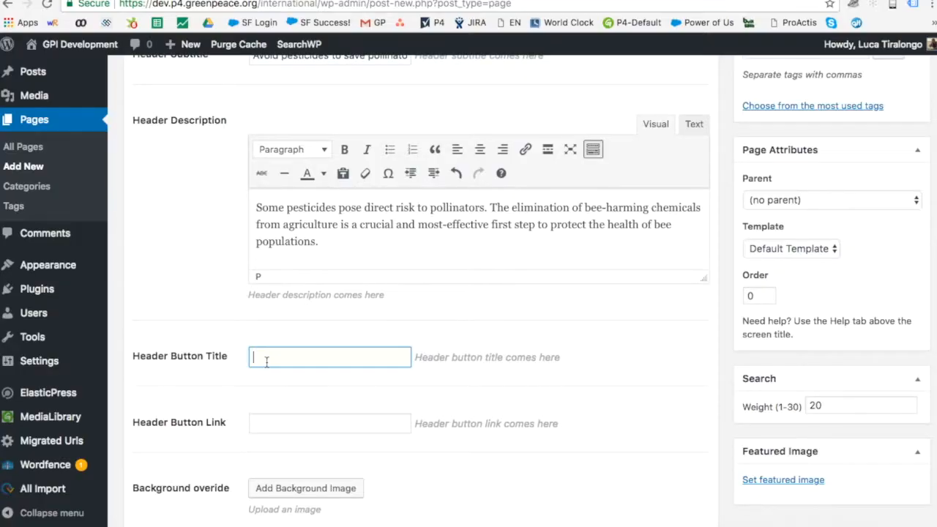
click(271, 418)
click(564, 393)
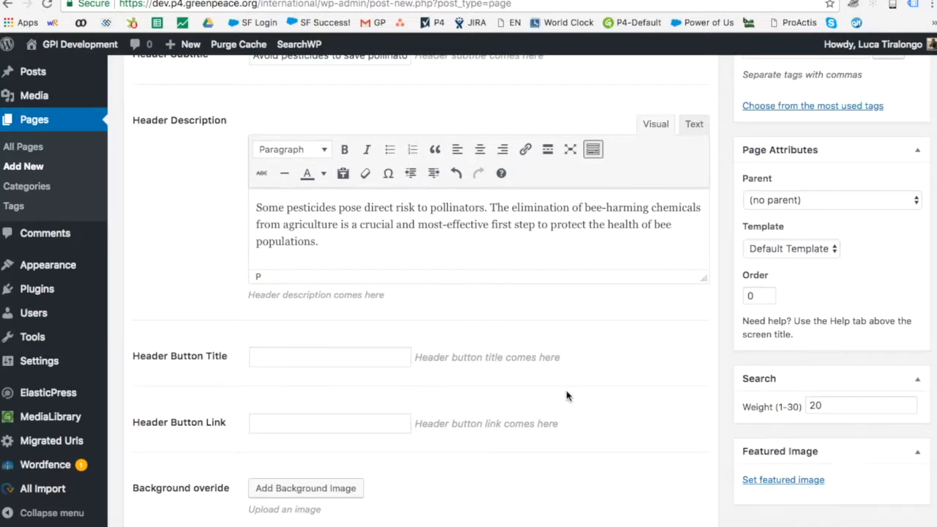
Find the vegetable stall image GP0STP6SI.jpg by searching the media library for "market" and set it as the page header's background image
scroll(566, 396, down, 3)
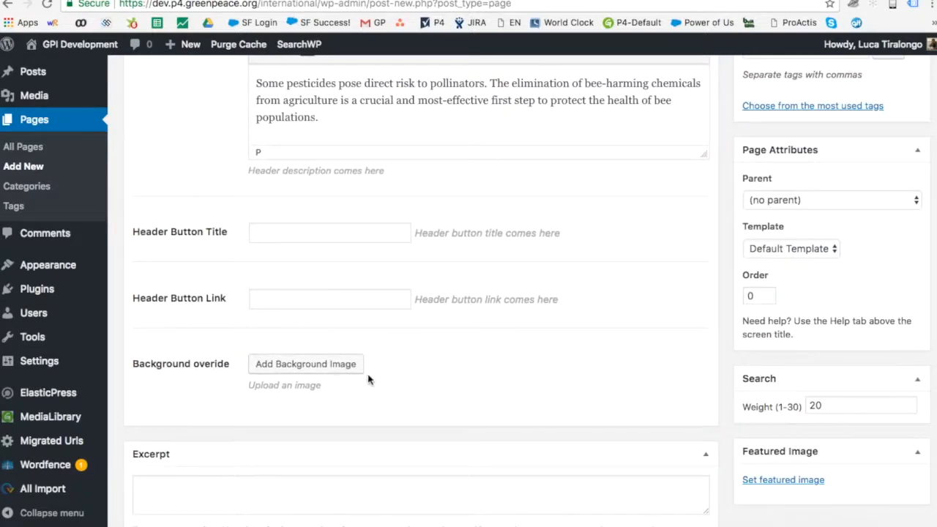
click(323, 372)
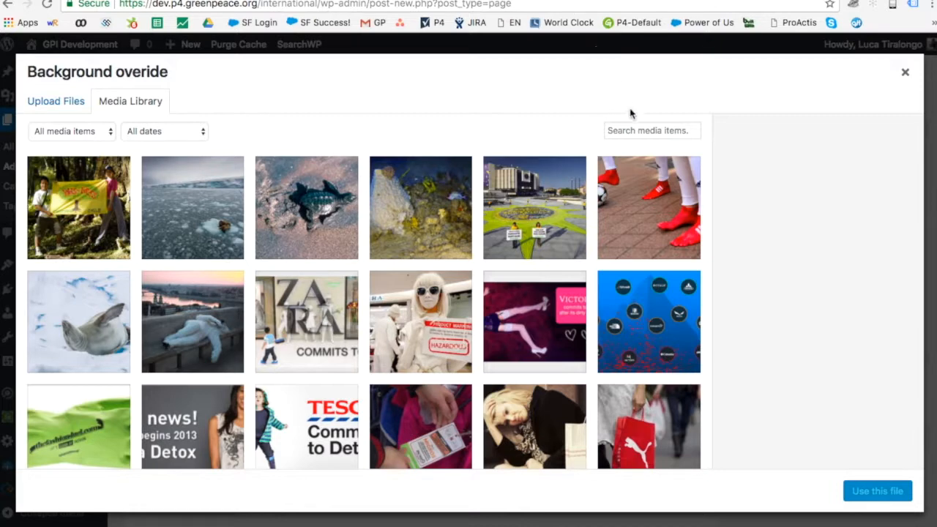
click(635, 131)
text(mark)
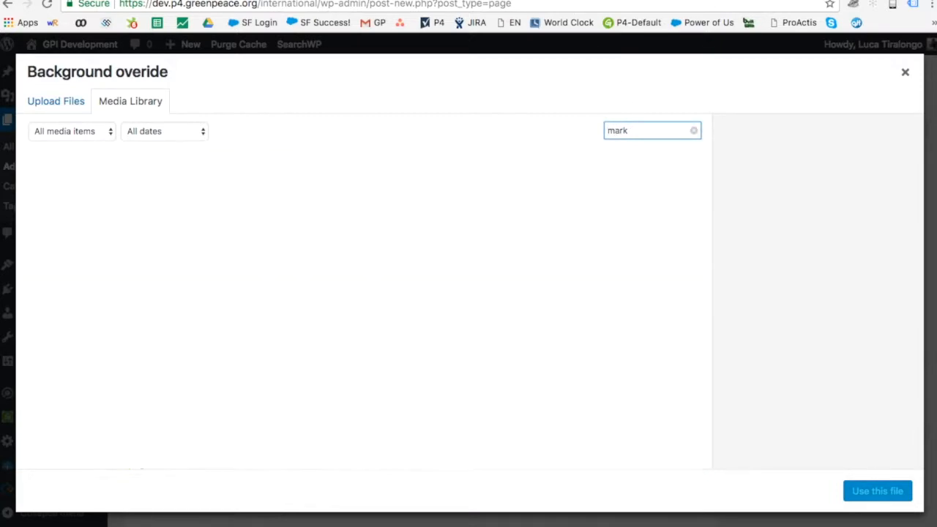
text(et)
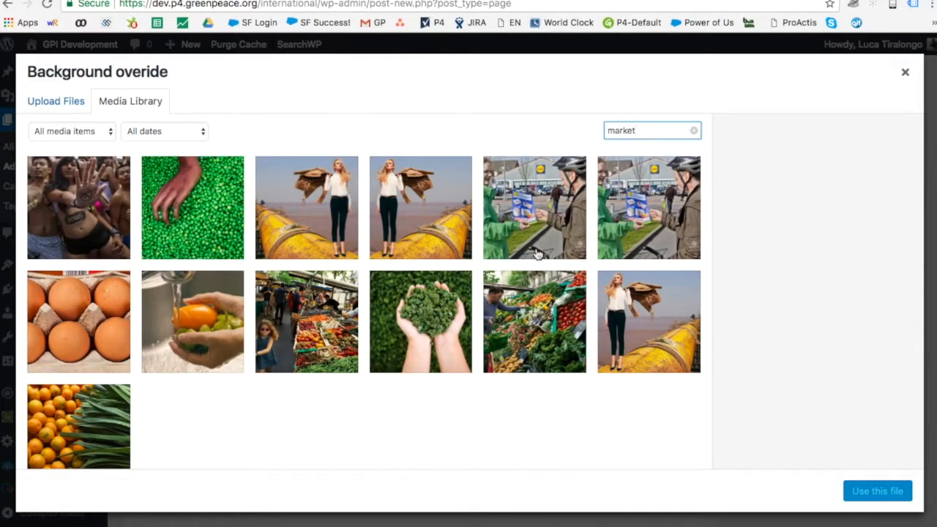
click(522, 310)
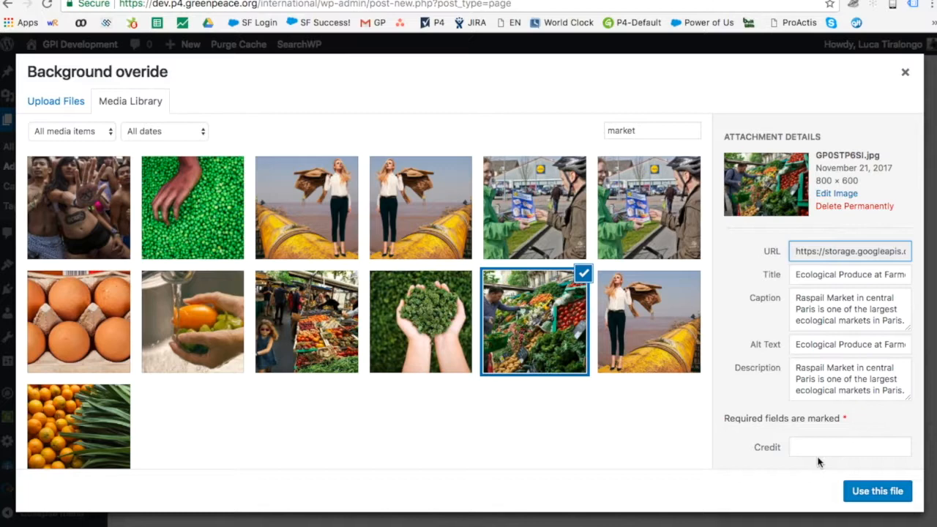
click(875, 491)
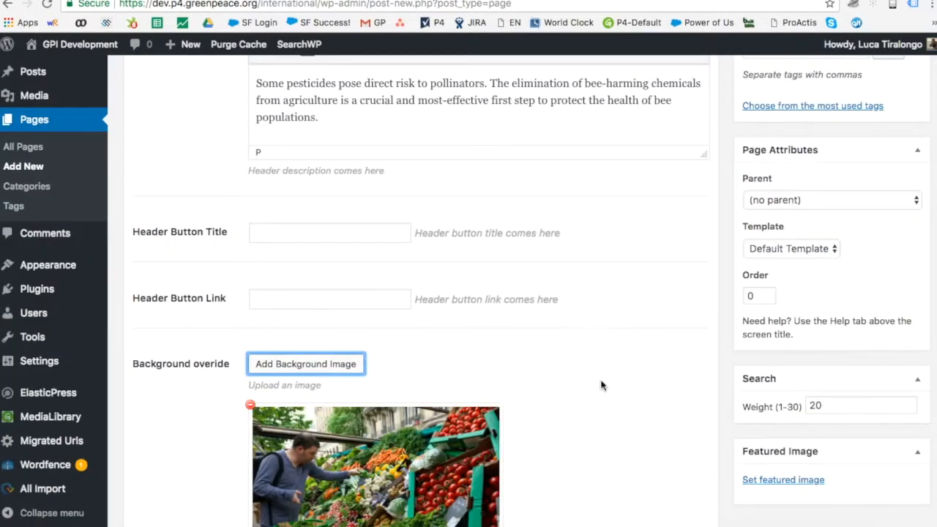
scroll(601, 385, down, 3)
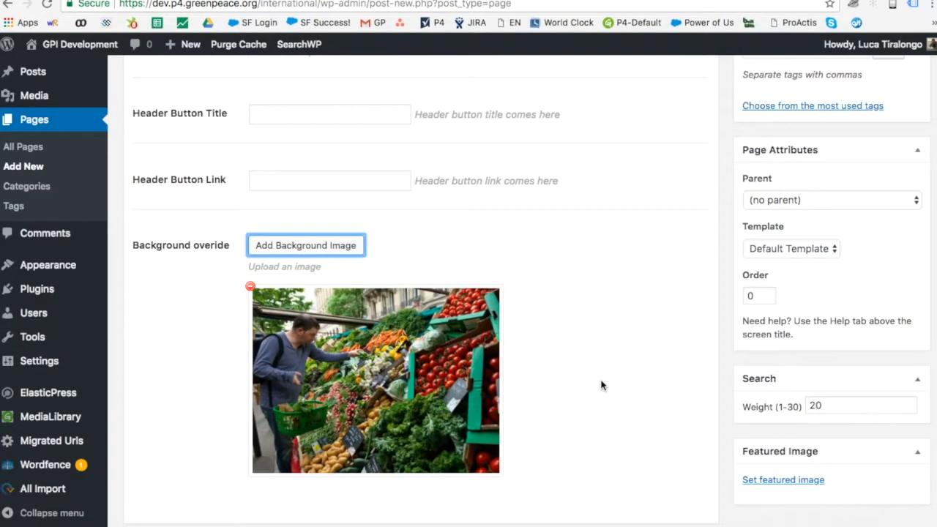
Select the Header Subtitle text for use in the page's Excerpt
scroll(602, 384, down, 1)
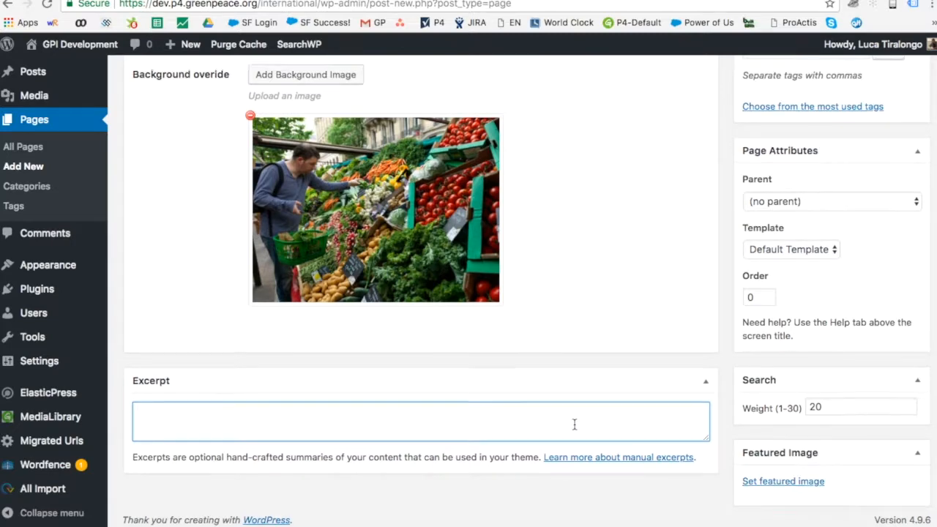
scroll(575, 425, up, 10)
scroll(575, 430, up, 1)
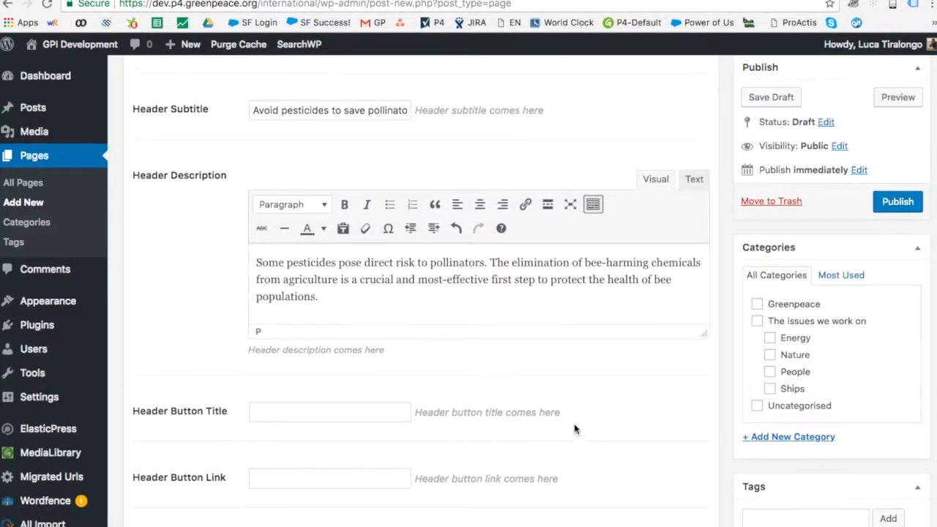
click(343, 114)
triple_click(343, 115)
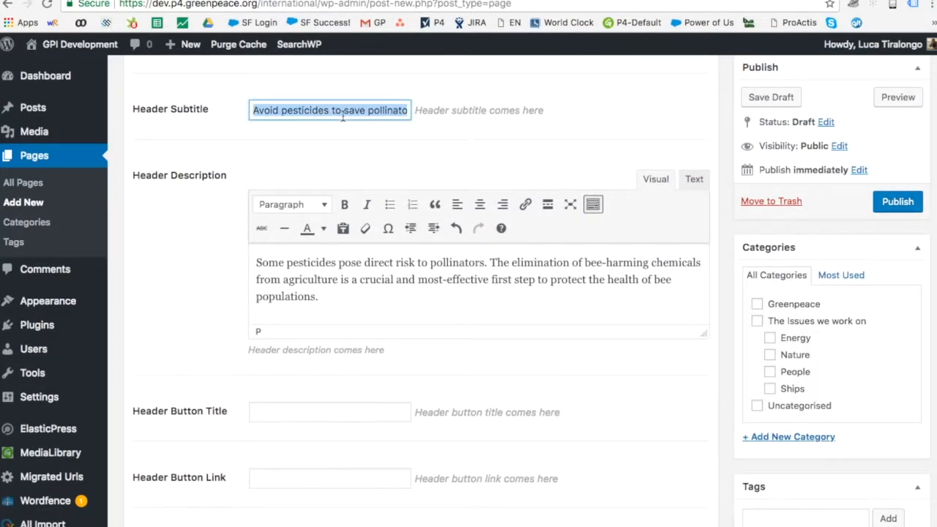
scroll(343, 116, down, 12)
scroll(245, 307, up, 1)
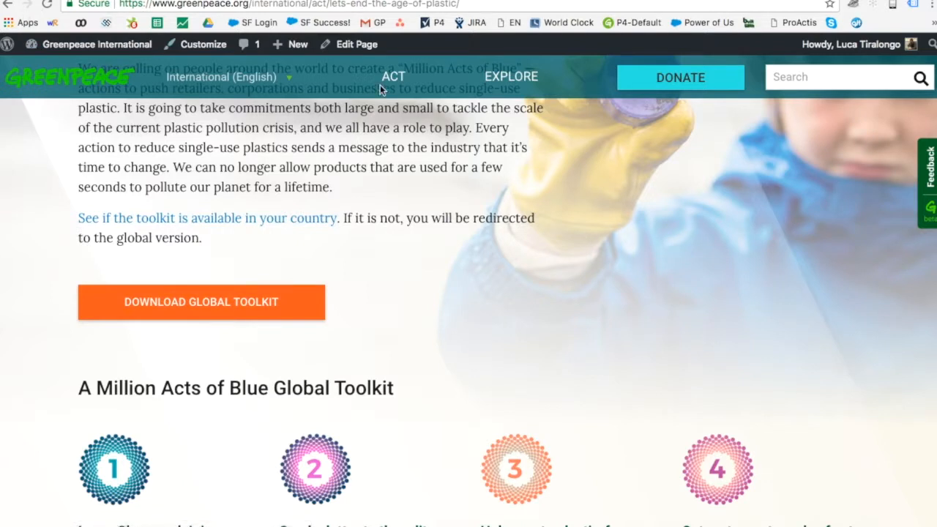
Examine how excerpts are displayed on the Take Action cards under "Things you can do" on the live Act page
click(382, 82)
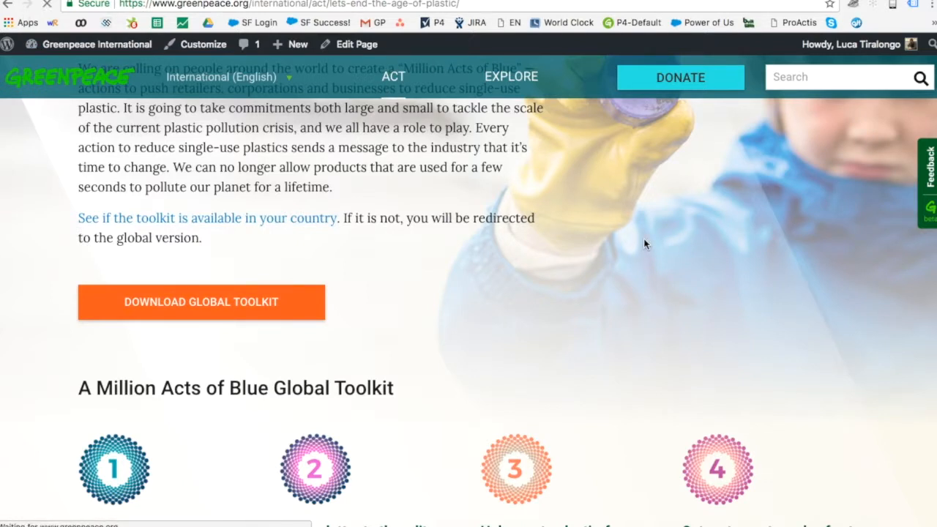
scroll(645, 244, down, 4)
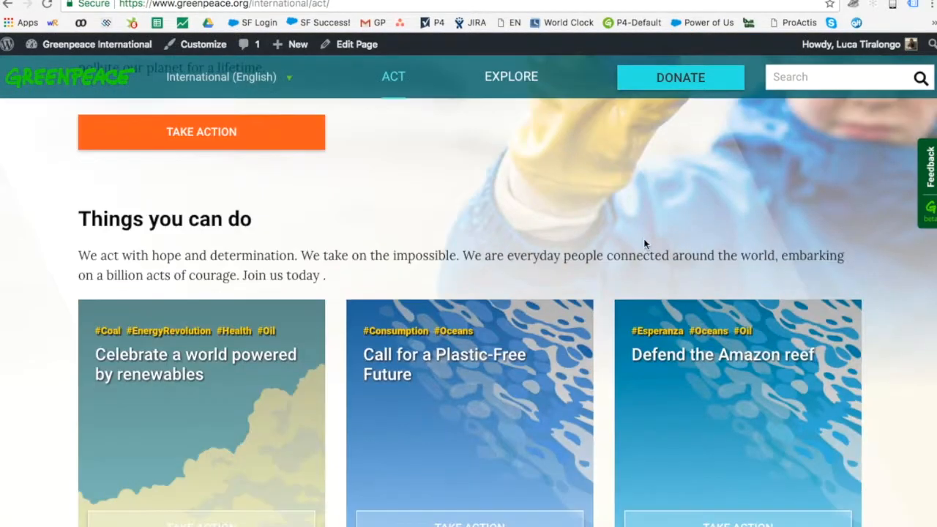
scroll(851, 179, down, 2)
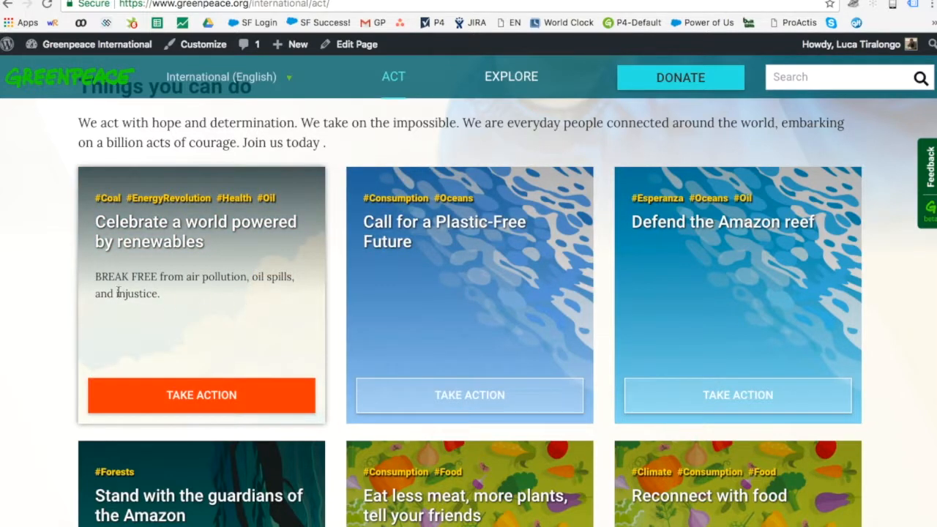
drag(96, 280, 176, 297)
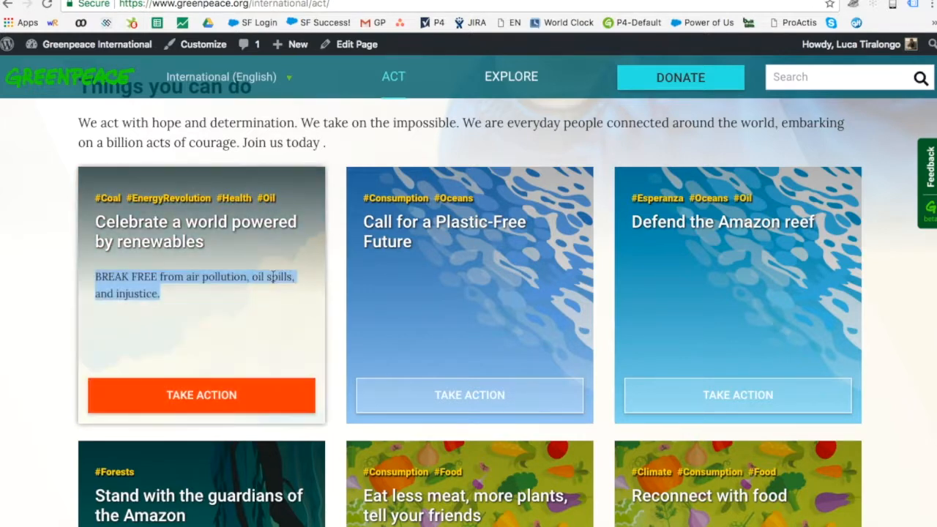
mouse_move(390, 270)
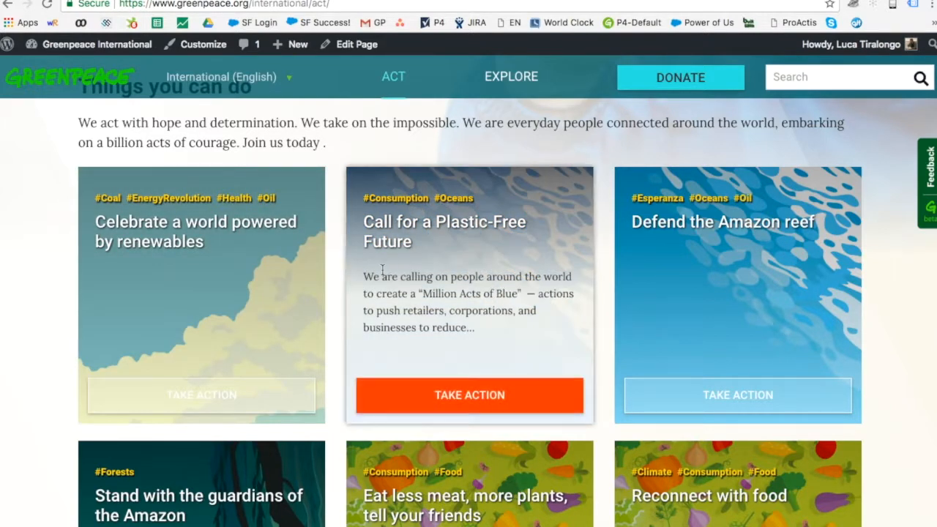
drag(365, 274, 474, 369)
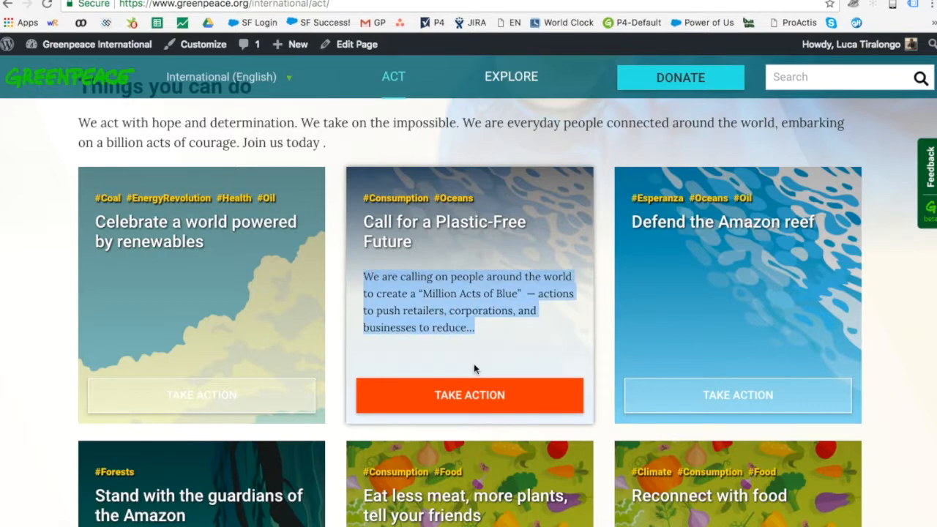
mouse_move(680, 272)
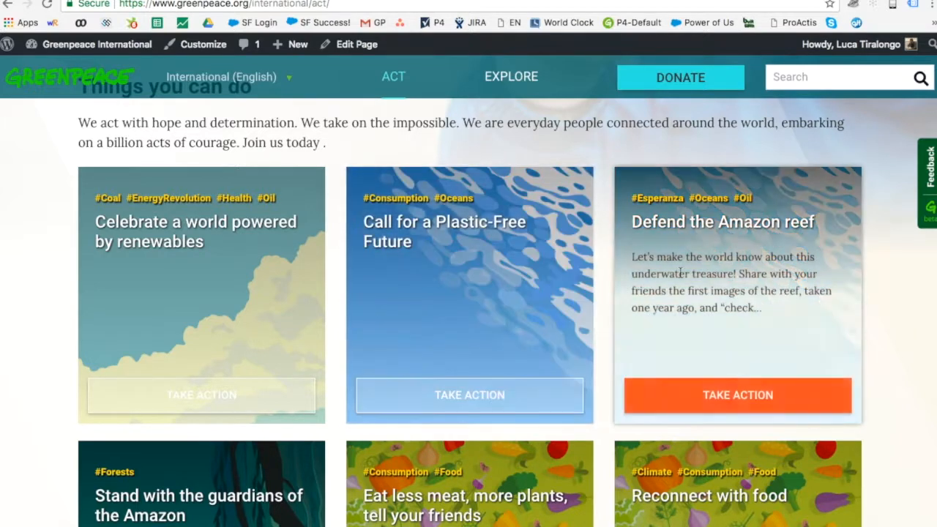
scroll(680, 273, down, 2)
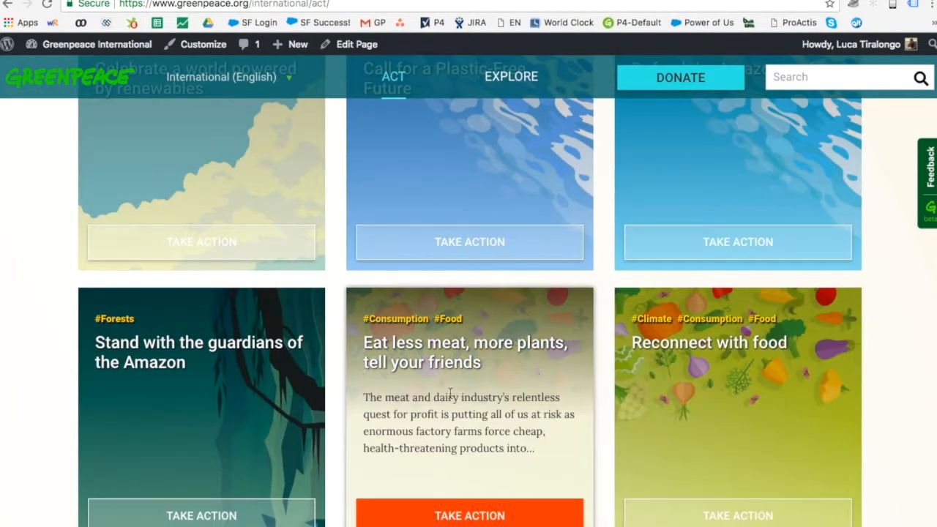
mouse_move(270, 416)
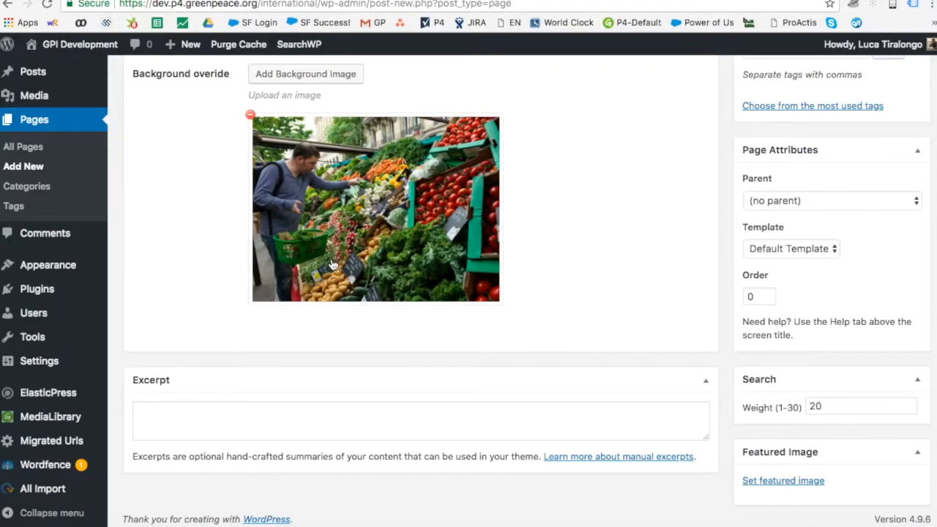
Copy the Header Subtitle "Avoid pesticides to save pollinators" into the draft page's Excerpt
scroll(336, 264, up, 4)
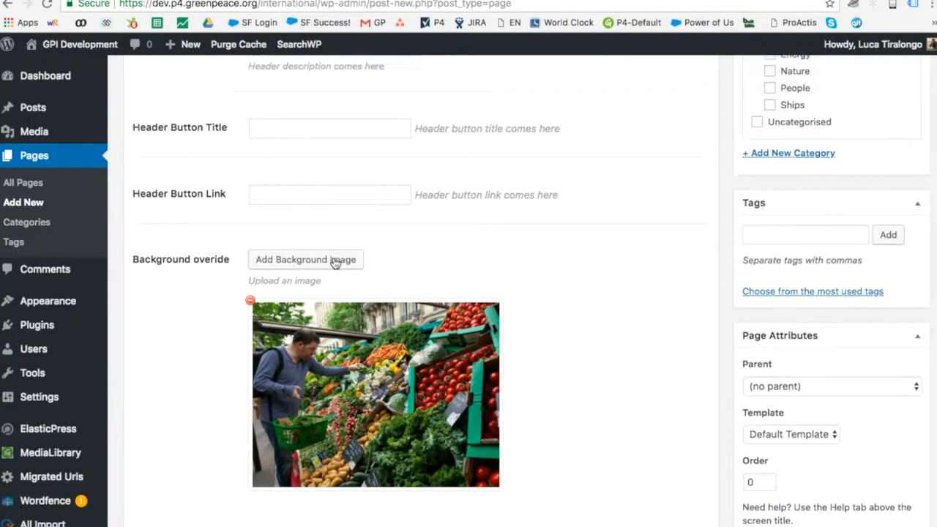
scroll(335, 263, up, 5)
triple_click(327, 263)
scroll(327, 264, down, 5)
scroll(303, 433, down, 3)
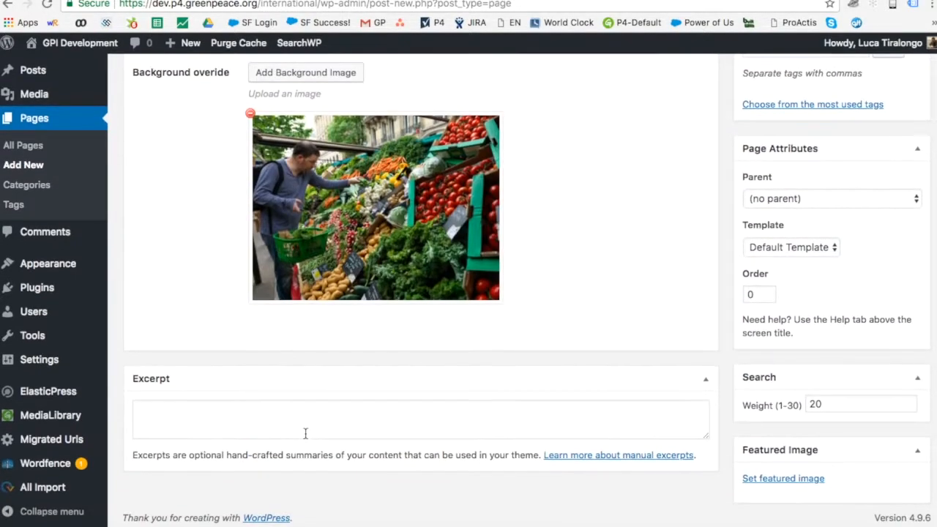
click(306, 433)
text(Avoid pesticides to save pollinators)
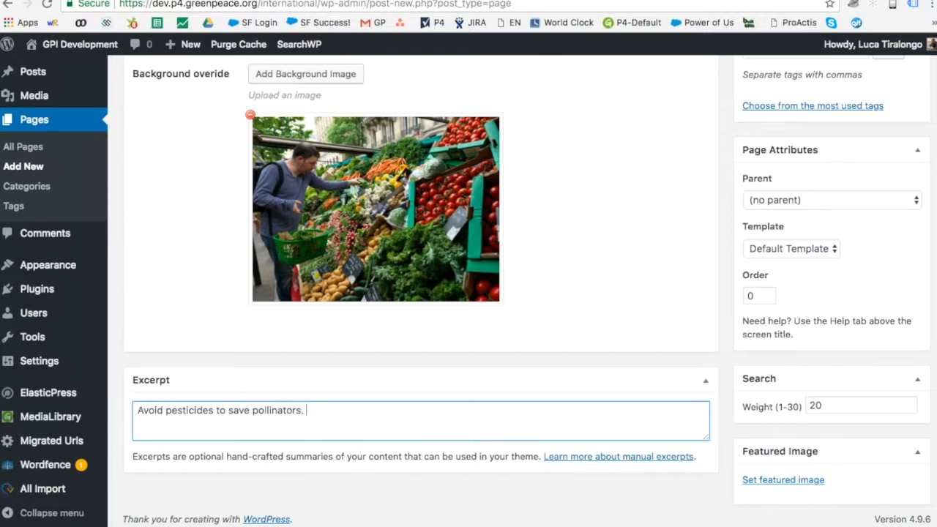
Extend the Excerpt with the sentence "Make the difference in 3 small steps."
text(Make the difference )
text(i)
key(BackSpace)
key(BackSpace)
text(ifference in)
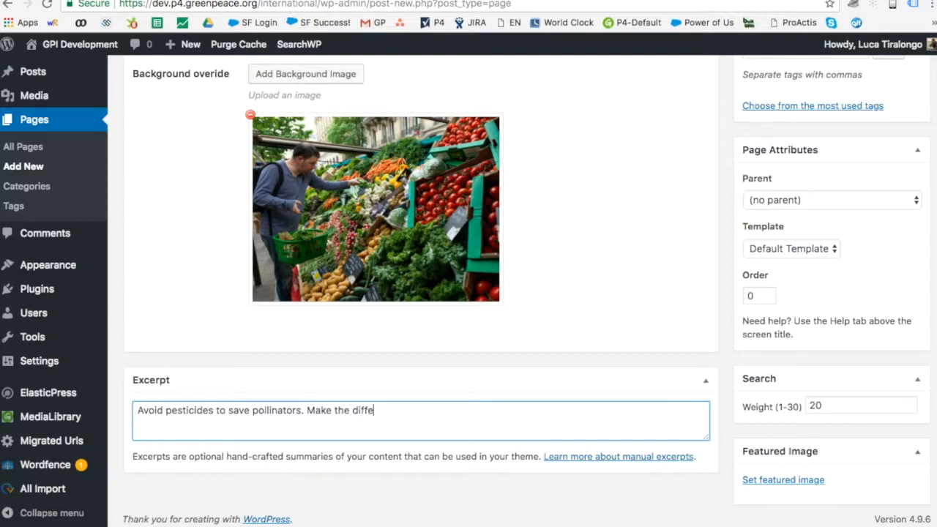
text( 4 small)
text( t)
key(BackSpace)
text(s)
key(BackSpace)
key(BackSpace)
key(BackSpace)
key(BackSpace)
text(3 small steps.)
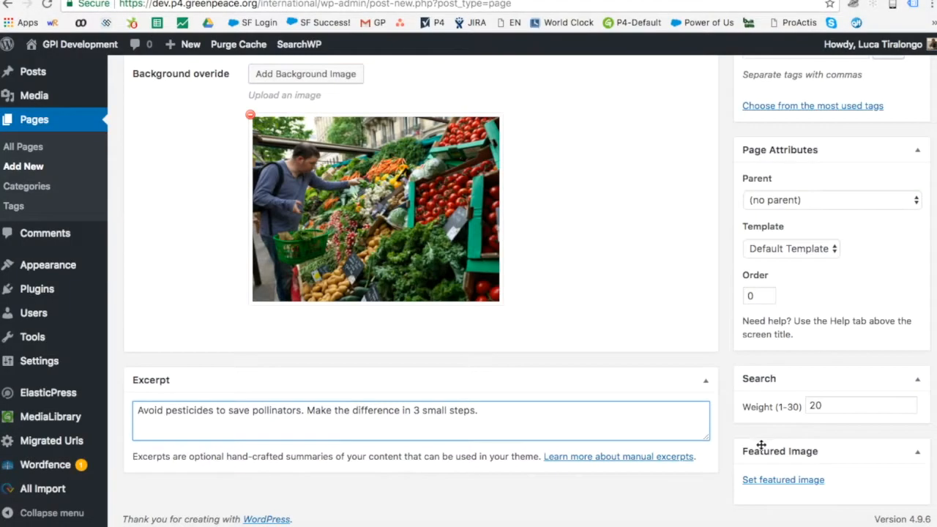
Assign the Save the bees page to the Nature category
scroll(701, 279, up, 15)
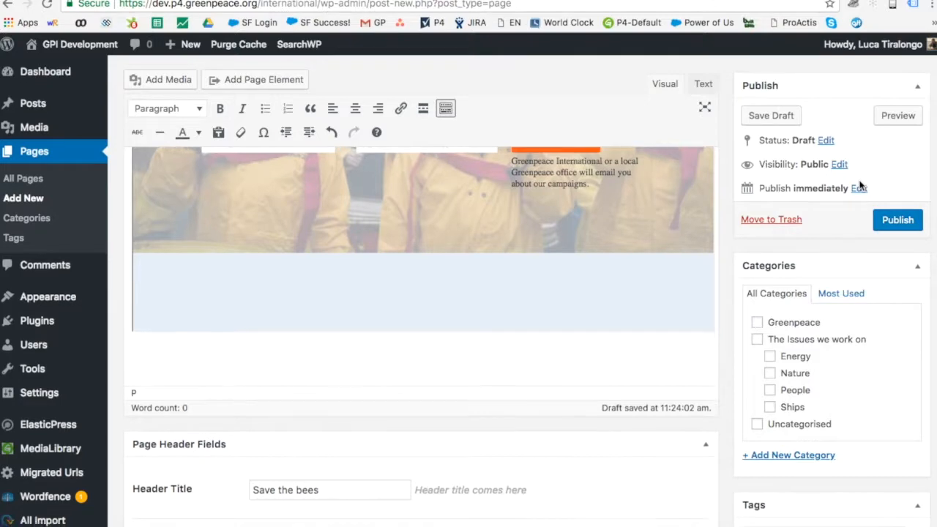
scroll(861, 186, down, 3)
scroll(861, 186, down, 4)
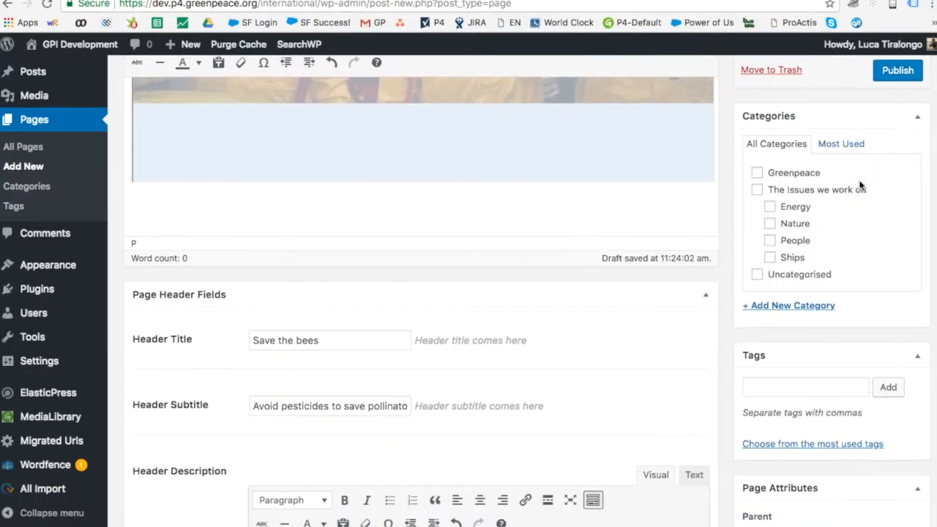
scroll(861, 186, up, 1)
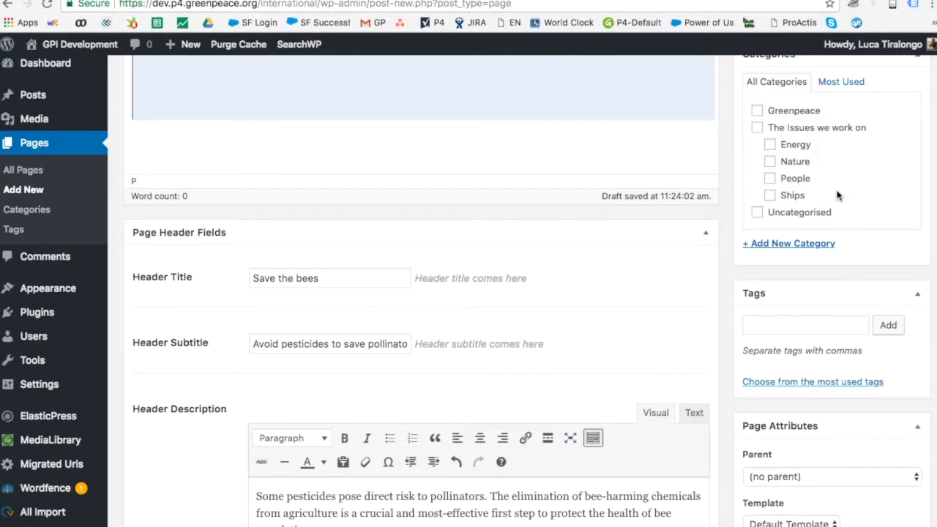
click(771, 163)
Add the existing tag Food to the page and show the most used tags
click(813, 328)
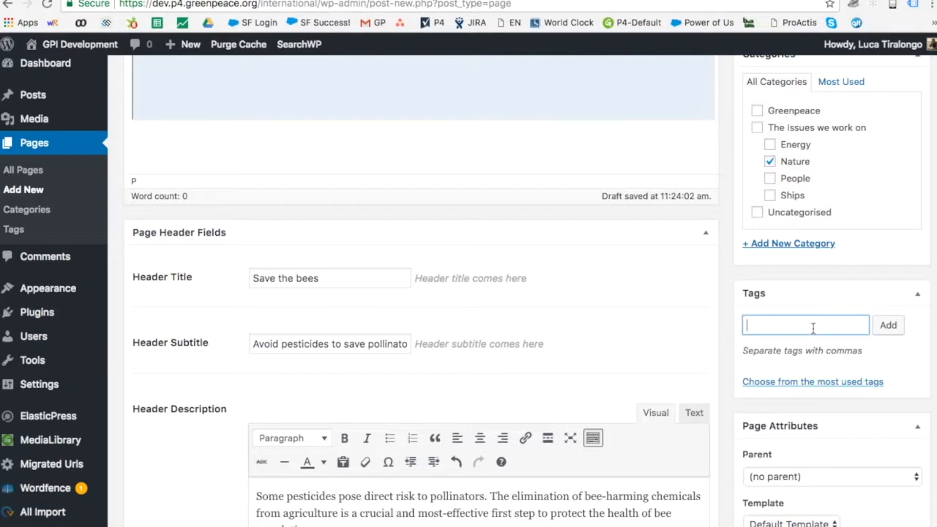
text(Food)
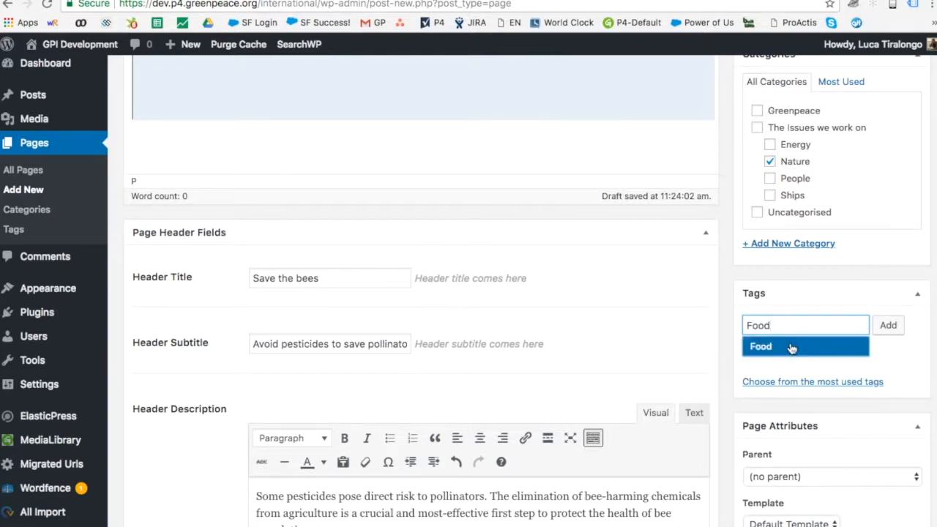
click(790, 348)
click(882, 327)
click(823, 405)
scroll(823, 404, down, 5)
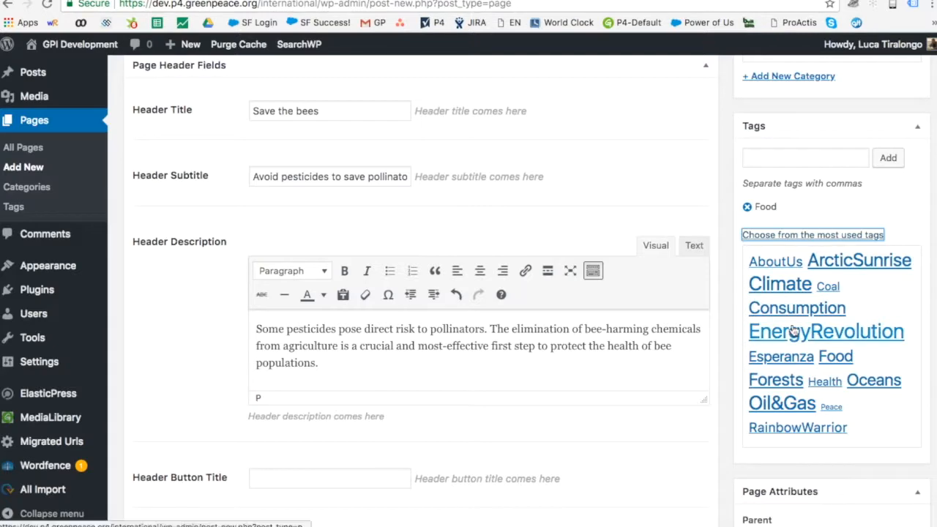
Set Act as the parent of the Save the bees page
scroll(827, 355, down, 5)
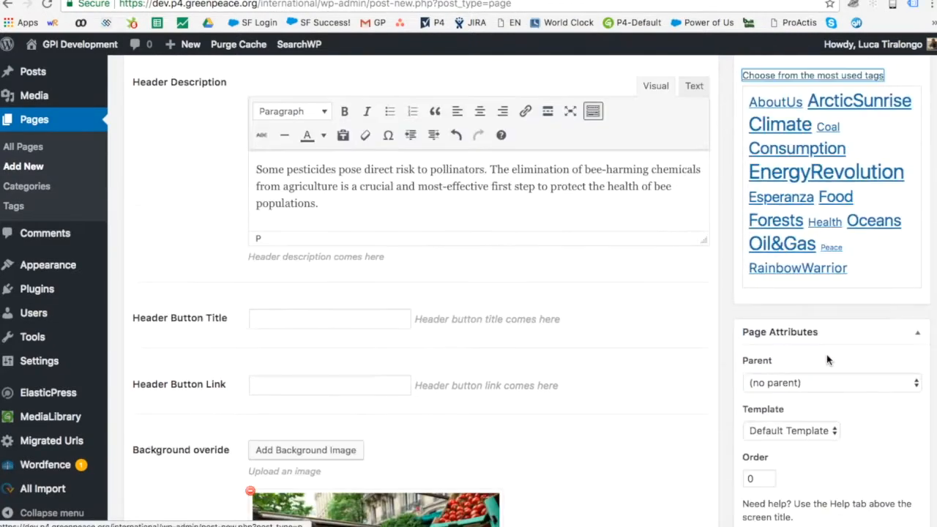
scroll(827, 356, down, 2)
scroll(827, 356, down, 2)
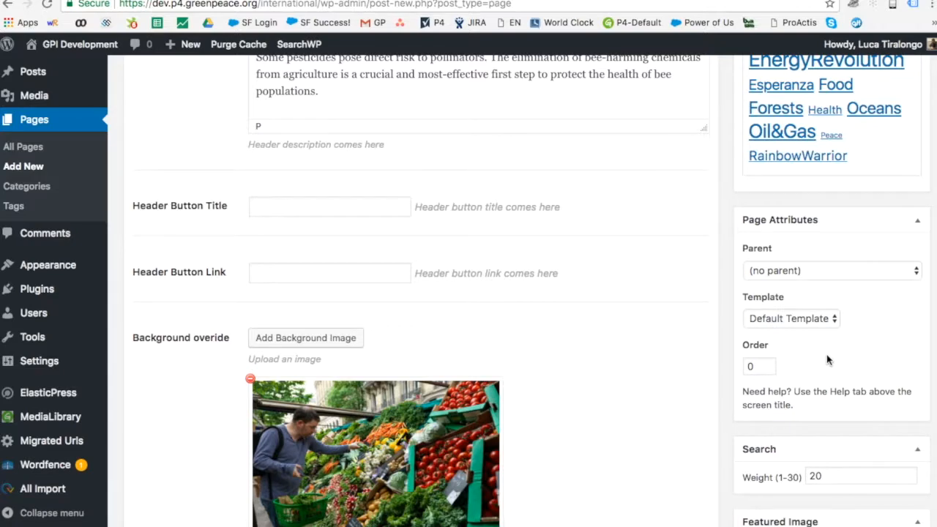
scroll(827, 355, up, 15)
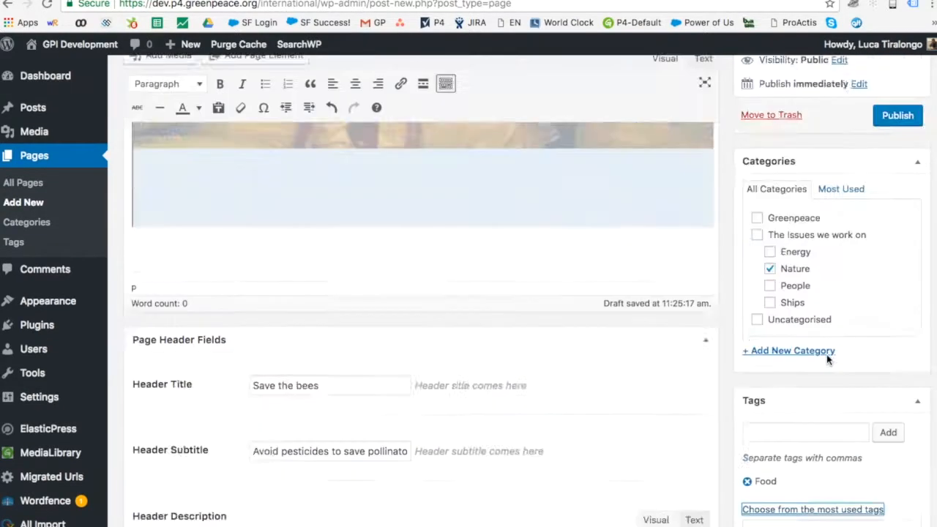
scroll(542, 357, down, 1)
scroll(530, 360, down, 12)
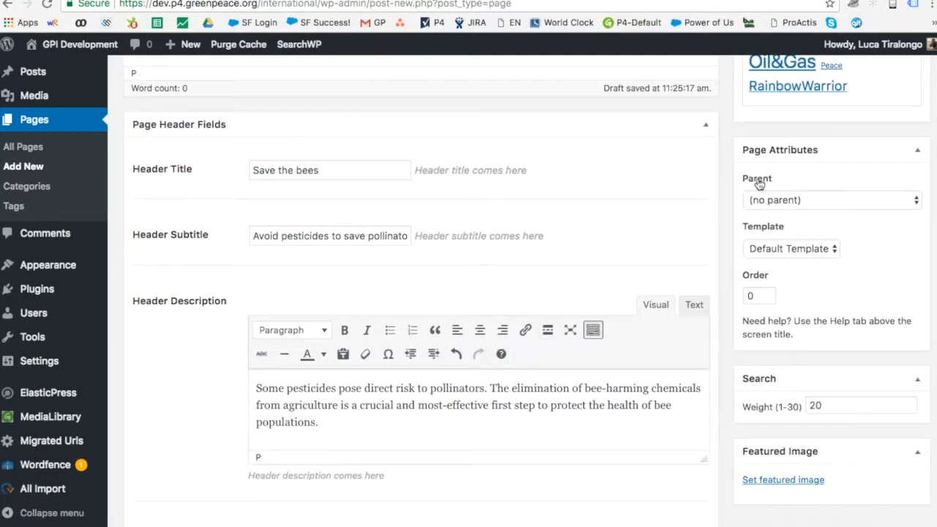
click(758, 202)
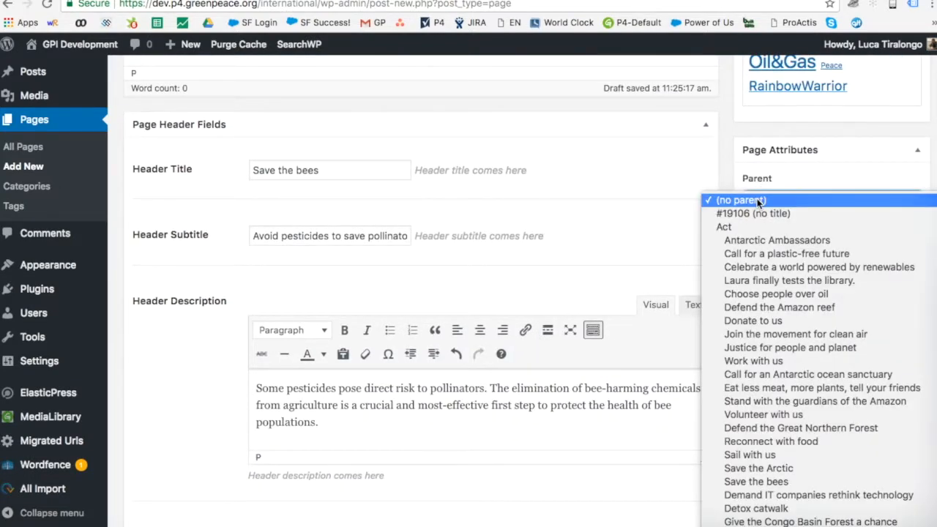
click(720, 231)
click(728, 232)
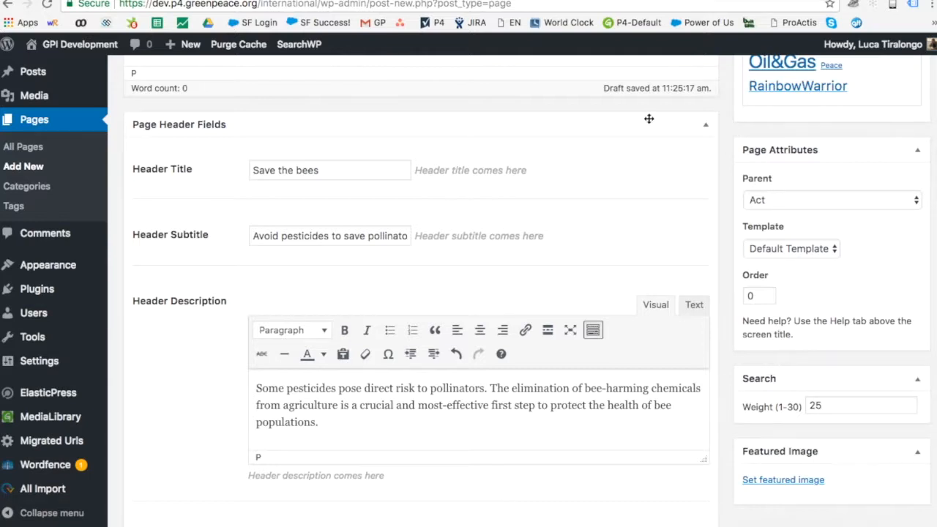
click(781, 199)
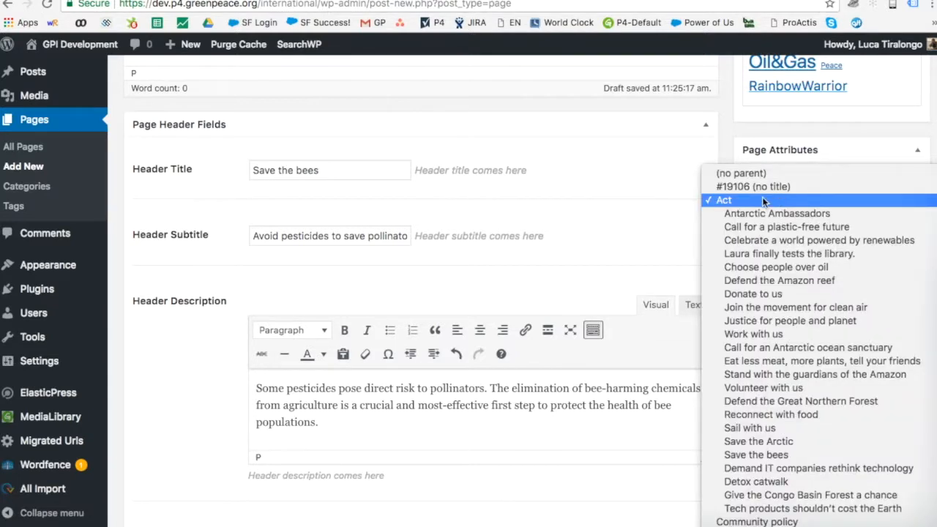
click(669, 192)
click(746, 212)
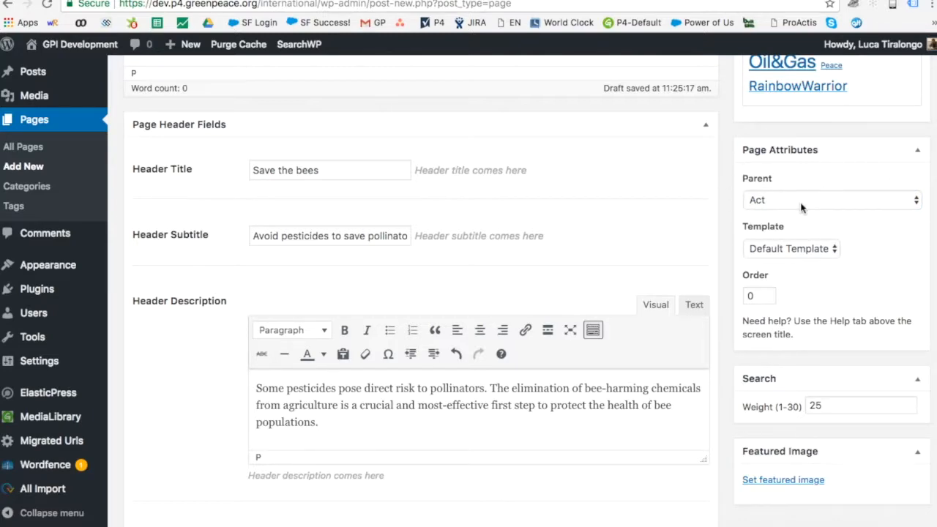
Generate a preview of the Save the bees page and save the page as a draft
scroll(801, 208, up, 20)
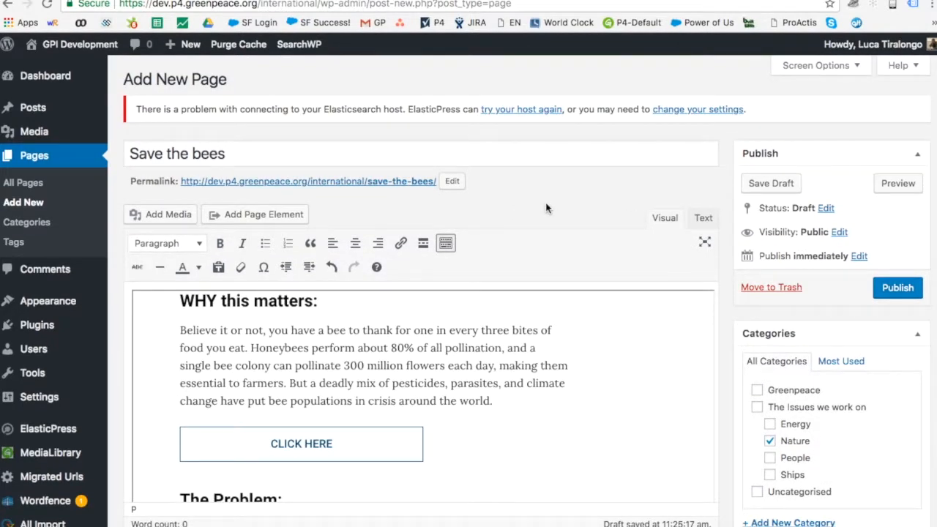
click(899, 184)
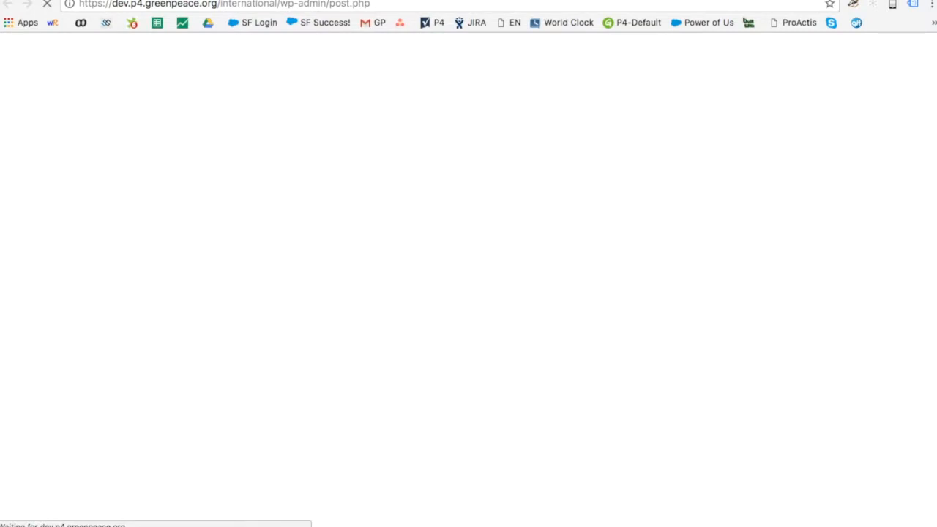
scroll(606, 344, down, 10)
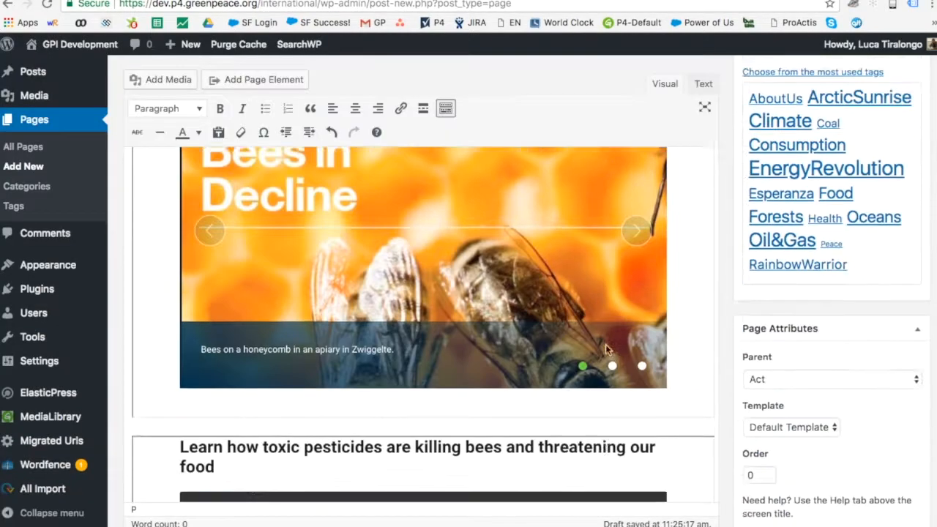
scroll(606, 344, up, 10)
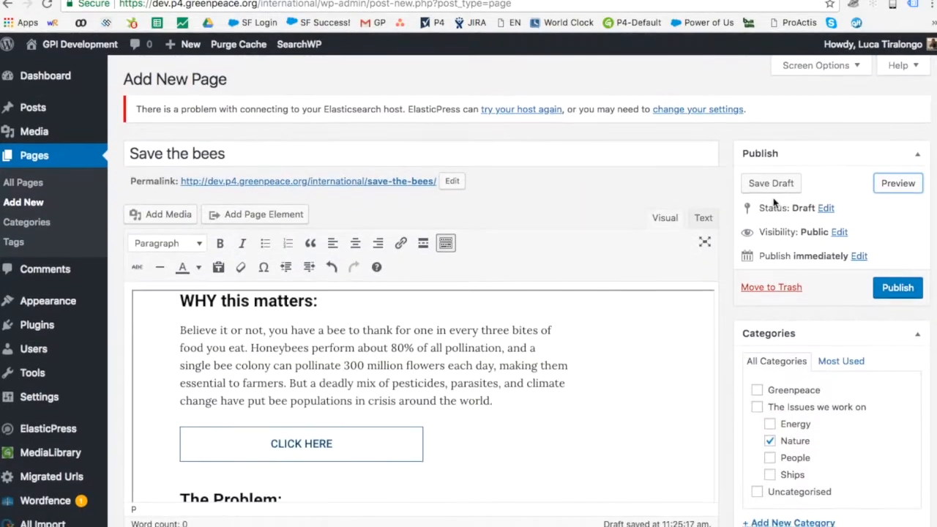
click(768, 185)
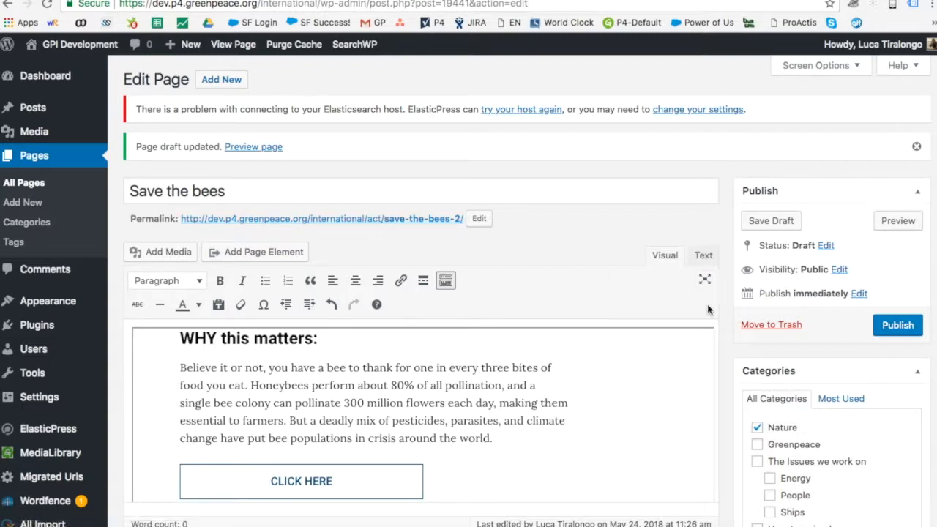
Examine the hierarchy of available parent pages for the saved draft, keeping Act selected
scroll(708, 310, down, 5)
scroll(708, 306, down, 10)
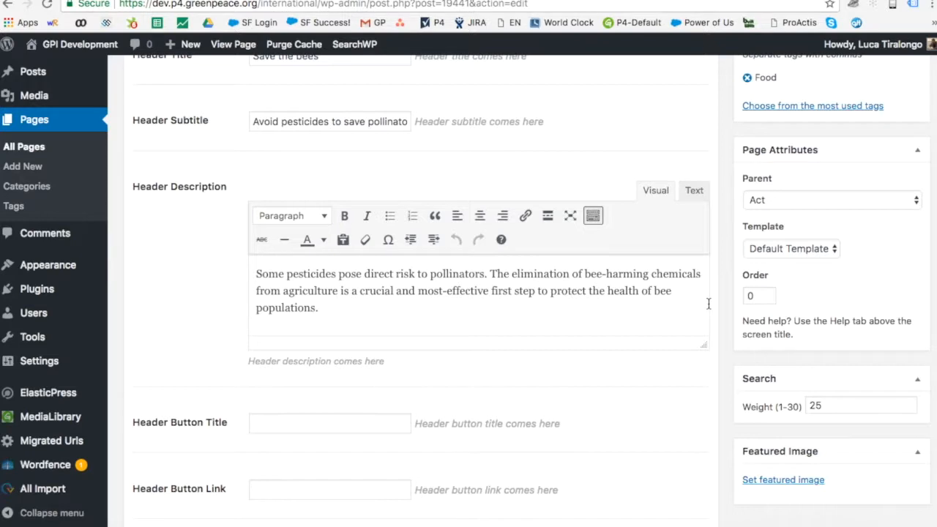
click(884, 200)
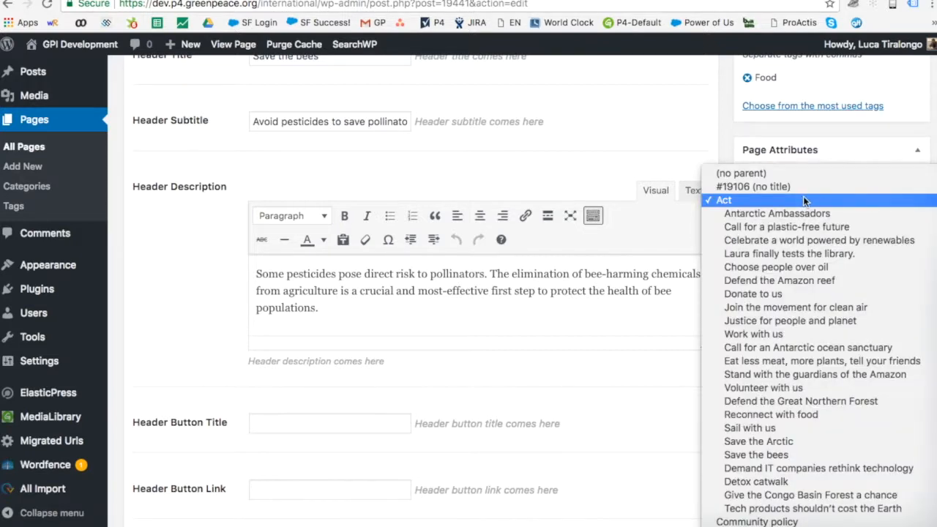
scroll(804, 194, down, 8)
scroll(804, 195, up, 4)
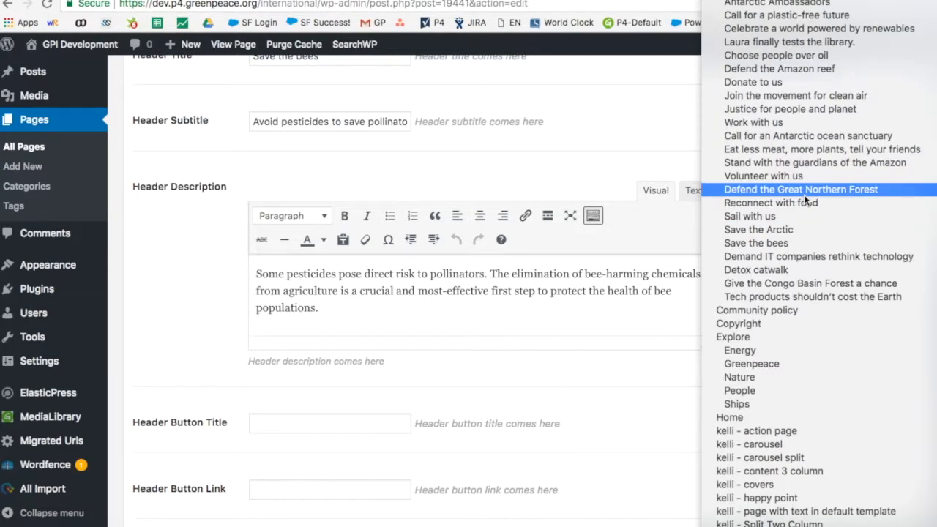
click(620, 126)
scroll(853, 209, up, 7)
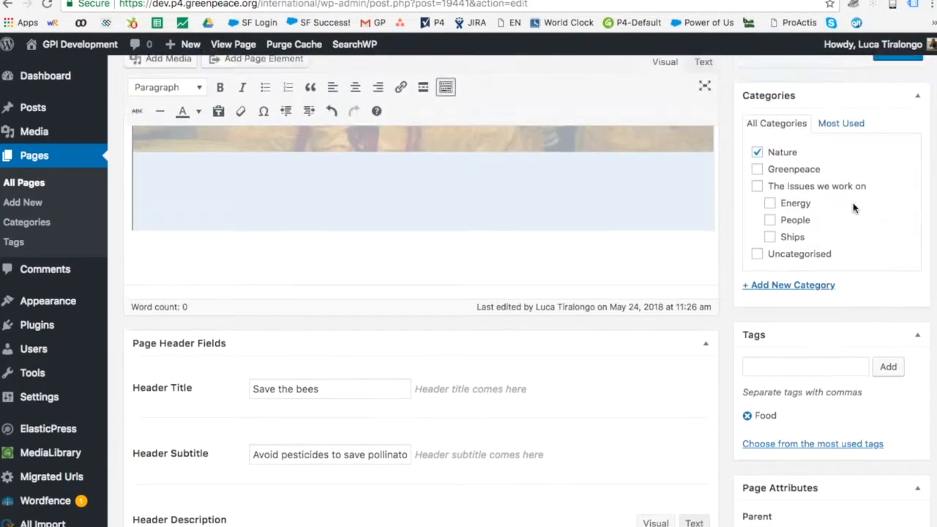
scroll(853, 209, down, 8)
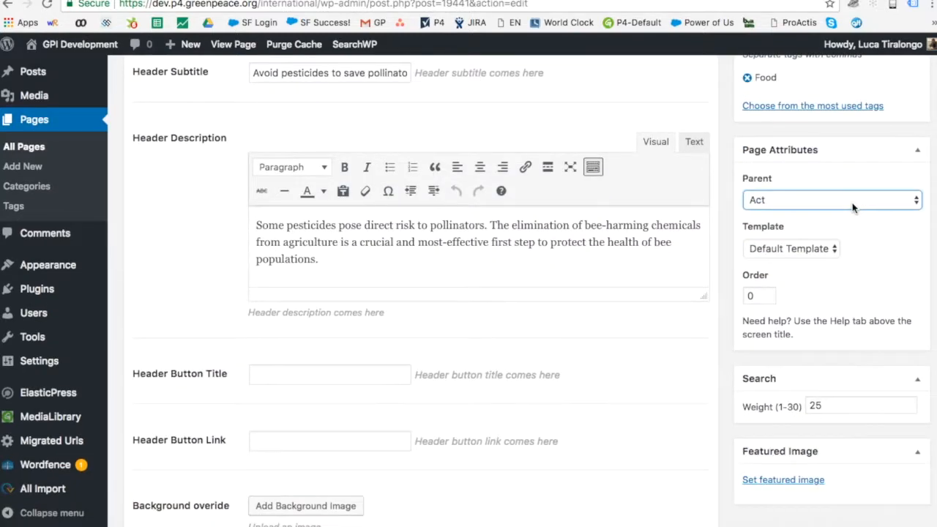
Review the draft's template choice and search weight without changing them
click(820, 252)
click(865, 241)
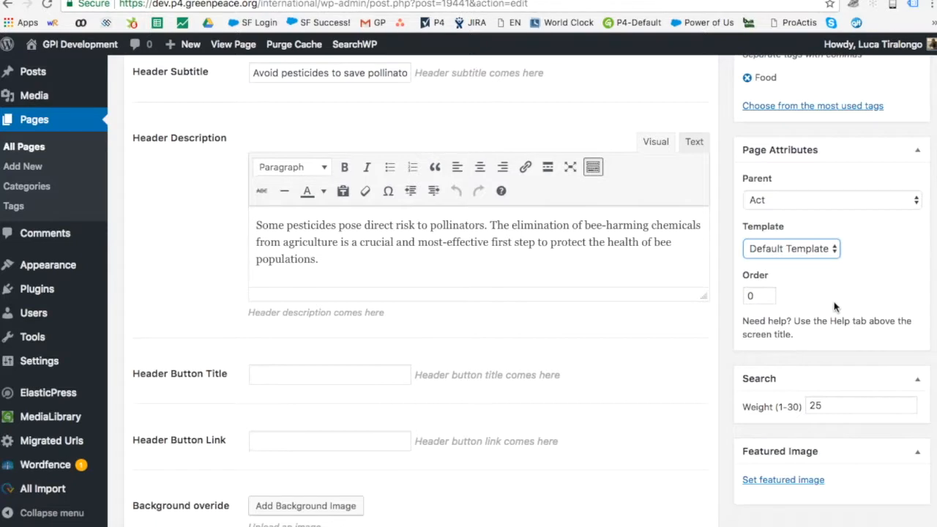
scroll(835, 307, down, 1)
click(820, 407)
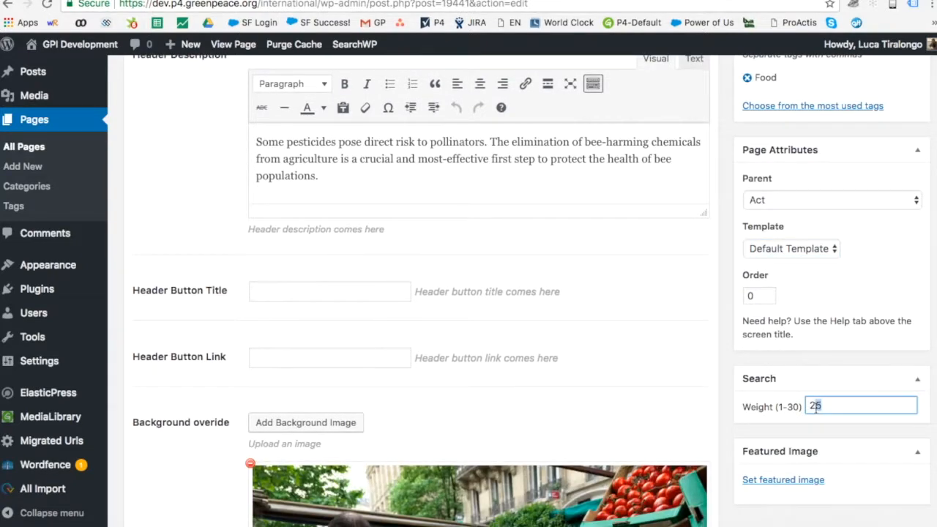
click(869, 407)
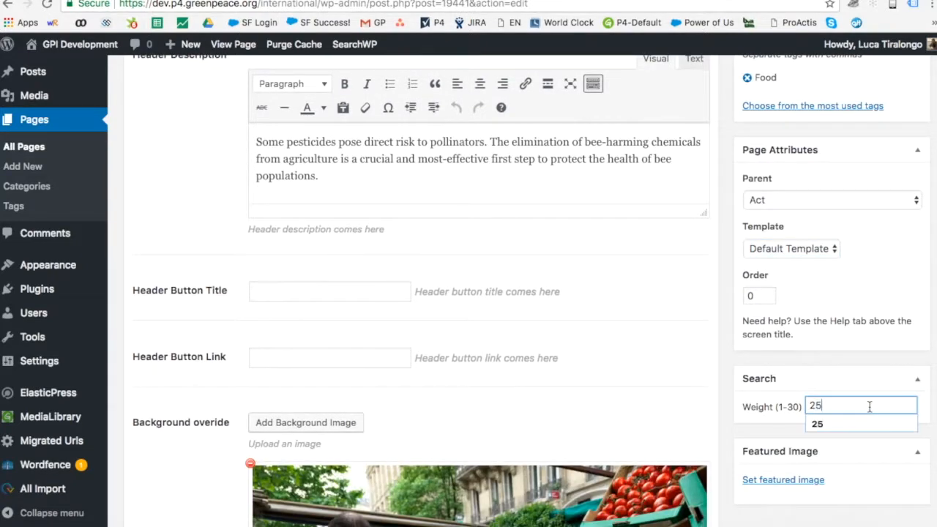
click(724, 392)
scroll(725, 392, down, 2)
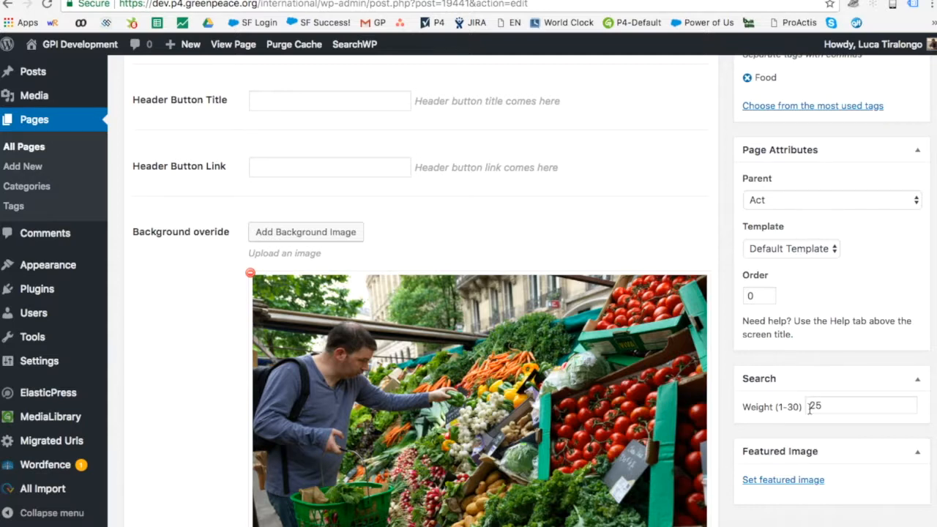
Search the media library for "bees" and set GP0STOZQL_Medium_res.jpg, the bee on yellow blossoms, as the featured image
click(759, 480)
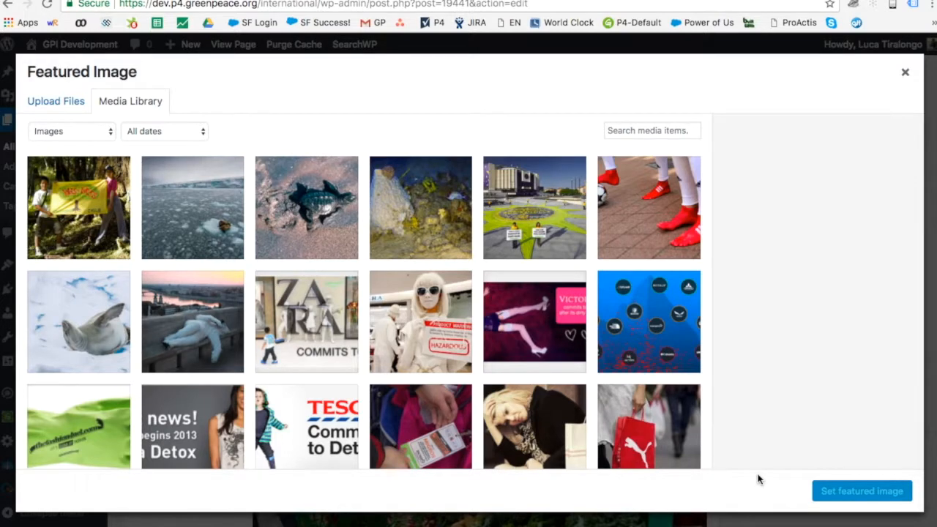
click(662, 130)
text(beef)
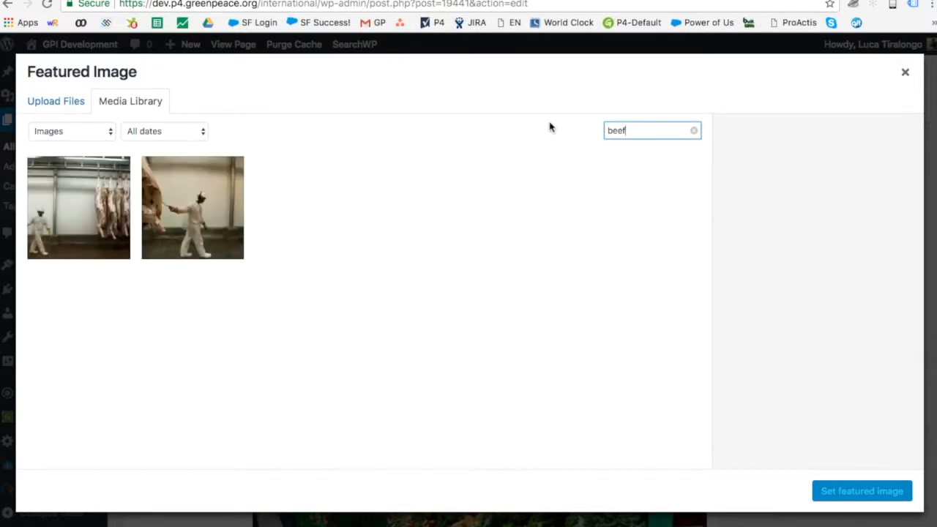
key(BackSpace)
text(s)
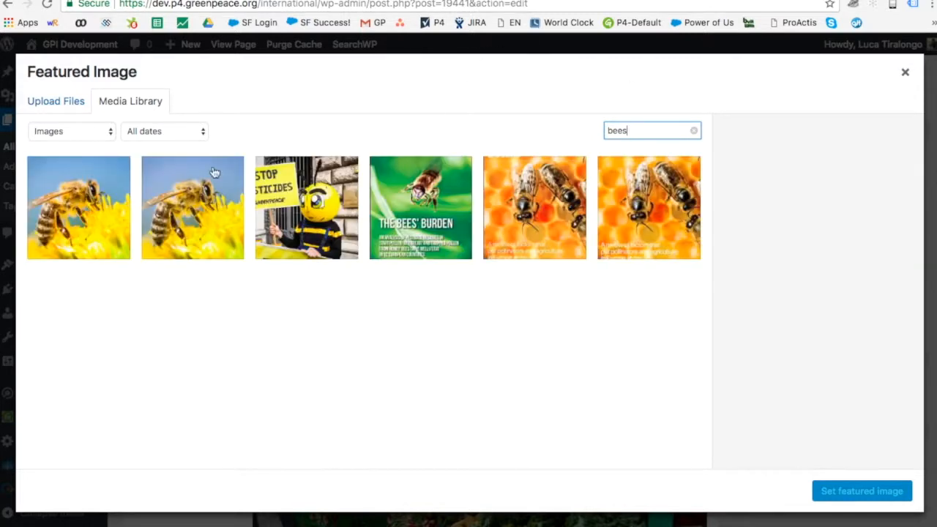
click(117, 207)
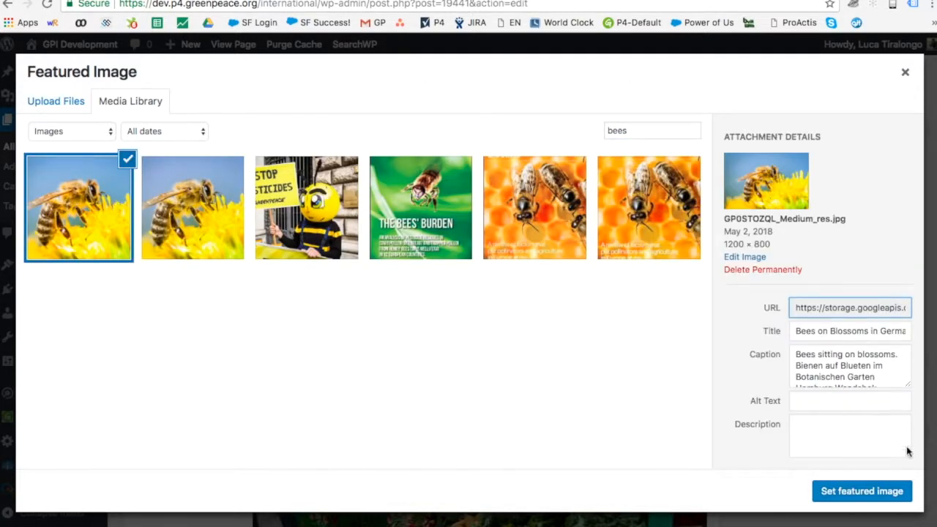
click(884, 494)
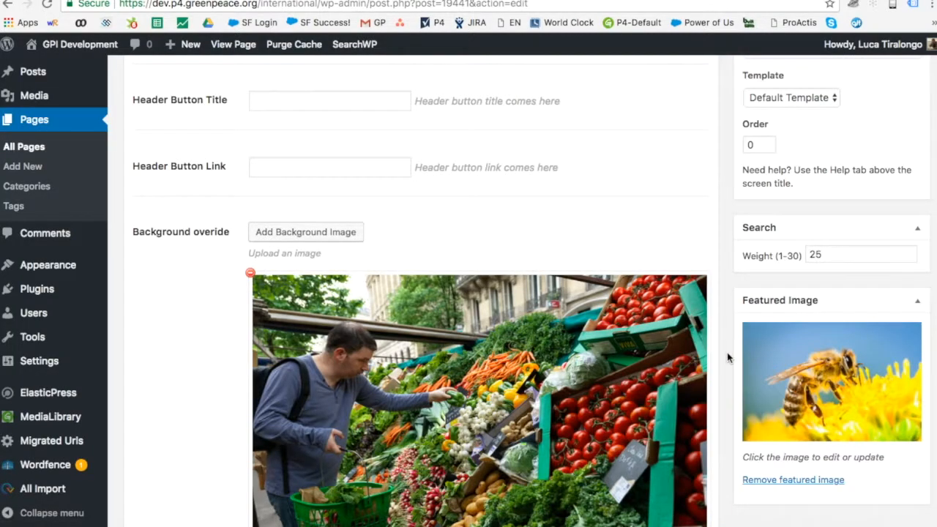
Remove the vegetable market photo from the page header's background override
scroll(395, 351, down, 5)
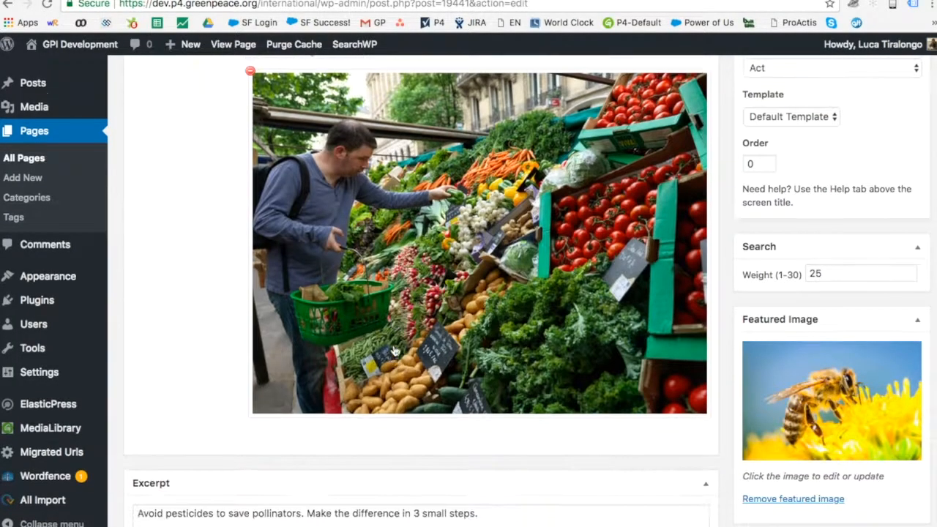
scroll(394, 352, up, 5)
click(251, 303)
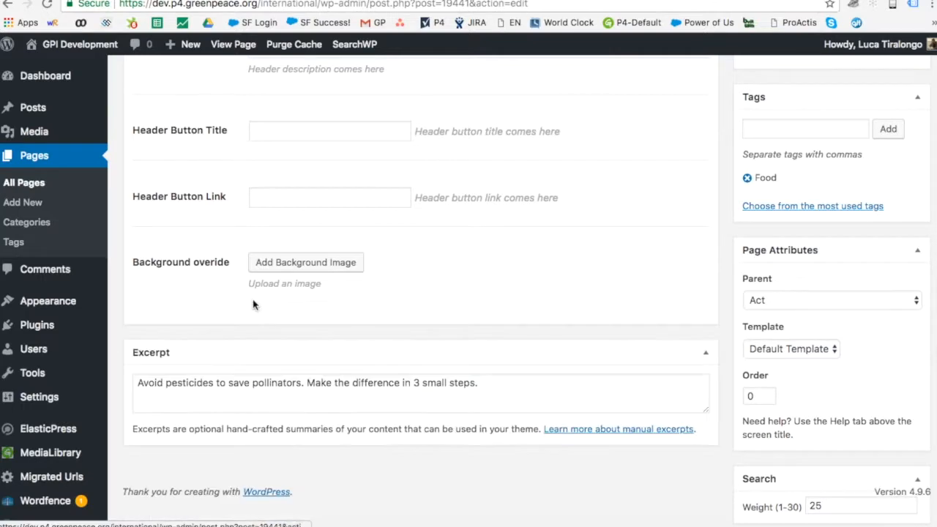
Search the media library for "bee" and set the bee on yellow blossoms as the page header's background override
click(297, 261)
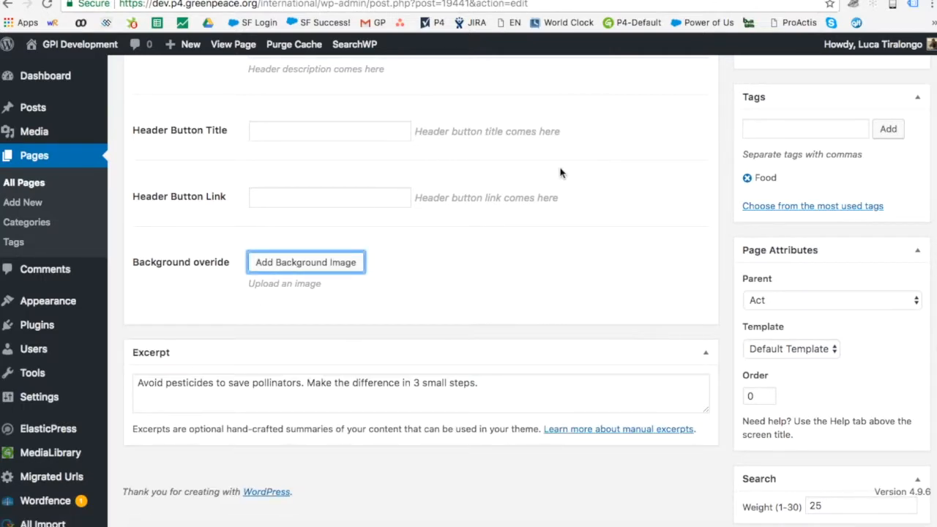
click(347, 261)
click(638, 130)
text(bee)
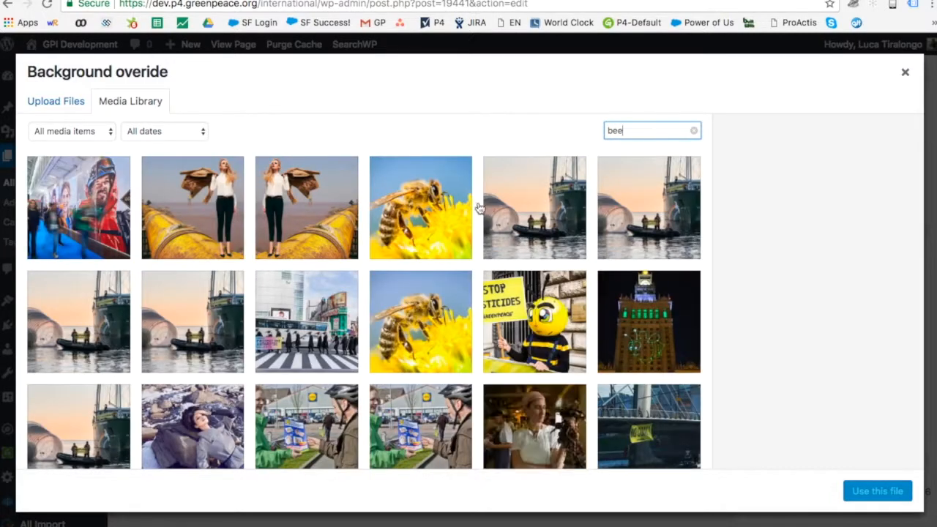
click(447, 218)
click(894, 495)
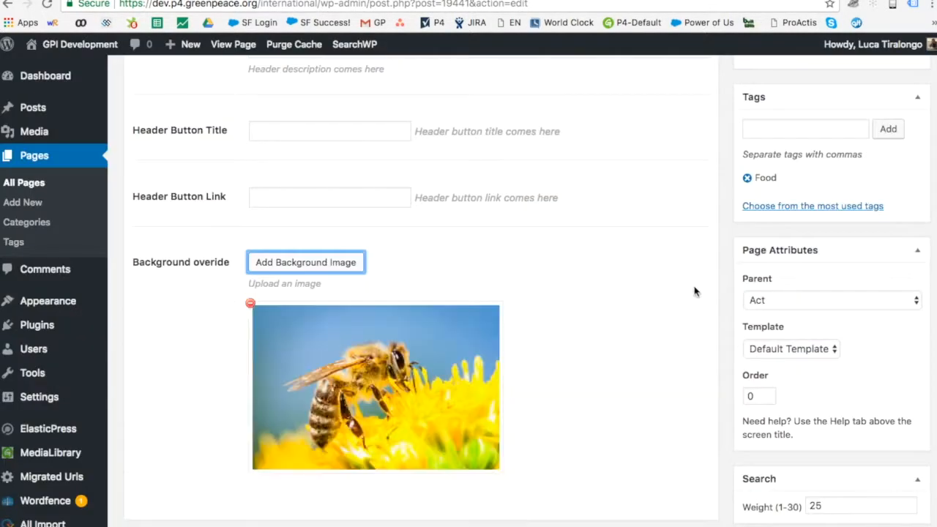
Publish the Save the bees page and open its published version
scroll(696, 292, down, 3)
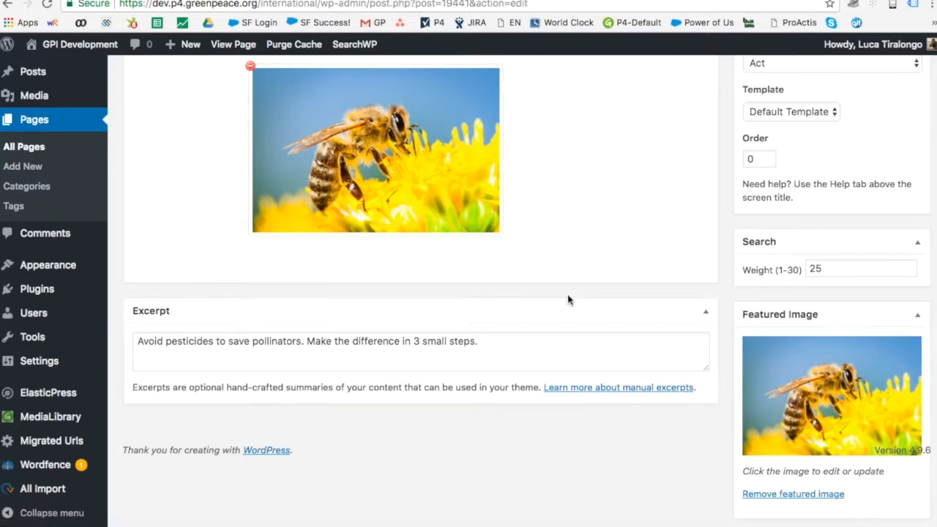
scroll(568, 296, up, 10)
scroll(568, 294, up, 8)
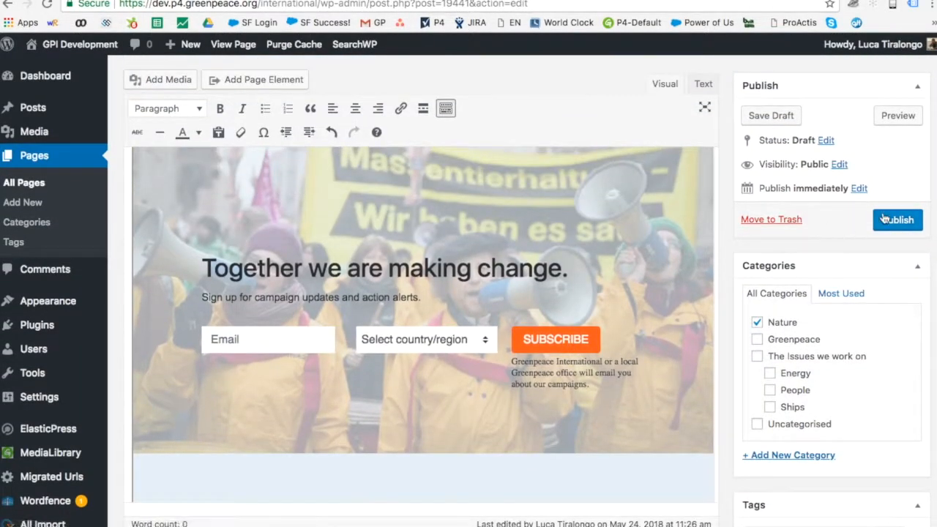
click(895, 219)
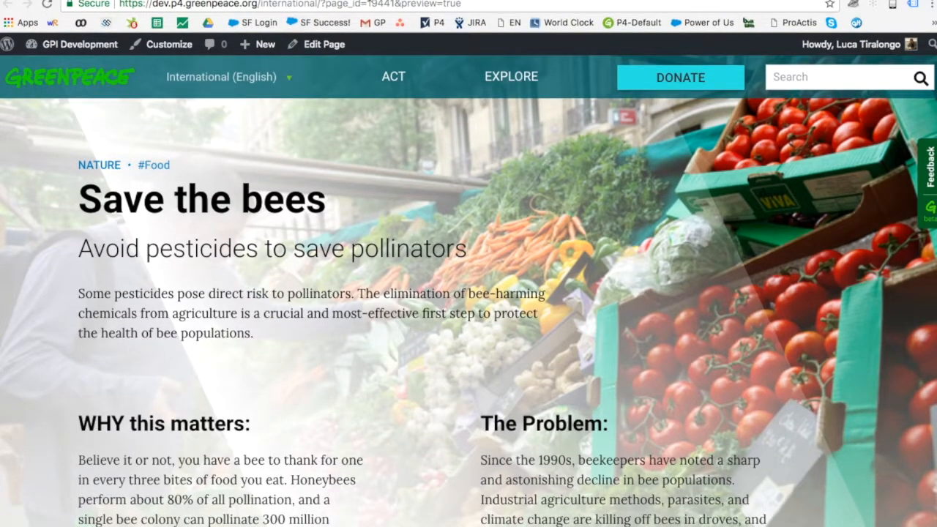
drag(377, 3, 471, 3)
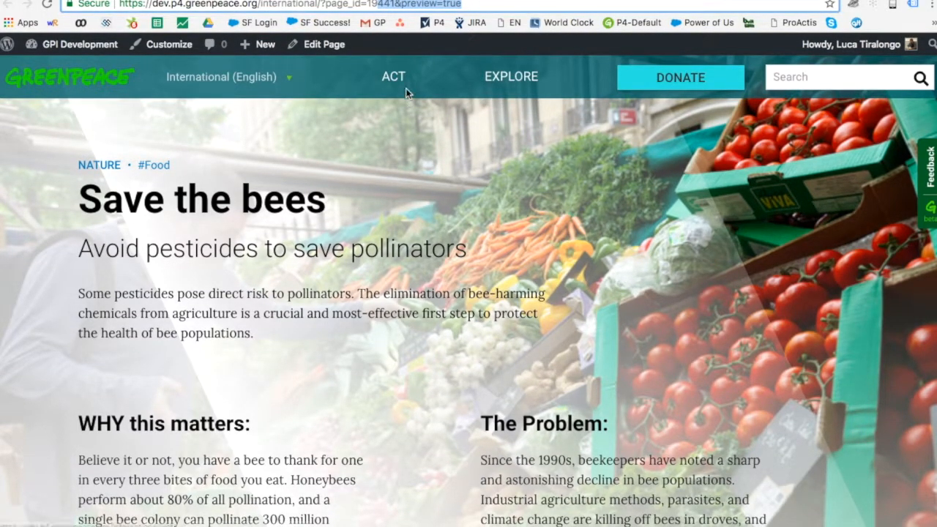
click(395, 69)
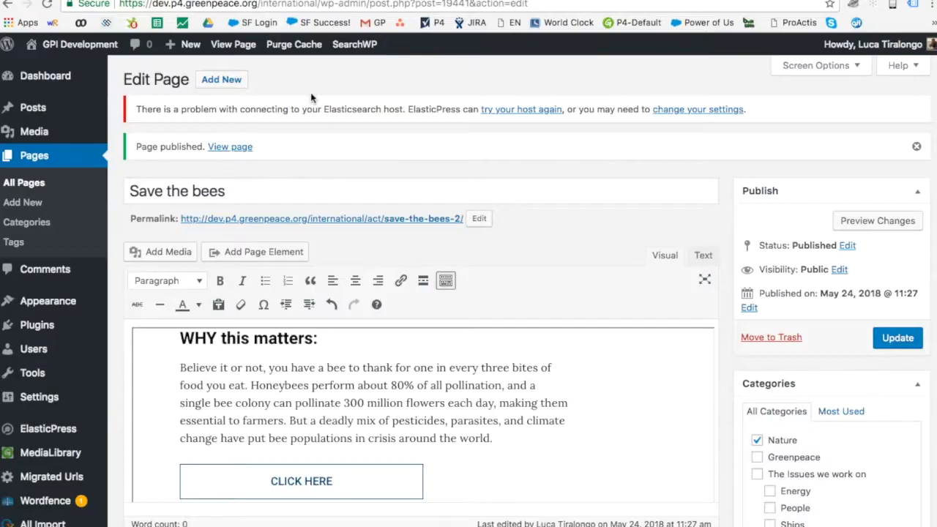
click(241, 45)
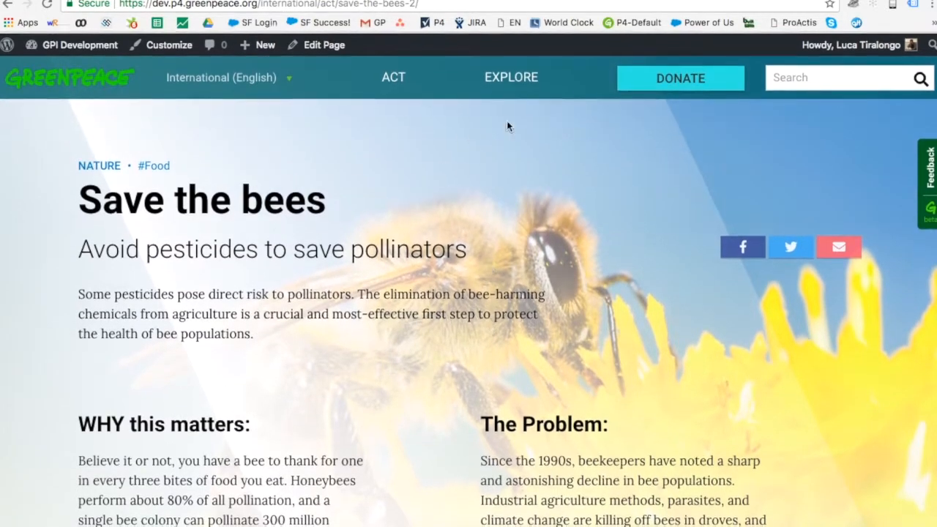
Review the published page's header, category and tag links, two-column text and call-to-action button
scroll(654, 333, down, 4)
scroll(260, 219, up, 3)
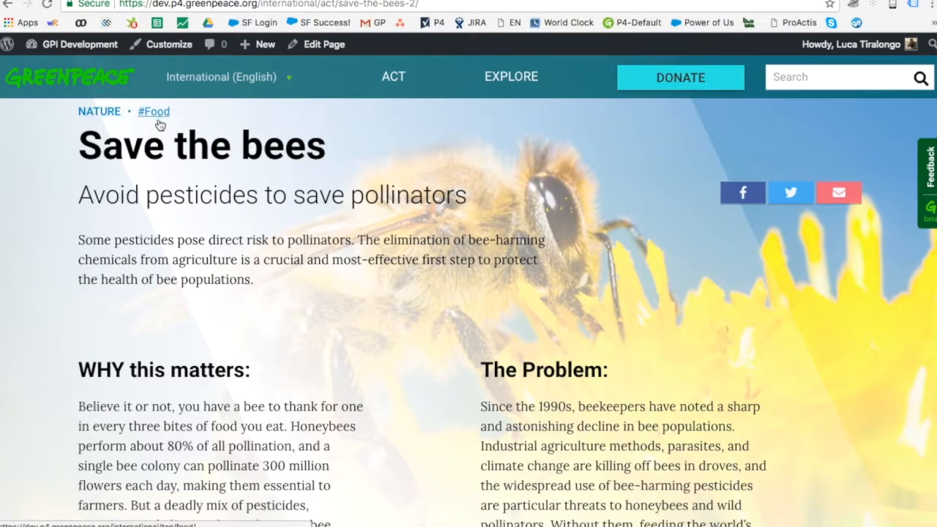
scroll(161, 264, down, 4)
scroll(382, 433, down, 4)
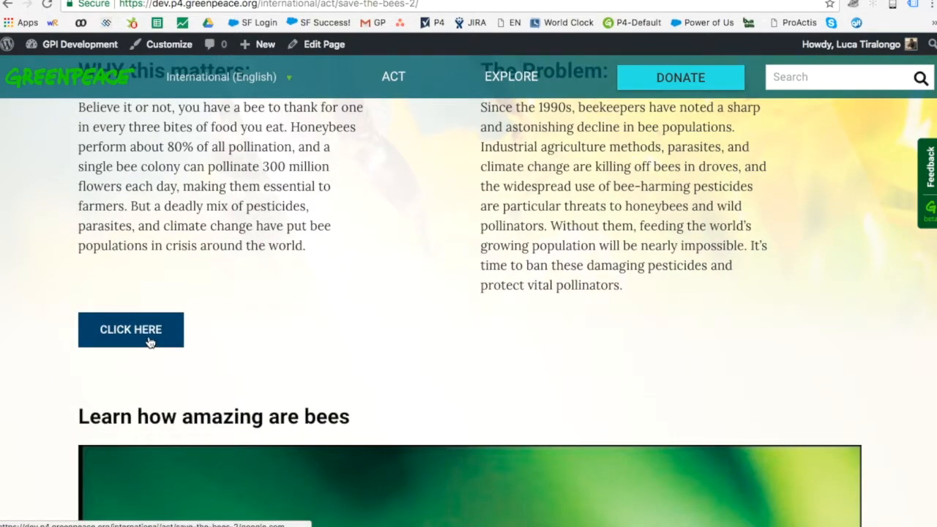
scroll(150, 343, down, 7)
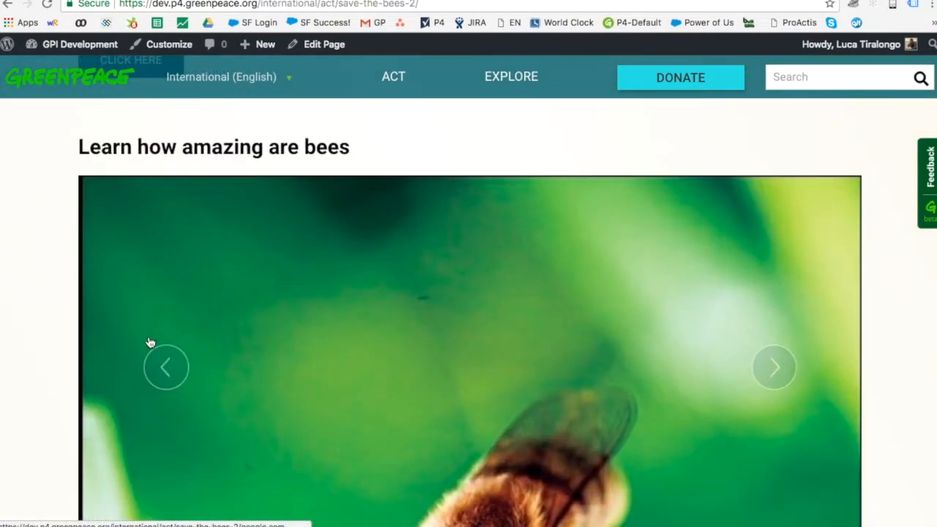
Cycle through the images in the published page's "Learn how amazing are bees" carousel
scroll(366, 275, down, 4)
scroll(397, 291, up, 1)
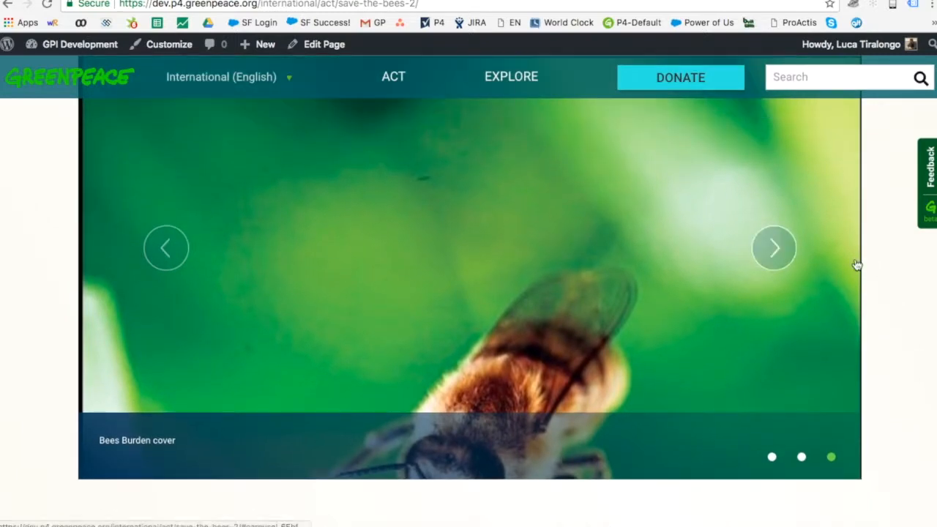
click(769, 247)
click(770, 247)
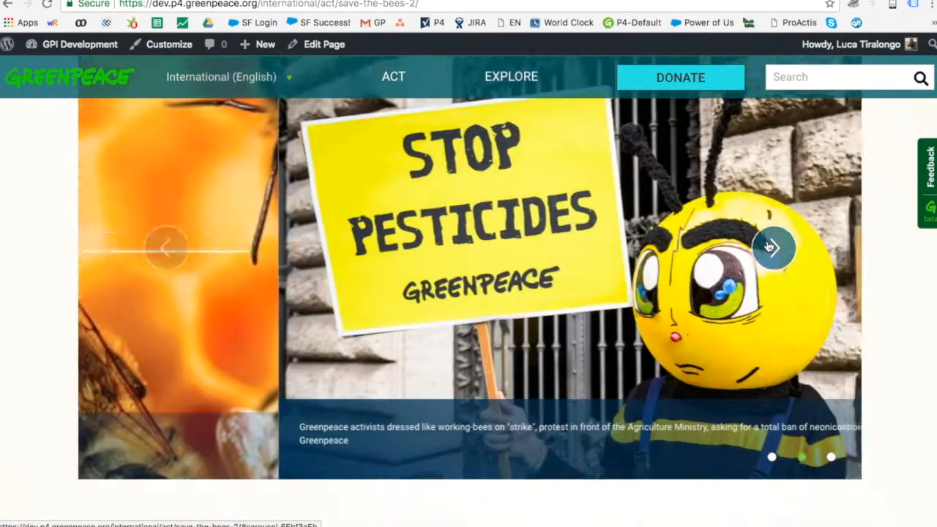
click(770, 247)
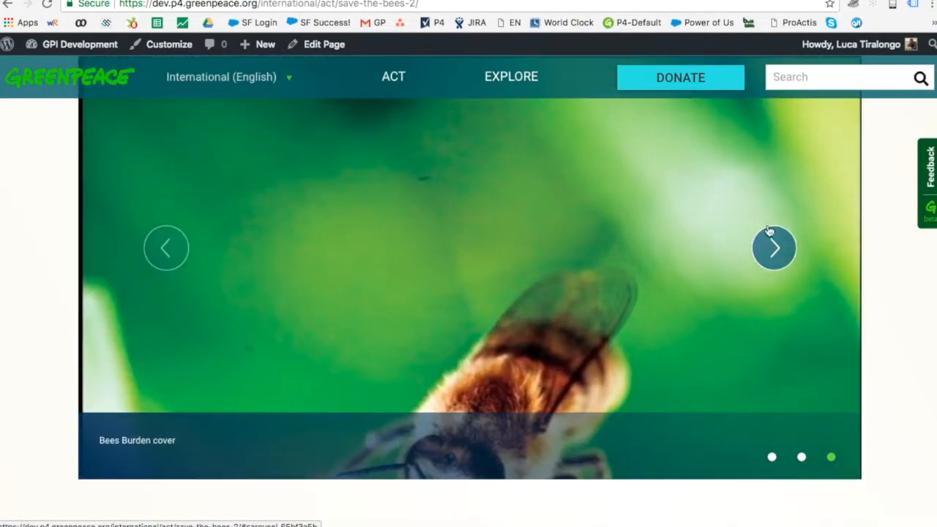
Review the published page's three numbered tasks and the subscription form, and return to the page header
scroll(771, 242, down, 6)
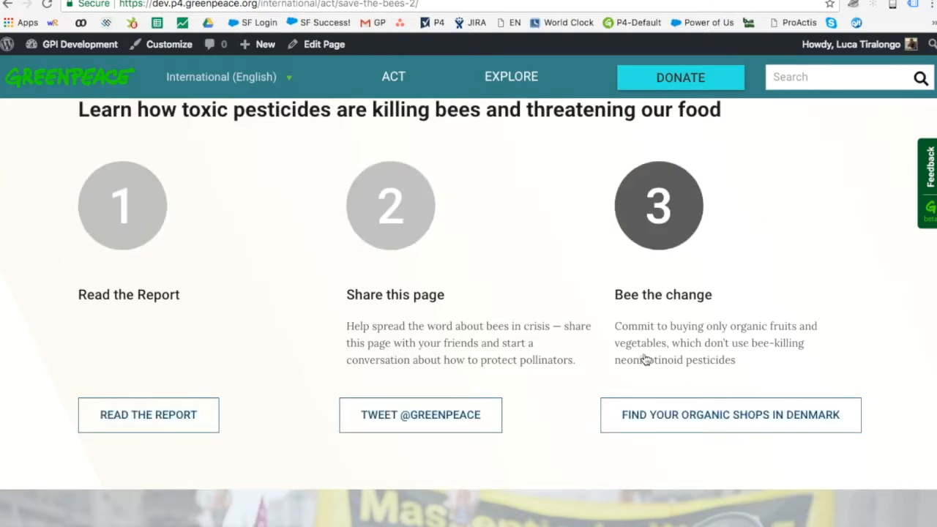
scroll(589, 321, down, 3)
scroll(588, 318, down, 2)
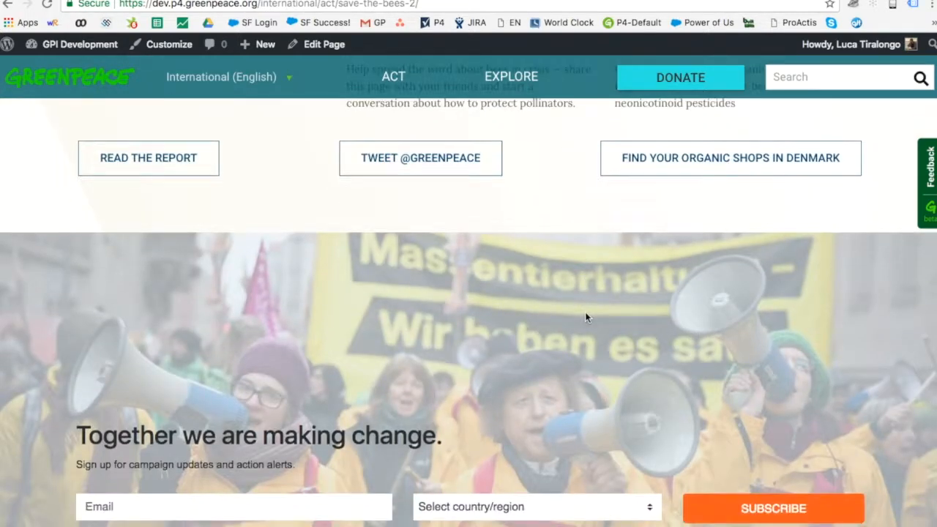
scroll(586, 318, down, 2)
scroll(586, 317, down, 2)
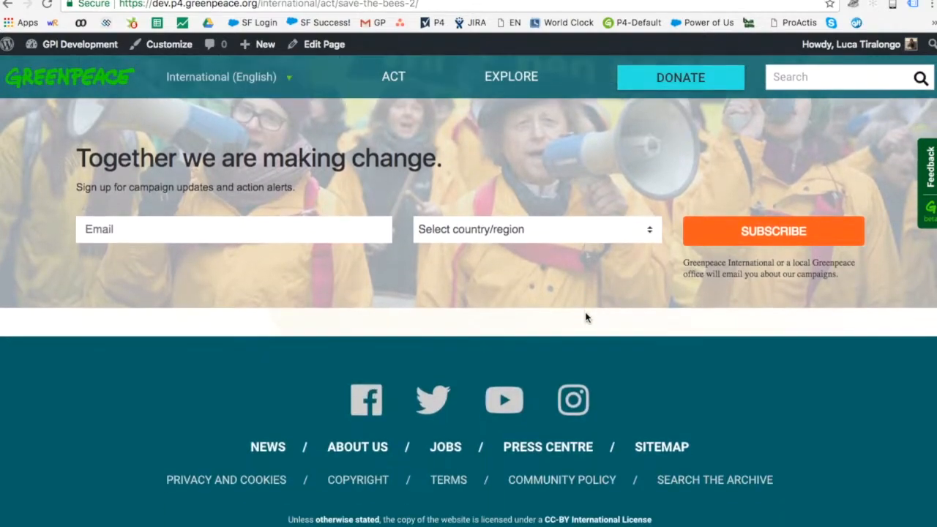
scroll(585, 317, up, 3)
scroll(586, 318, up, 20)
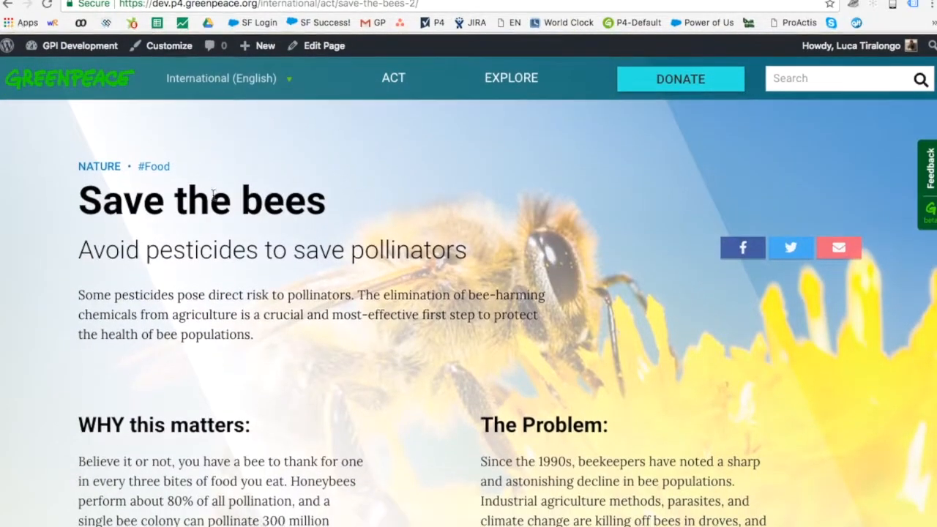
Open the page's Food tag and check the Save the bees card's image and excerpt under "Things you can do"
click(162, 169)
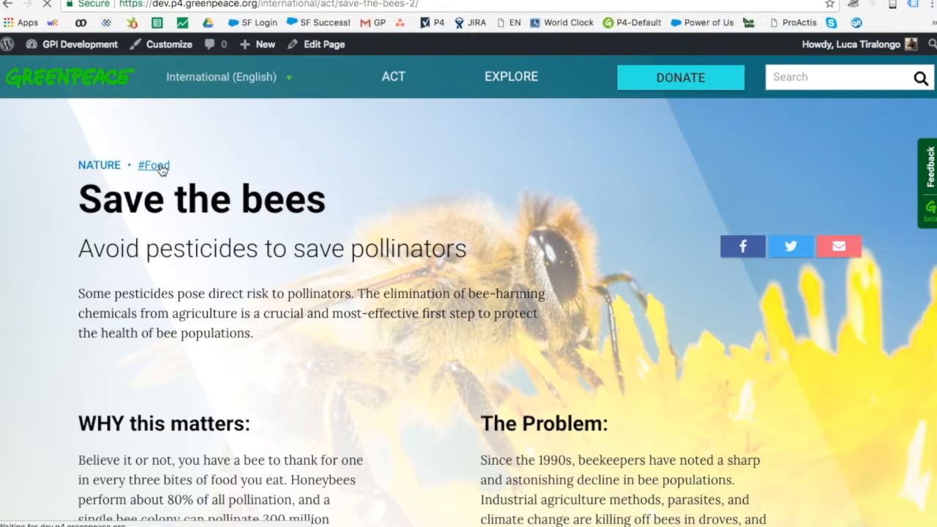
scroll(251, 256, down, 5)
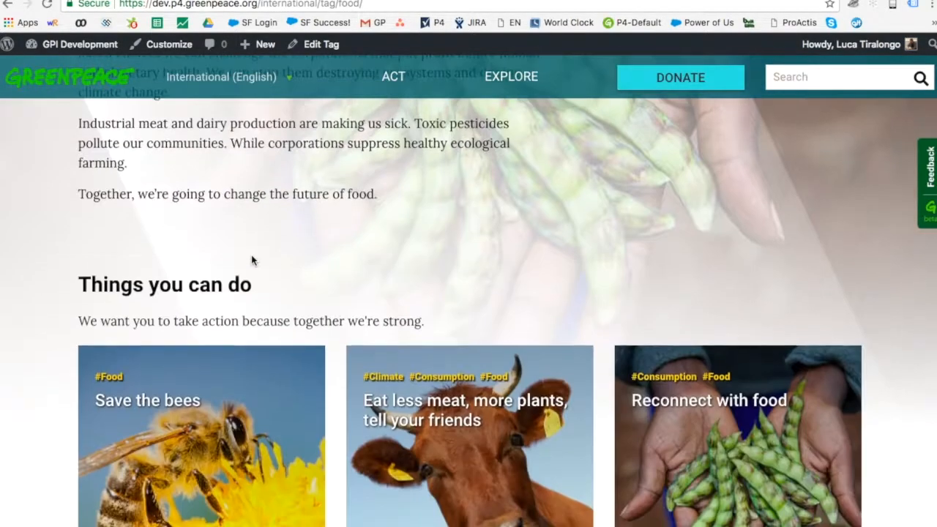
scroll(251, 260, down, 2)
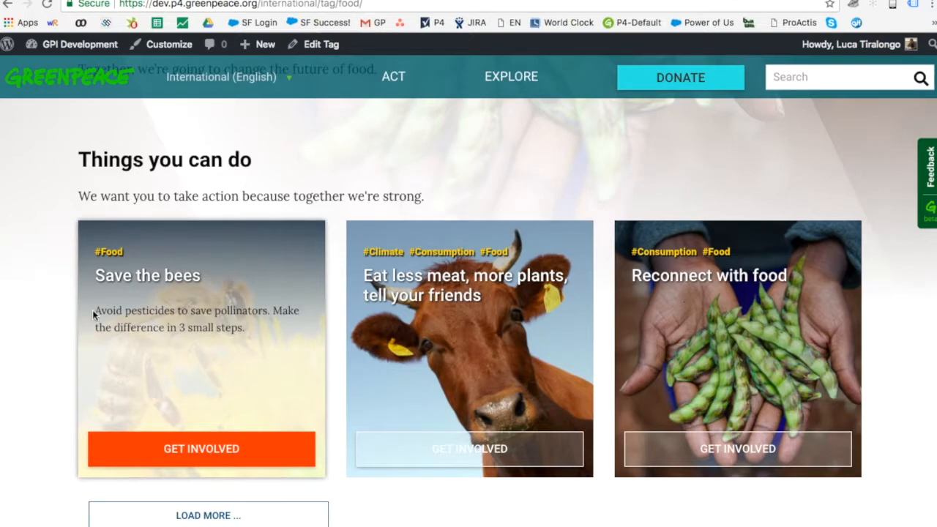
drag(94, 315, 246, 334)
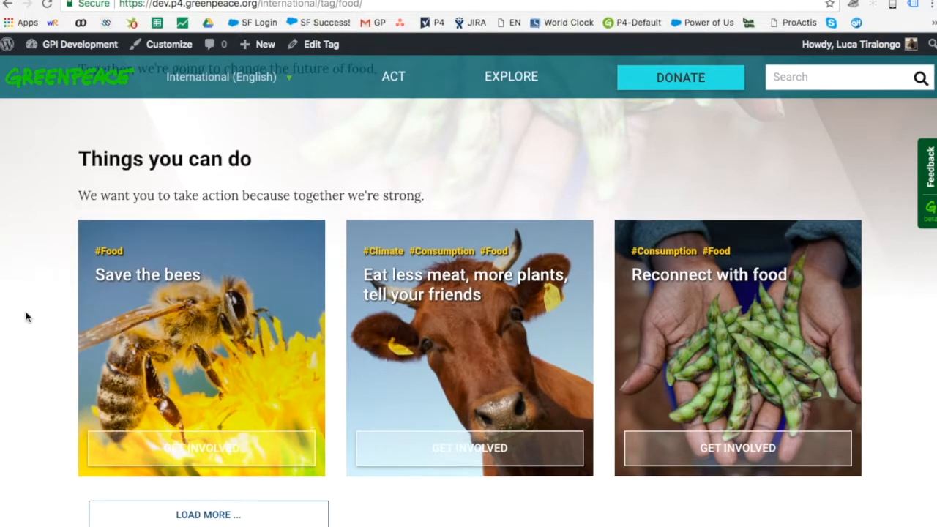
Open the Food tag's latest article, "Urgent action needed to solve West African food security threat", and look through it for action content
scroll(26, 317, down, 3)
scroll(26, 316, up, 1)
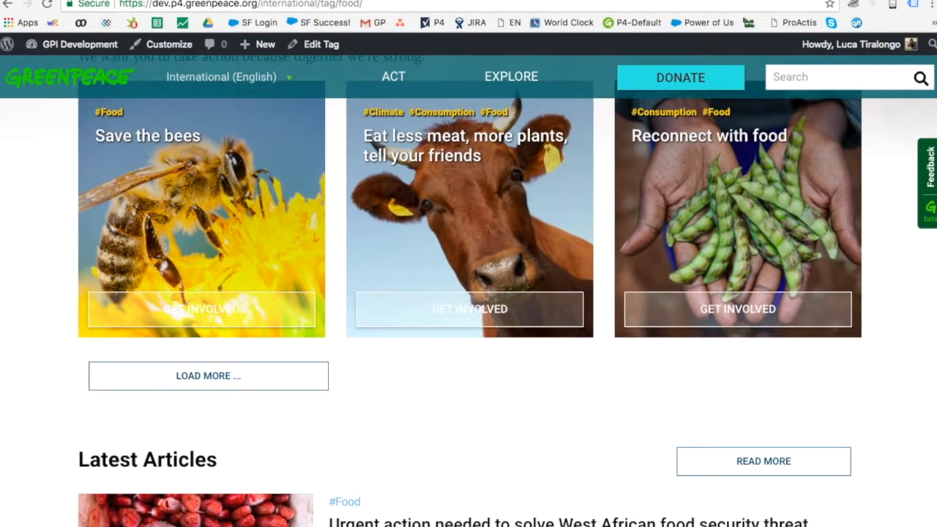
click(417, 521)
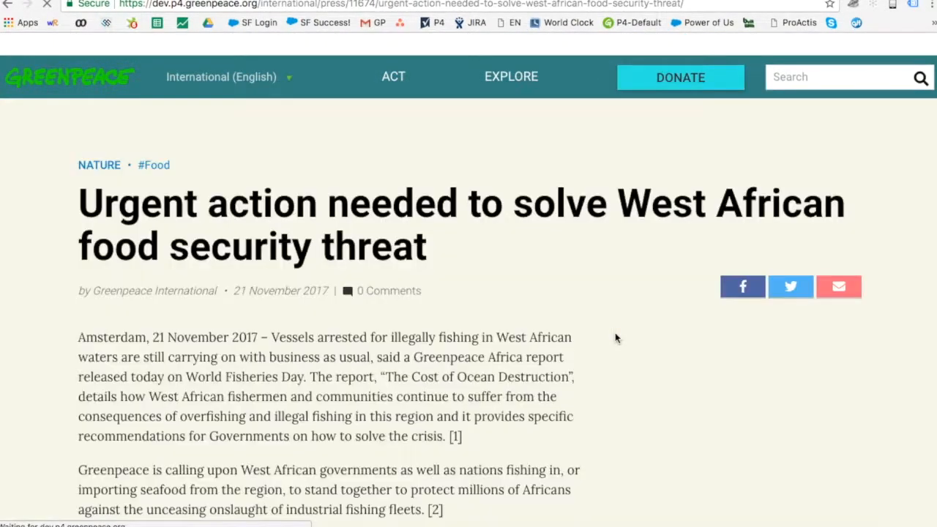
scroll(615, 337, down, 2)
scroll(615, 338, up, 2)
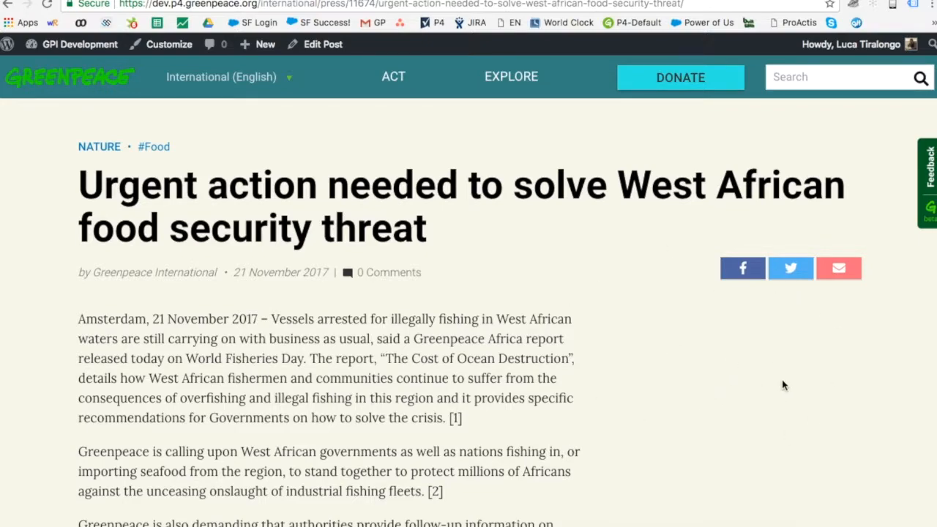
scroll(736, 363, down, 8)
scroll(737, 363, up, 9)
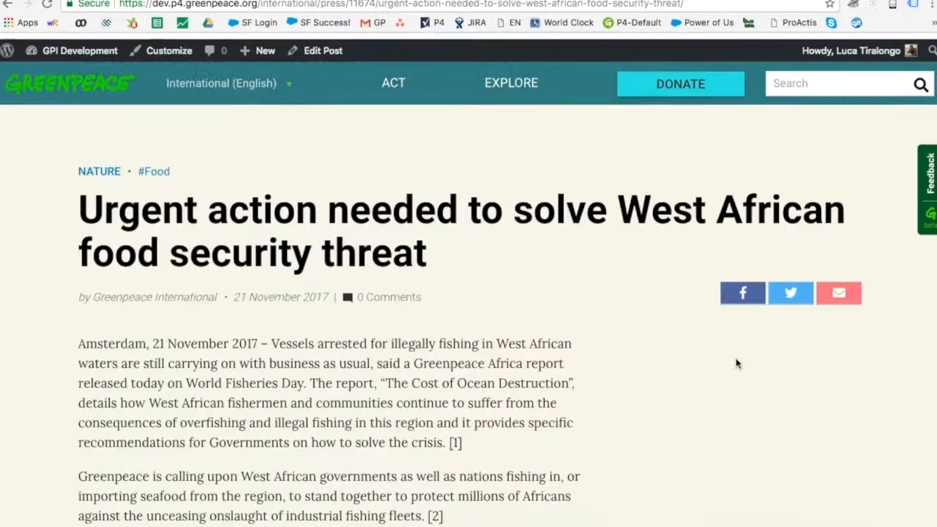
scroll(614, 308, down, 10)
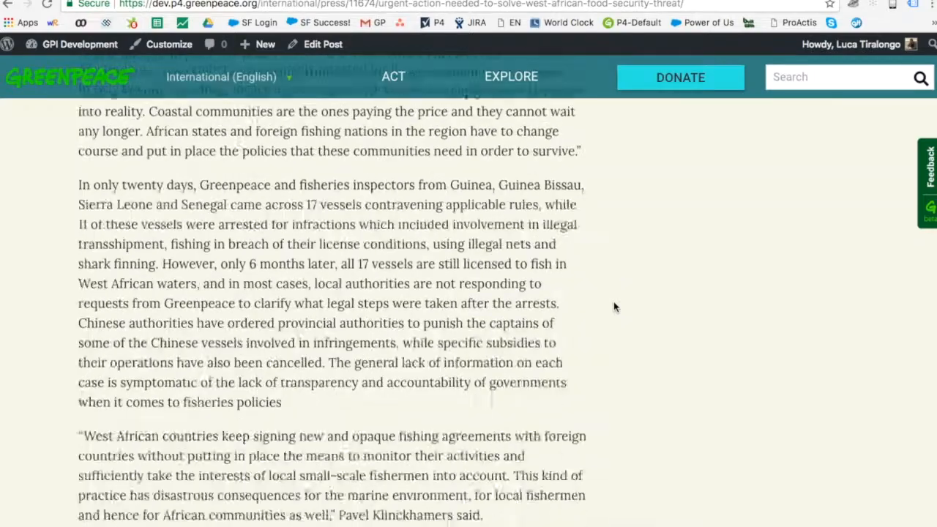
scroll(613, 308, up, 10)
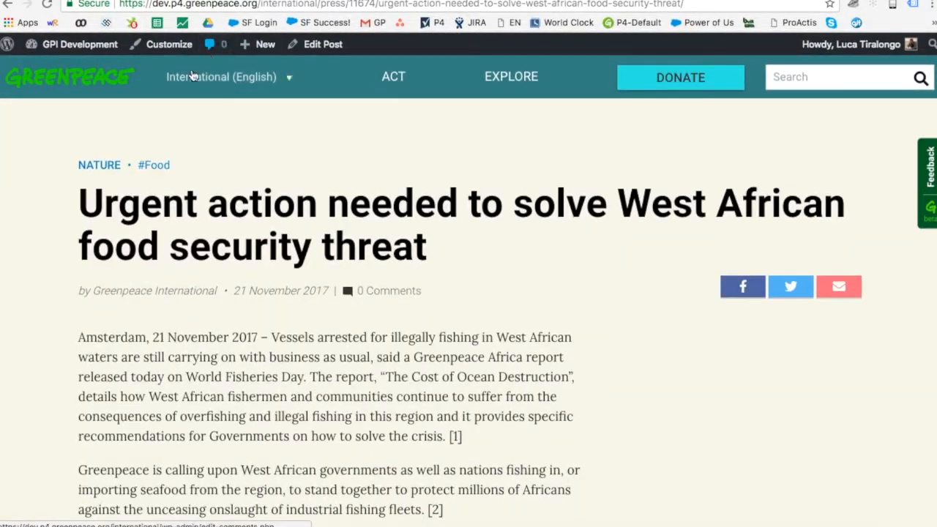
Open the site's Act page and locate the Save the bees card among its action cards
click(393, 76)
scroll(601, 154, down, 5)
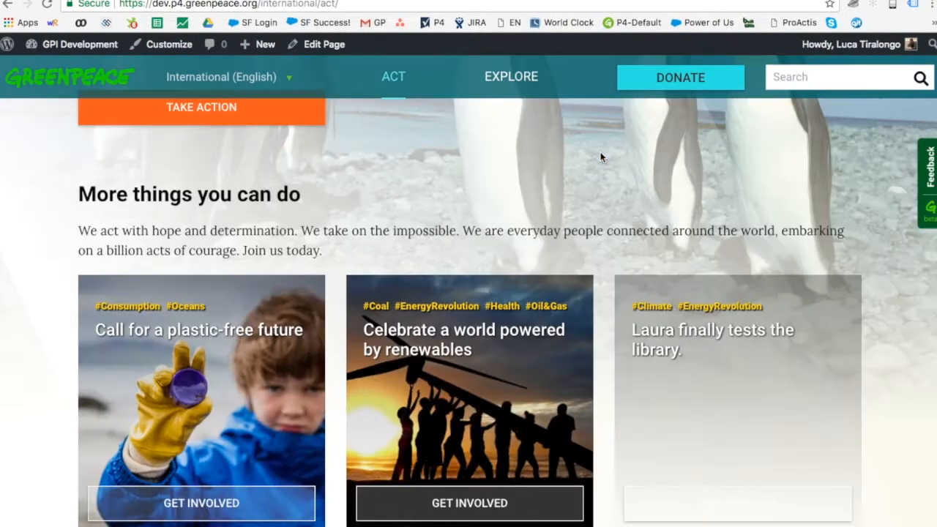
scroll(600, 156, down, 10)
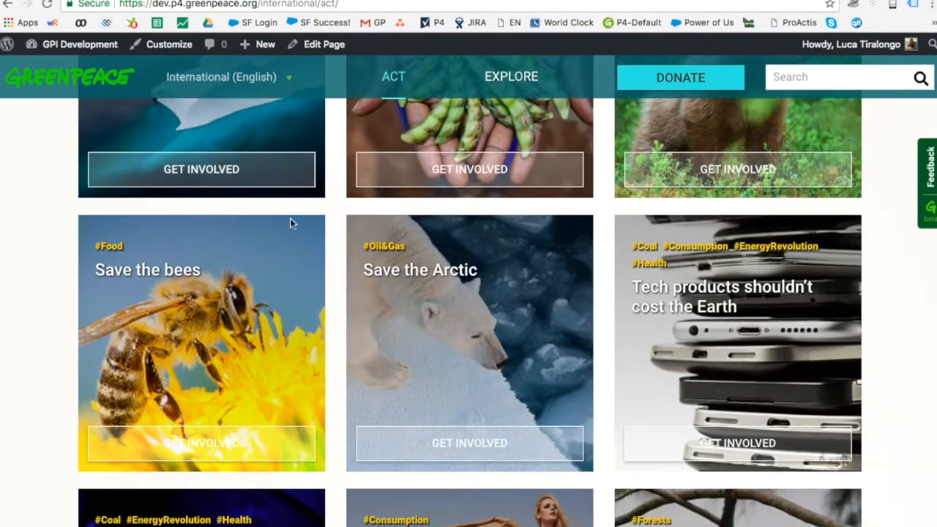
mouse_move(199, 270)
Switch to the Planet 4 handbook's "Create Take Action pages" guide and review its title and section links
scroll(341, 300, up, 15)
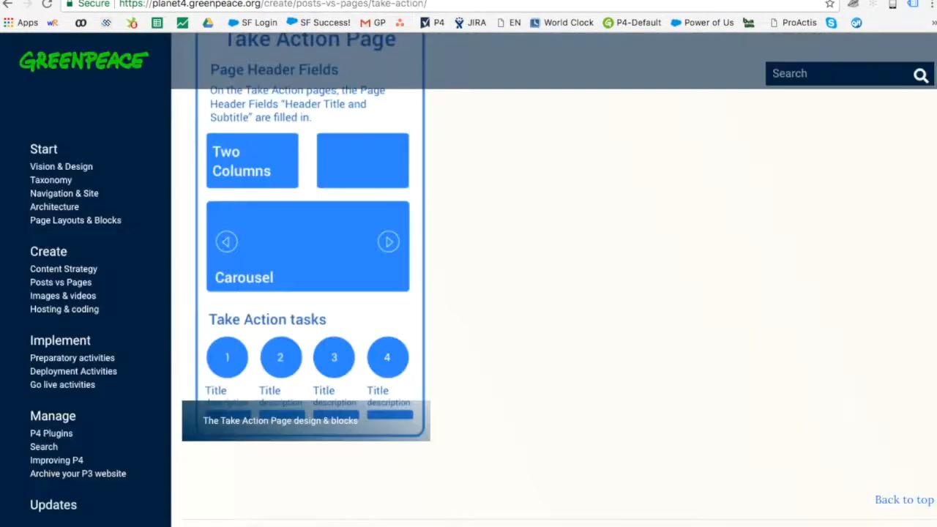
scroll(596, 234, up, 15)
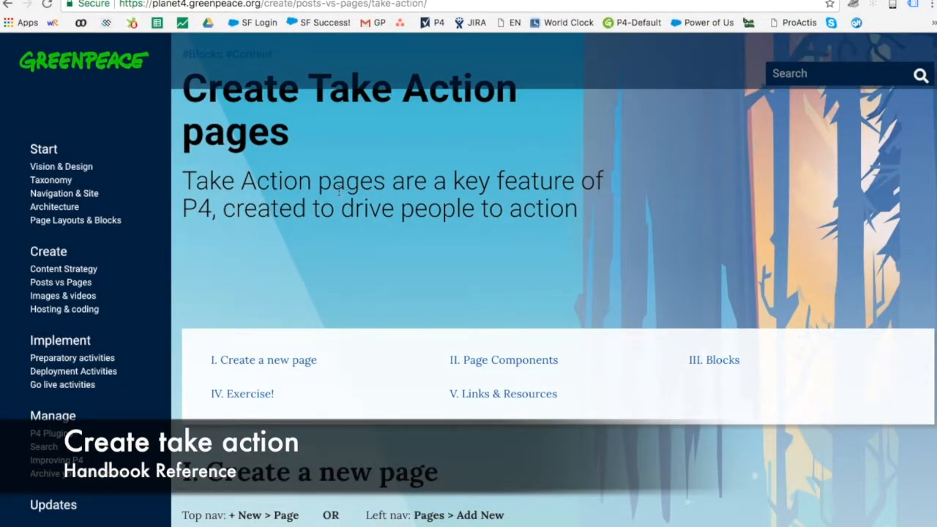
scroll(339, 190, up, 3)
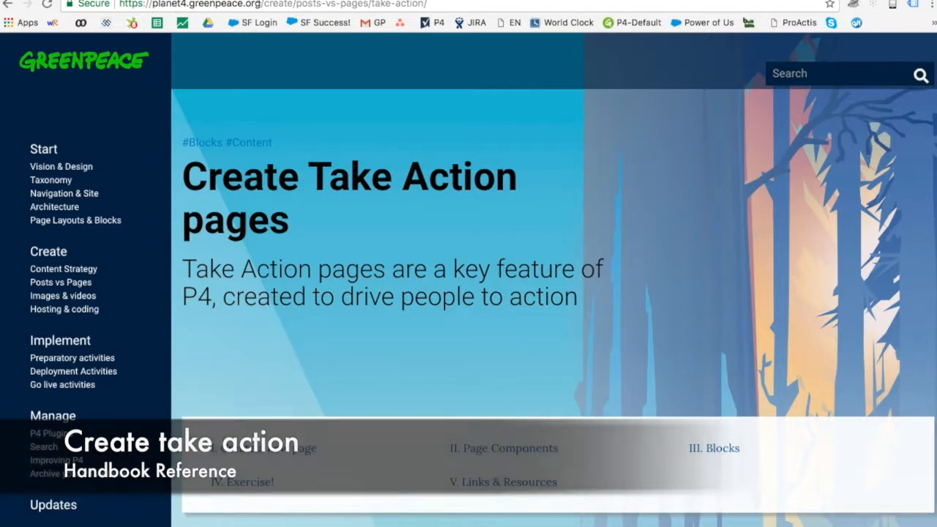
scroll(305, 313, down, 2)
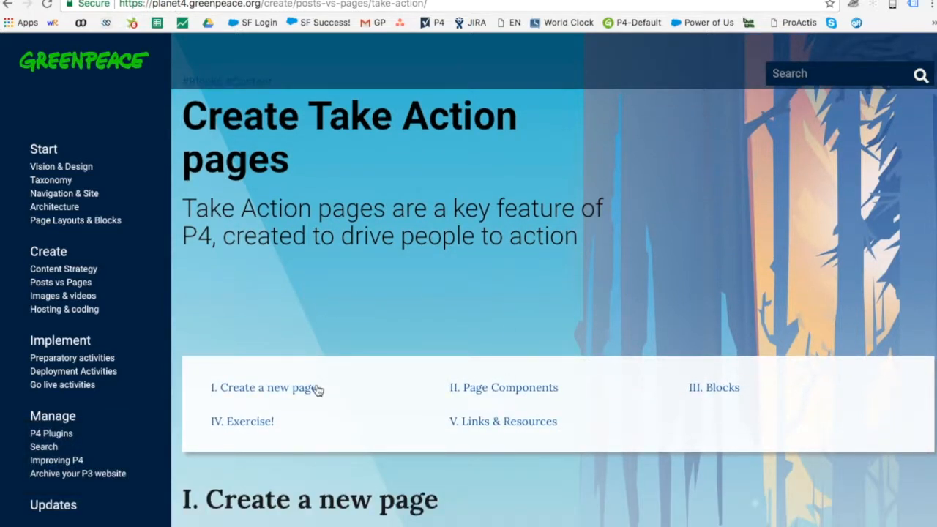
Open the guide's Page Components section, look through it as far as the Body part, and return to the section links
click(511, 388)
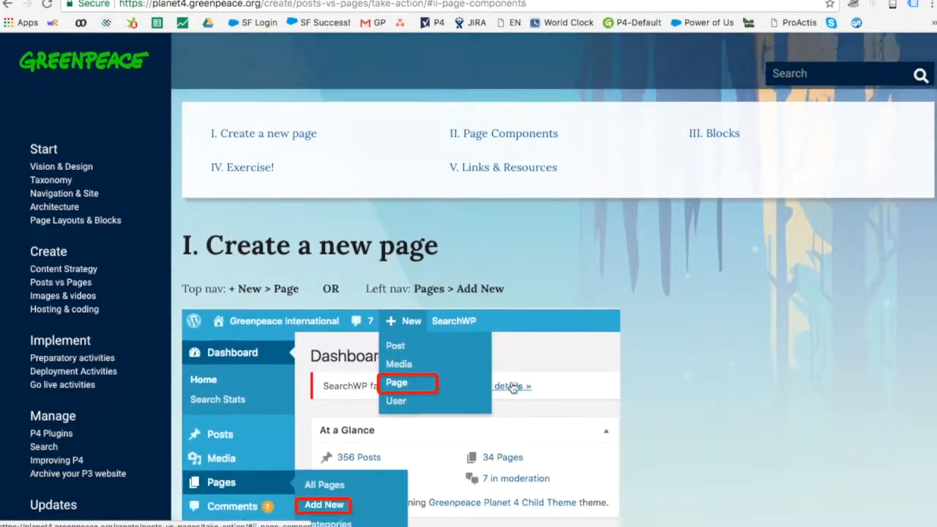
scroll(569, 443, down, 10)
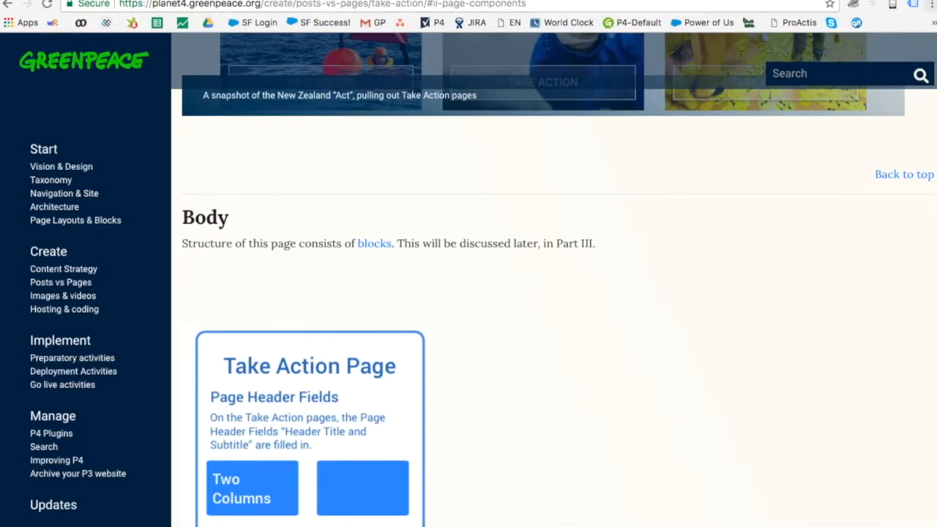
click(889, 174)
scroll(705, 221, down, 1)
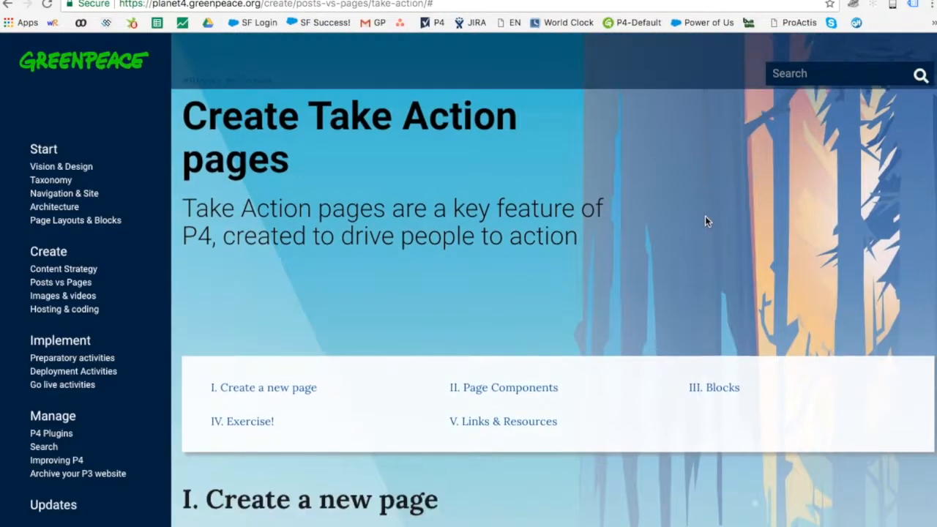
Open the guide's Exercise section and review its details, Save the bees sample content and Take Action tasks before returning to the page's start
click(250, 417)
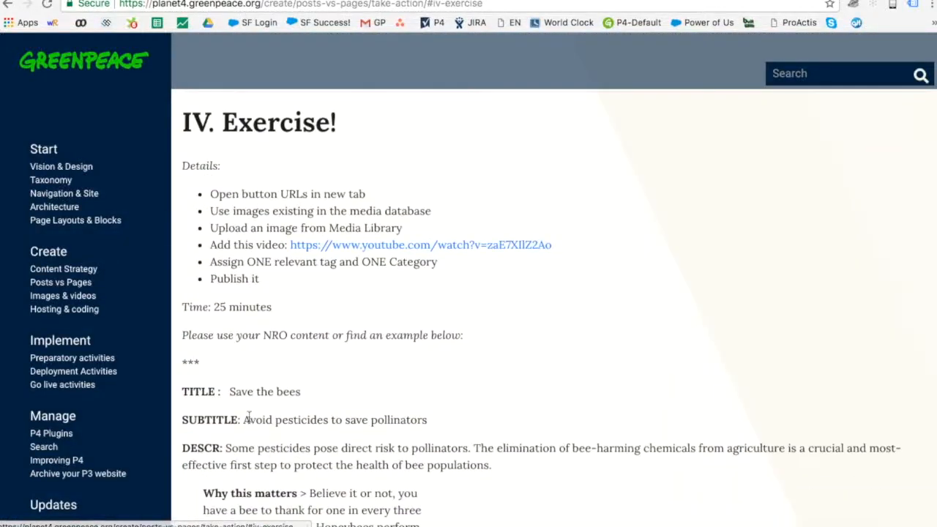
scroll(249, 416, down, 3)
scroll(249, 416, down, 4)
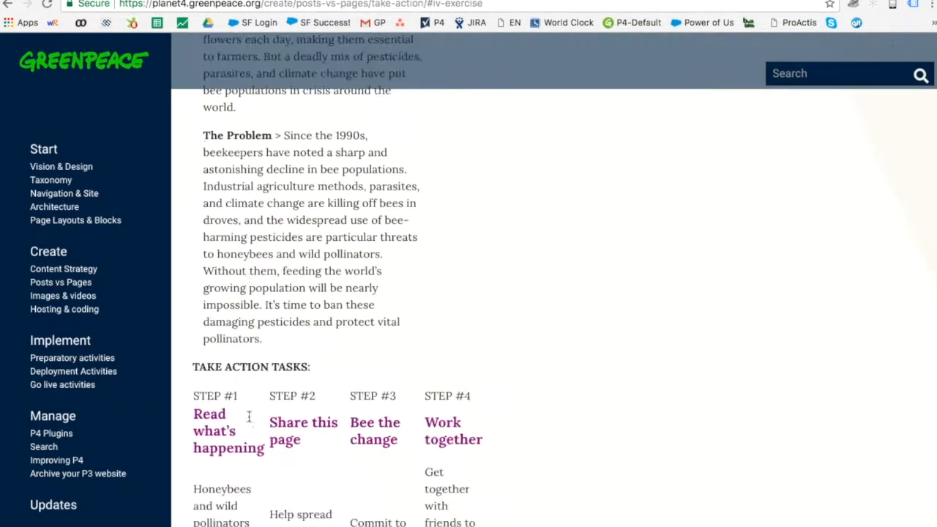
scroll(249, 421, down, 10)
scroll(249, 421, up, 8)
scroll(249, 421, down, 20)
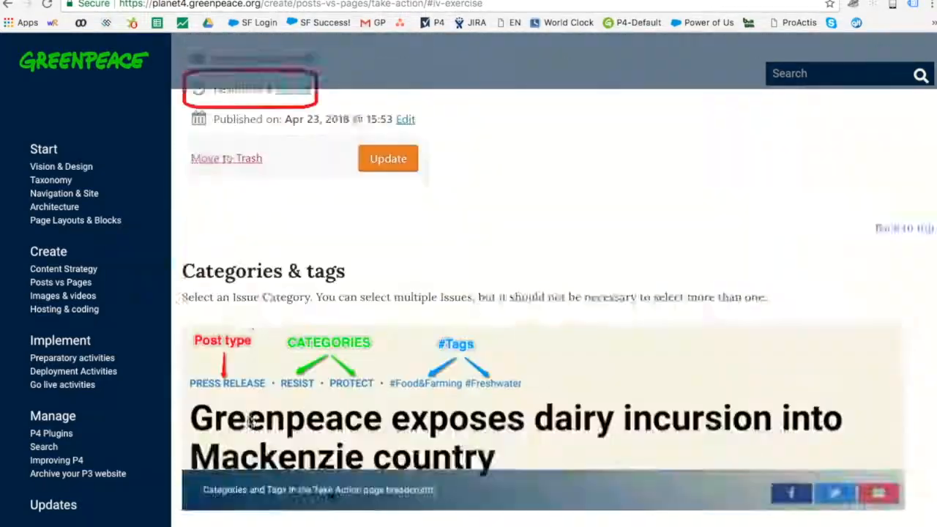
scroll(249, 421, up, 20)
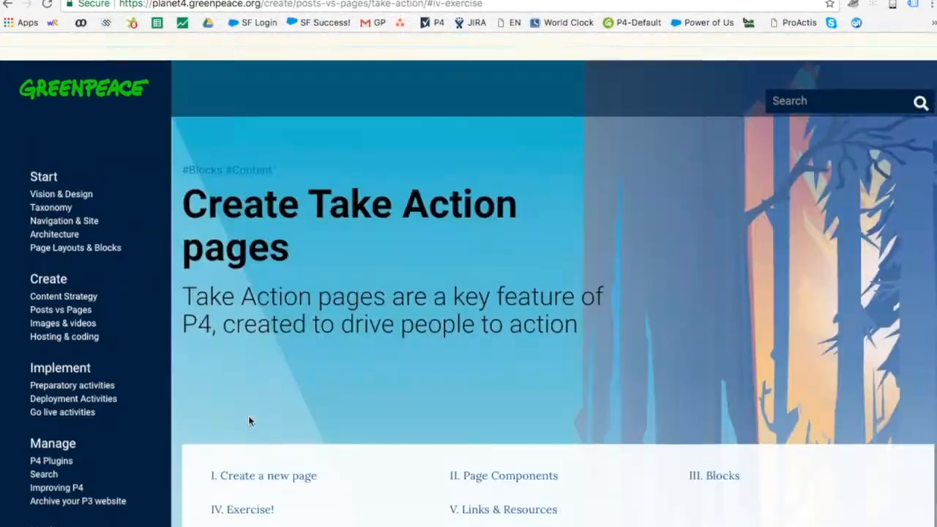